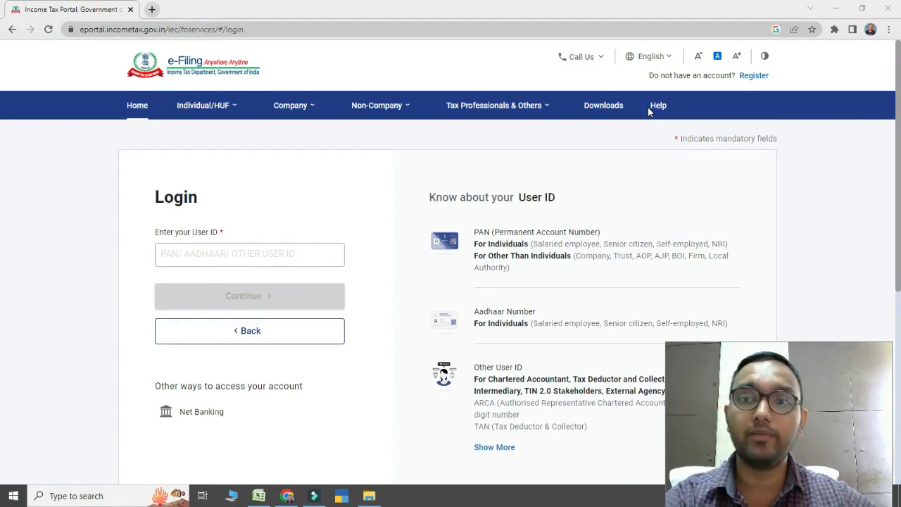
Open the login page from the e-Filing portal's home page and submit the account's user ID
left_click(145, 107)
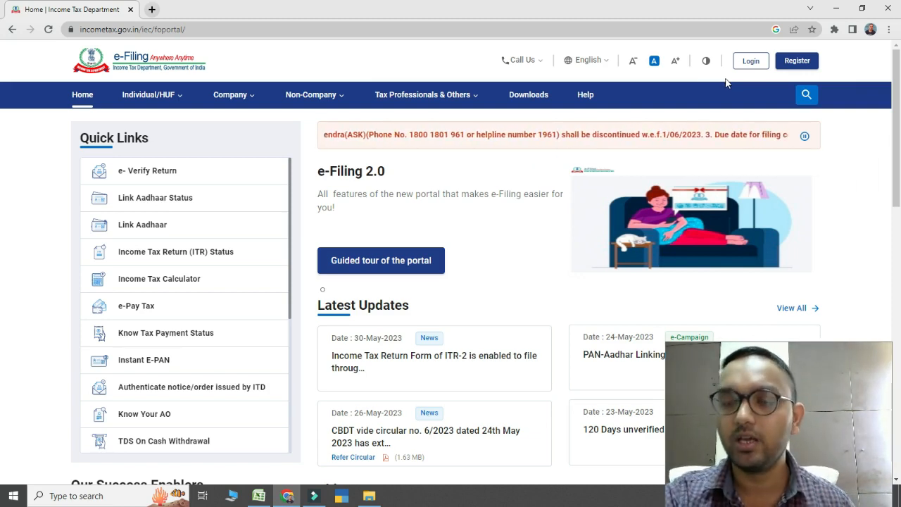
left_click(749, 68)
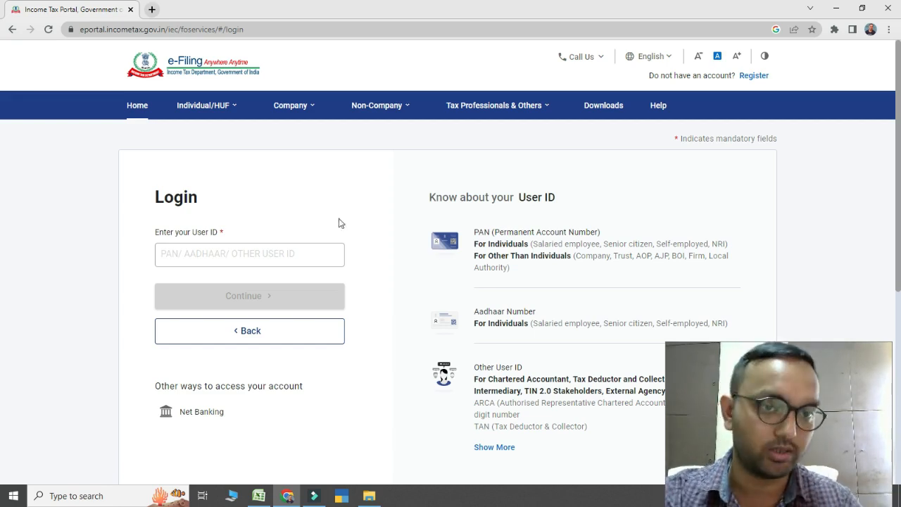
left_click(187, 254)
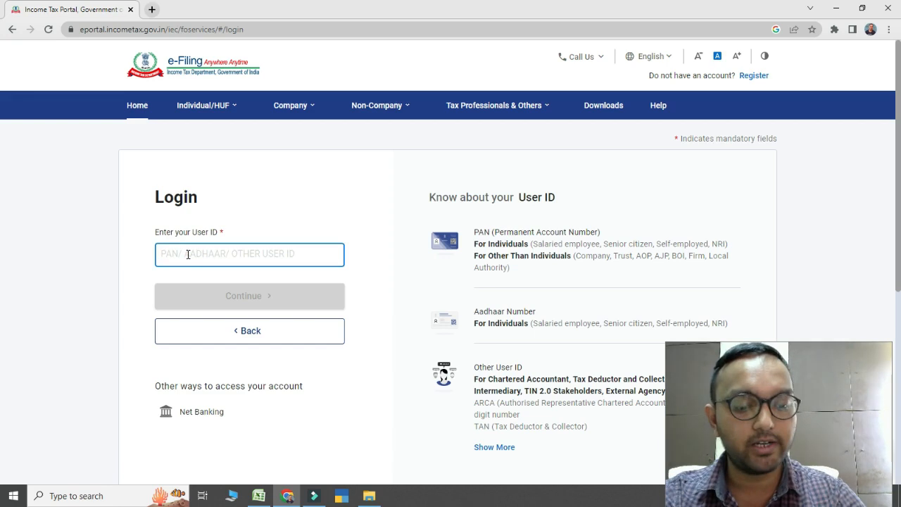
key("ctrl+v")
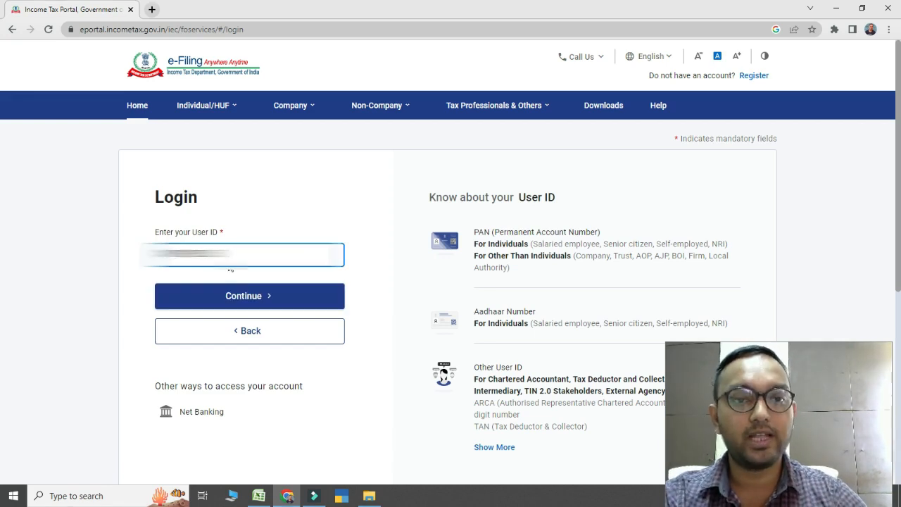
left_click(237, 298)
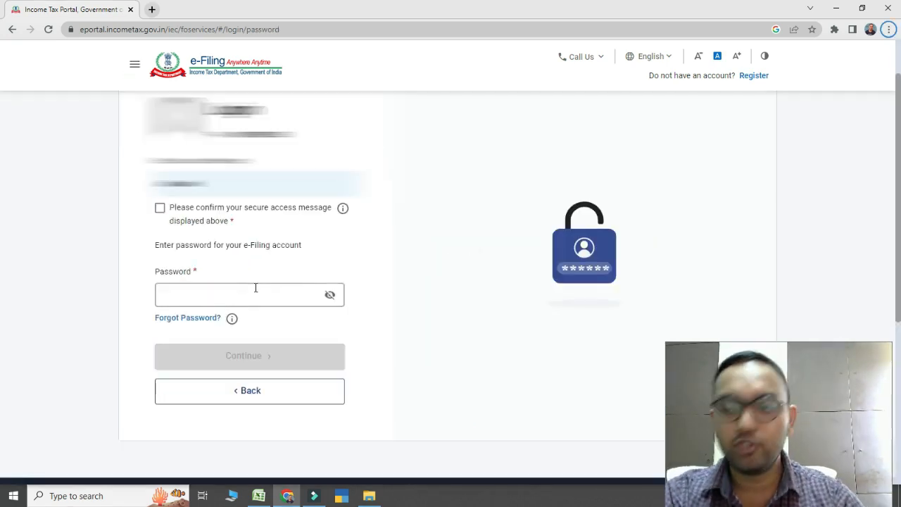
Confirm the secure access message, enter the account password and log in to the e-Filing account
left_click(159, 210)
left_click(183, 289)
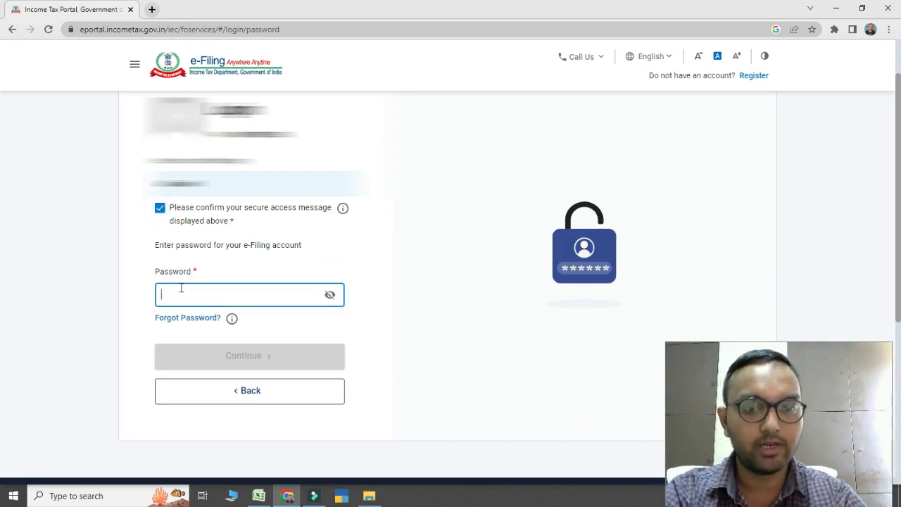
key("ctrl+v")
left_click(229, 357)
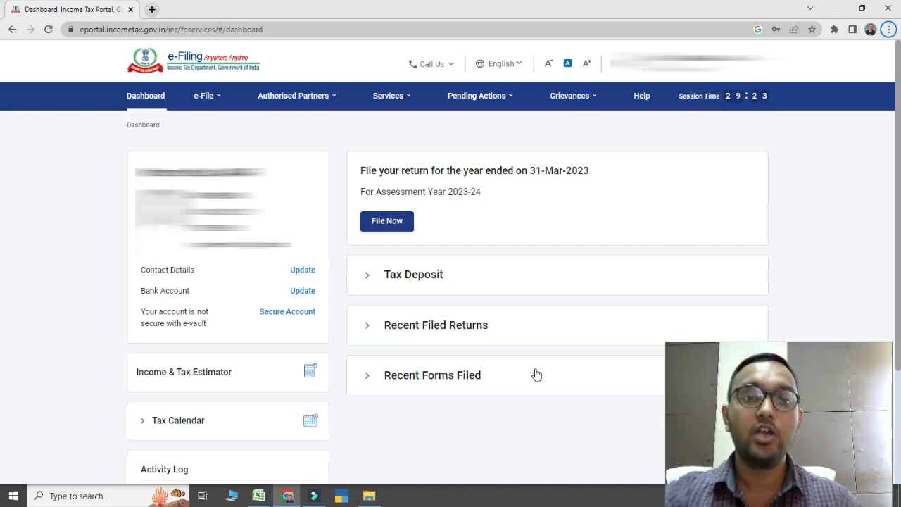
Start filing an income tax return for assessment year 2023-24 (Current A.Y.) in the Online filing mode
left_click(209, 111)
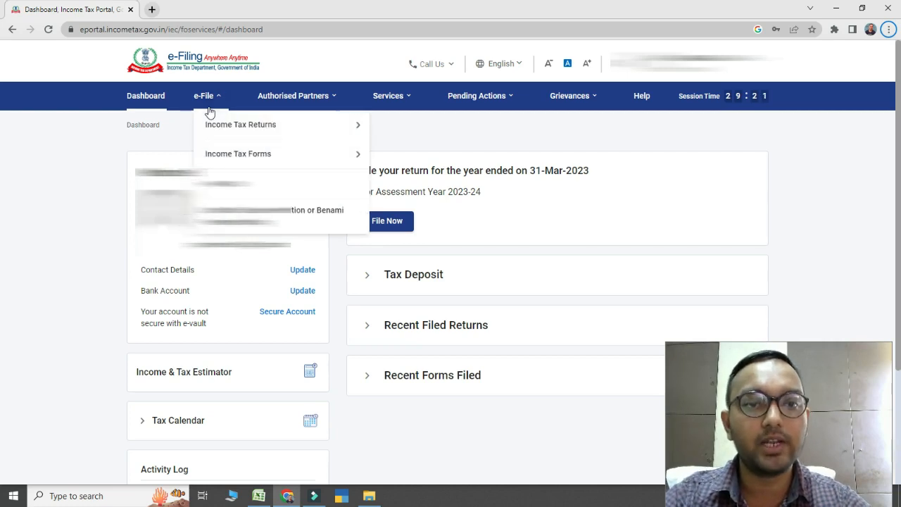
mouse_move(221, 128)
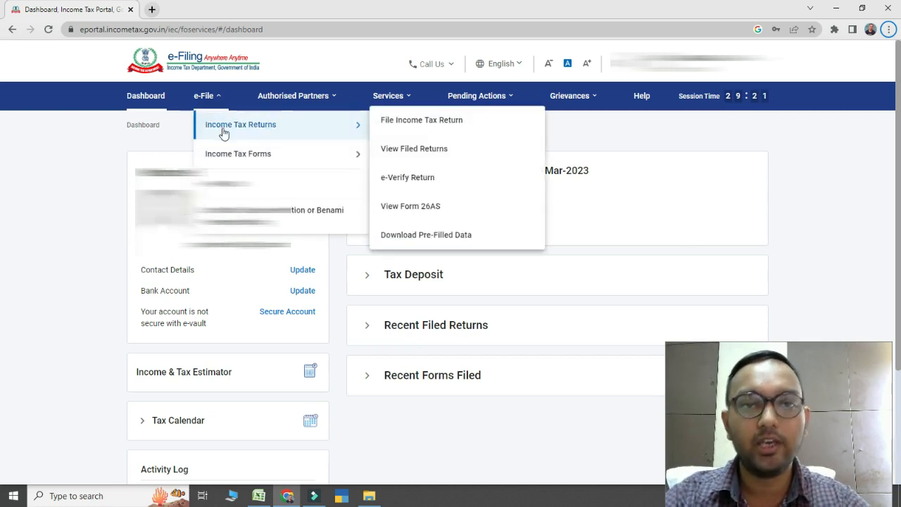
left_click(411, 122)
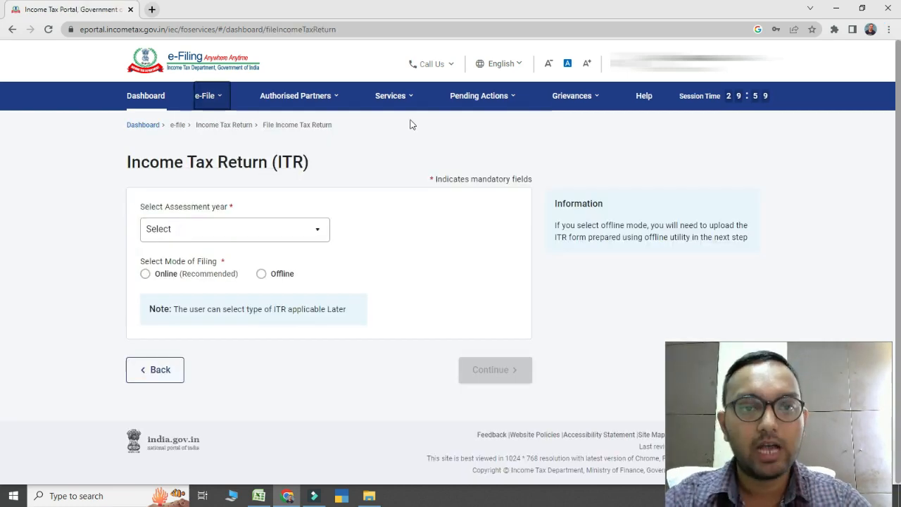
left_click(184, 237)
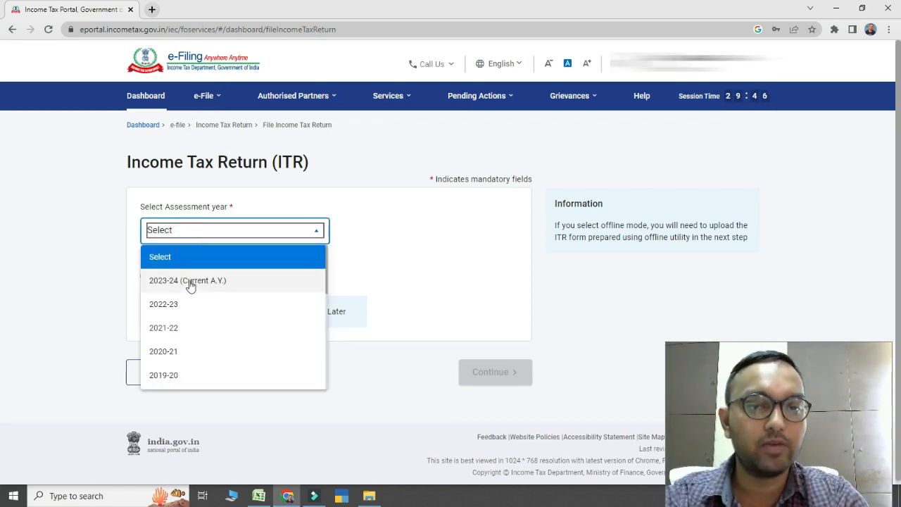
left_click(190, 282)
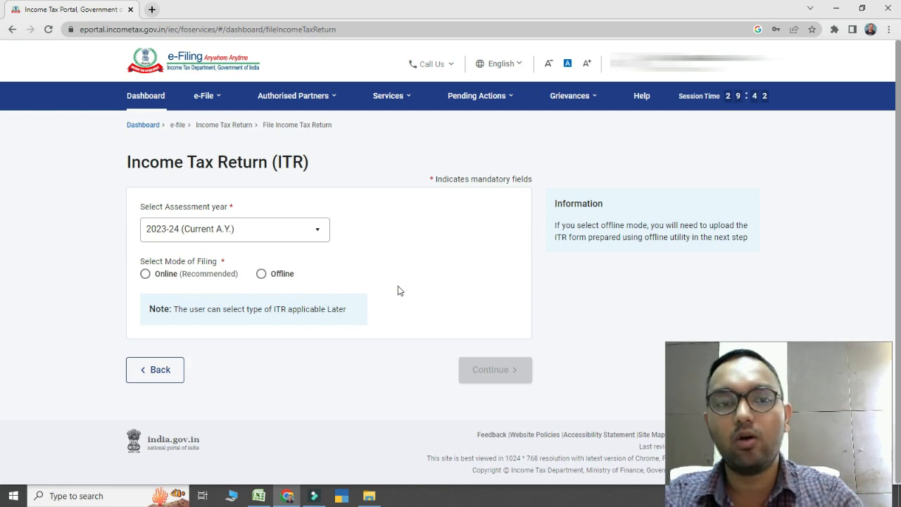
left_click(145, 276)
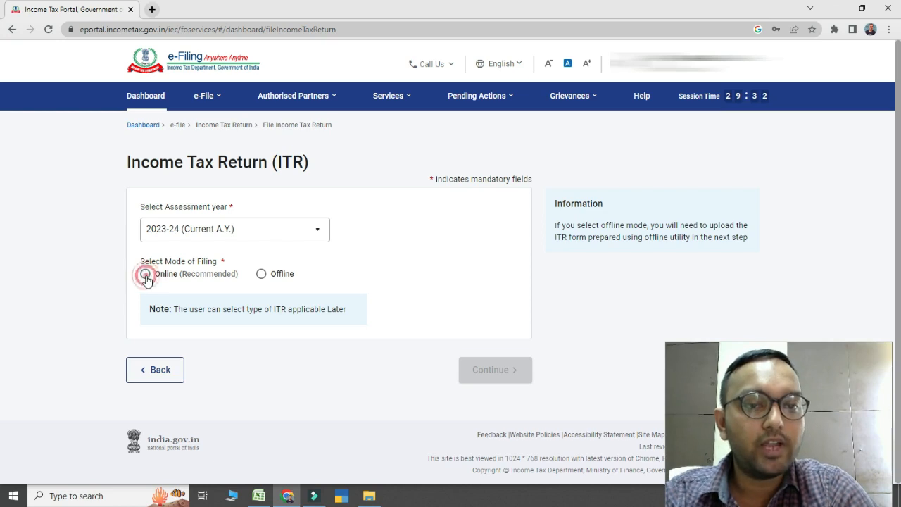
left_click(485, 373)
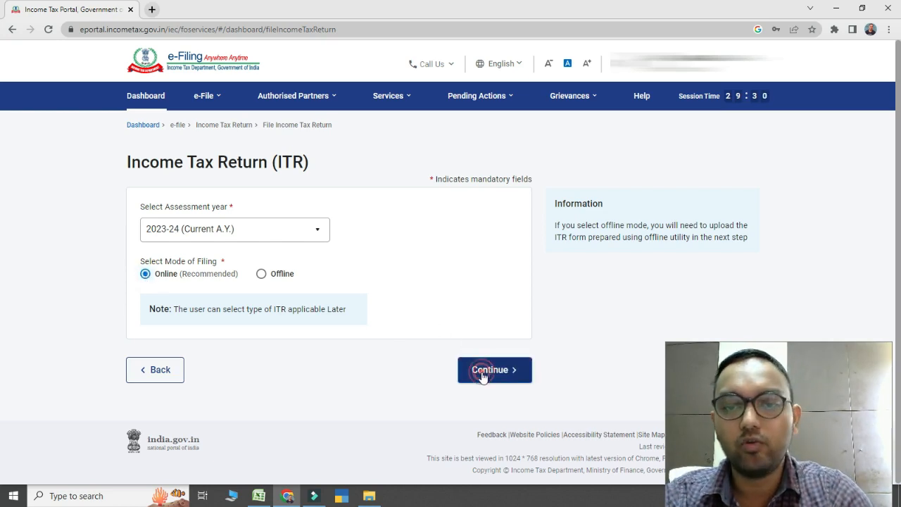
left_click(716, 354)
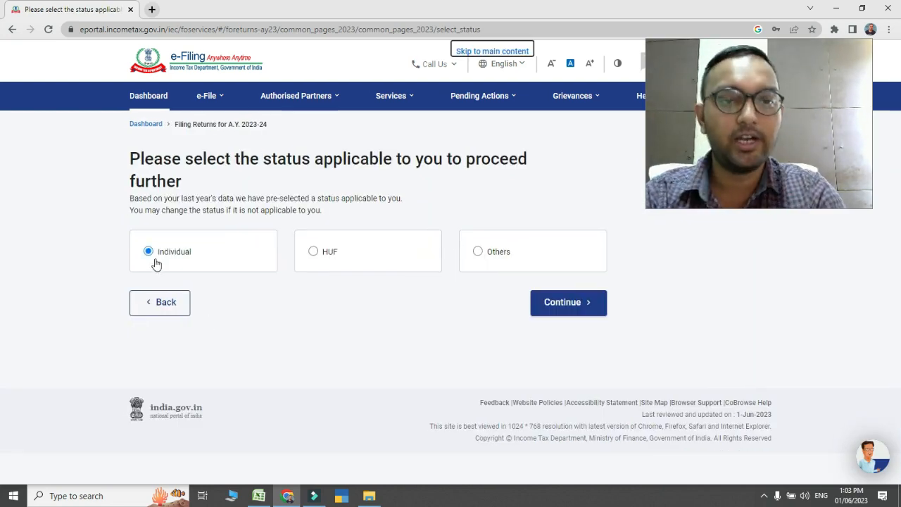
Continue with the Individual status and proceed with the ITR - 1 form
left_click(570, 308)
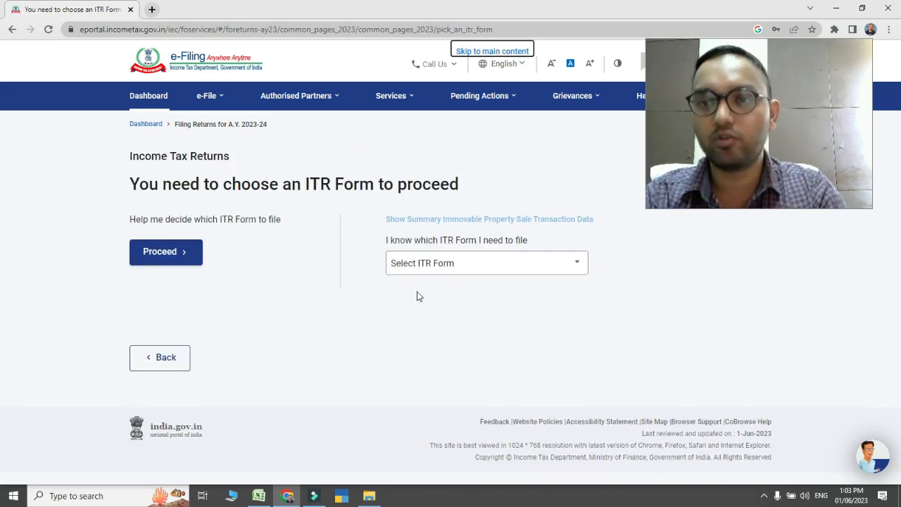
left_click(450, 272)
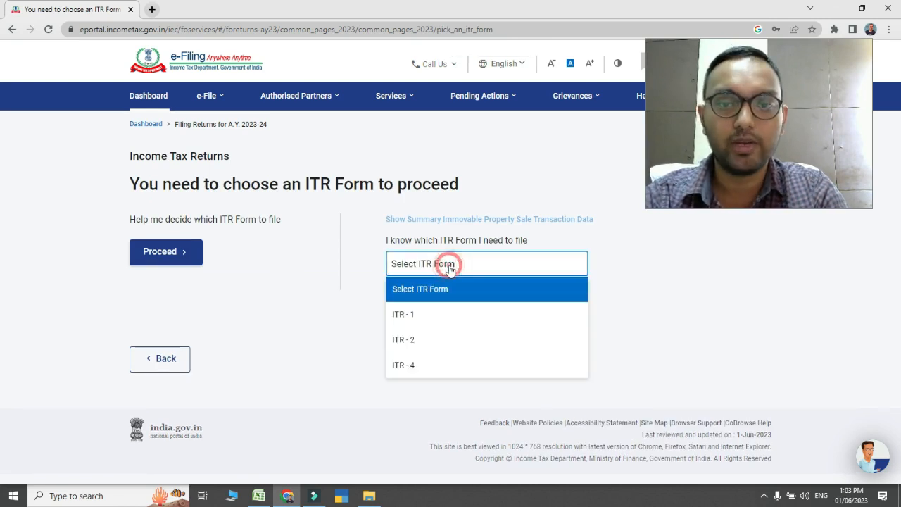
left_click(427, 320)
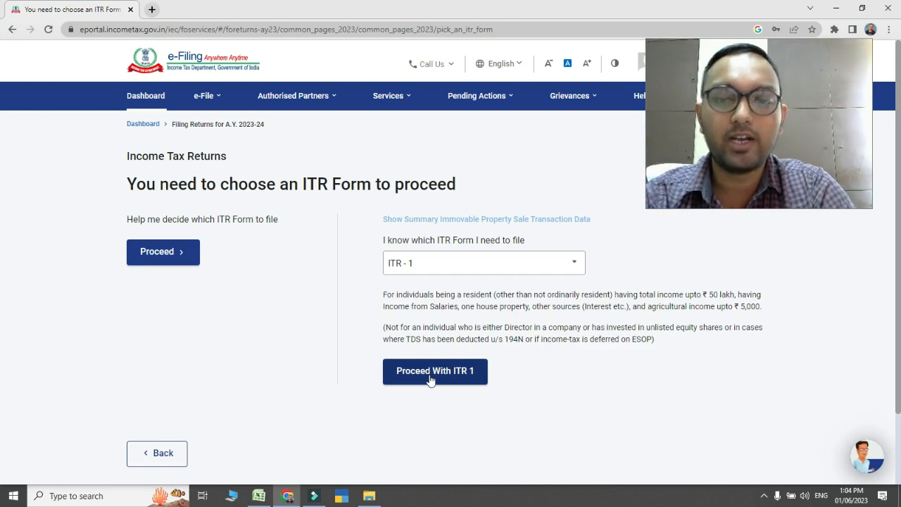
left_click(431, 379)
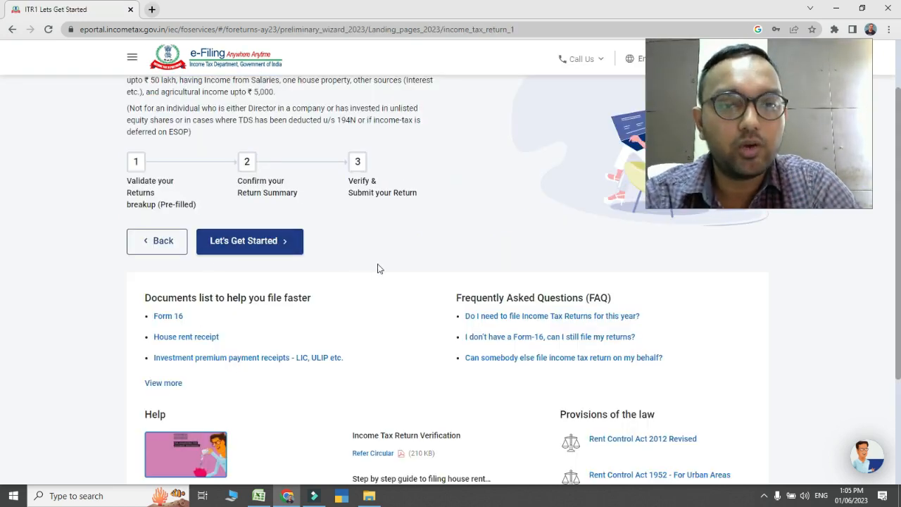
Get started with the return and submit "Taxable income is more than basic exemption limit" as the filing reason
left_click(268, 247)
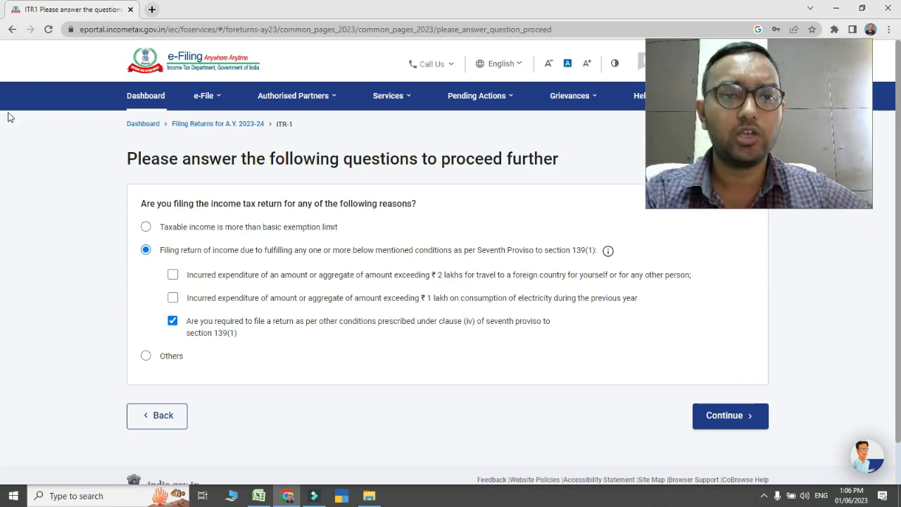
left_click(147, 229)
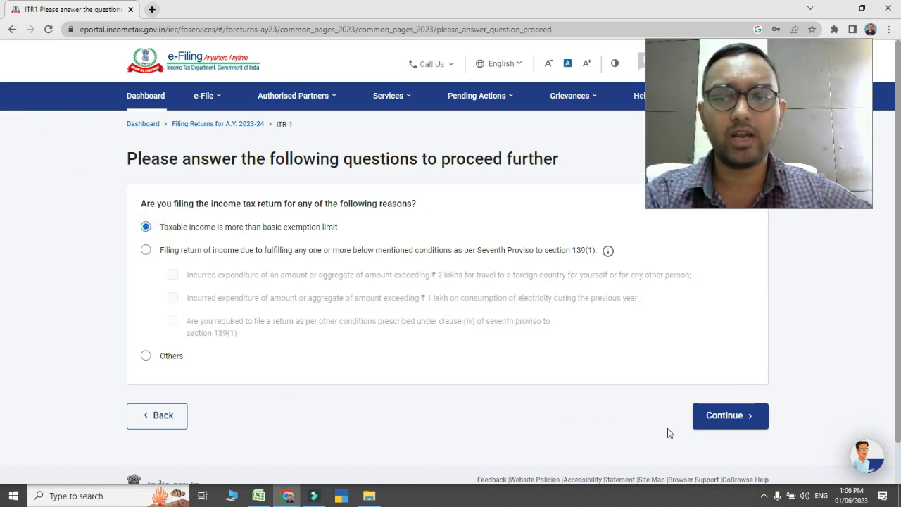
left_click(730, 420)
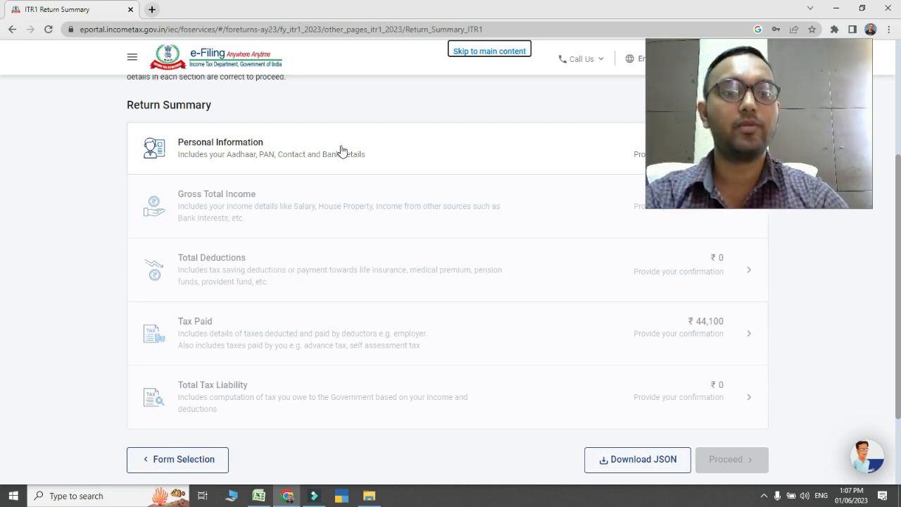
Open the Personal Information section of the return summary and set Nature of Employment to Others
left_click(230, 148)
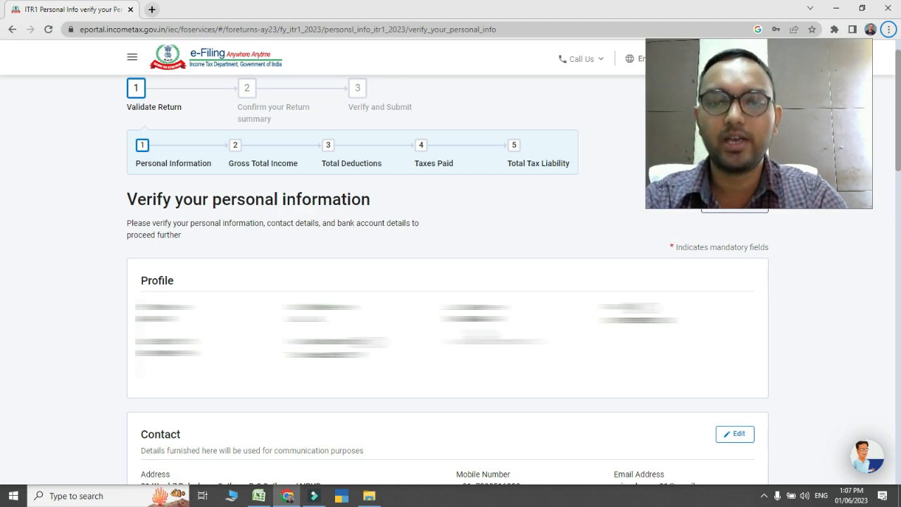
scroll(450, 317, "down", 2)
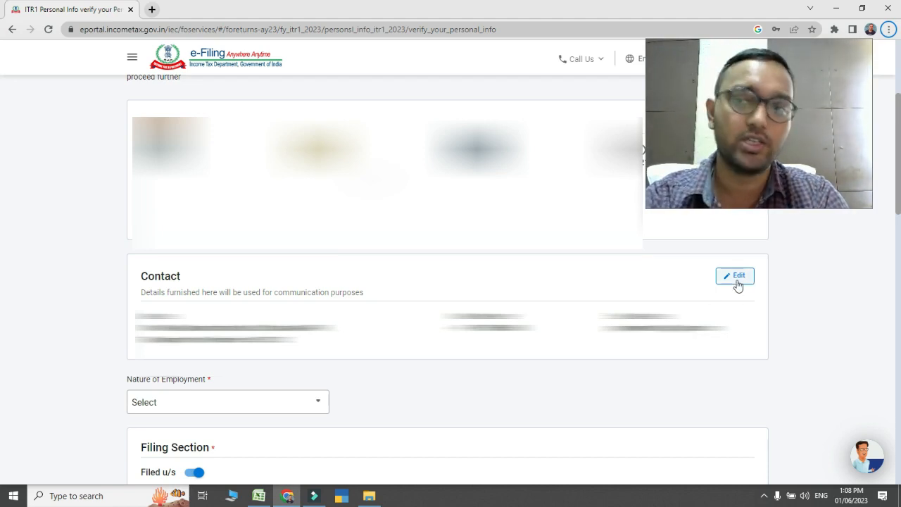
scroll(4, 242, "down", 3)
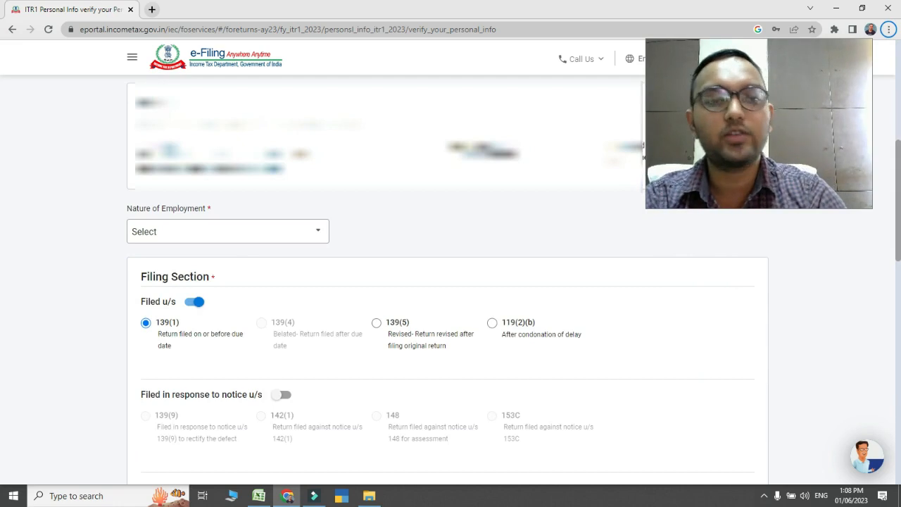
left_click(268, 240)
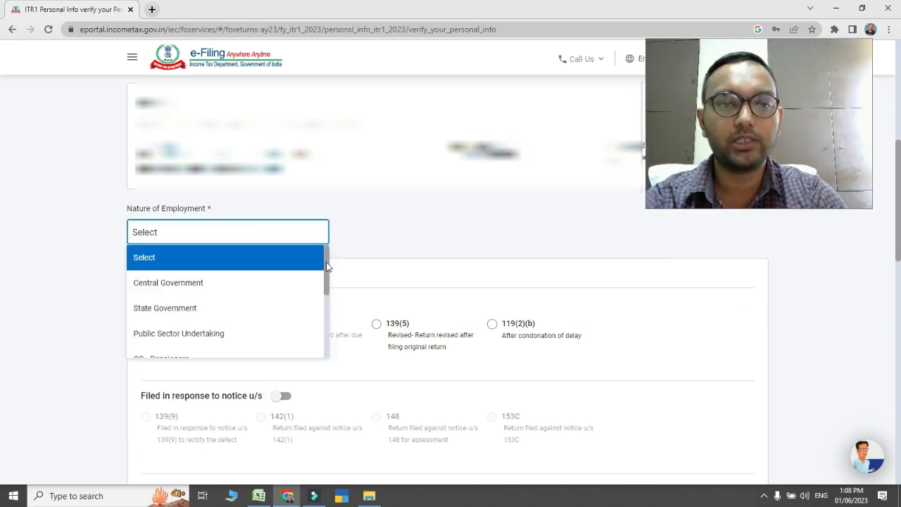
left_click_drag(327, 263, 326, 260)
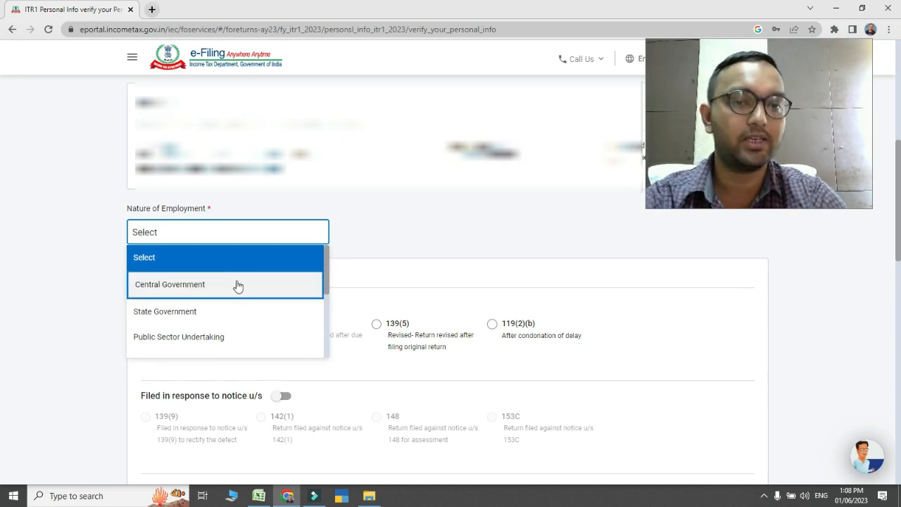
left_click_drag(327, 283, 326, 320)
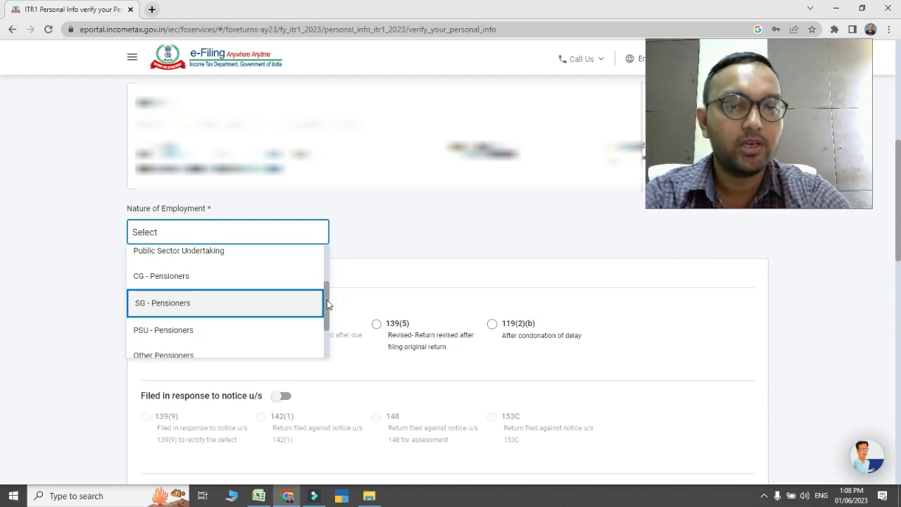
scroll(204, 321, "down", 2)
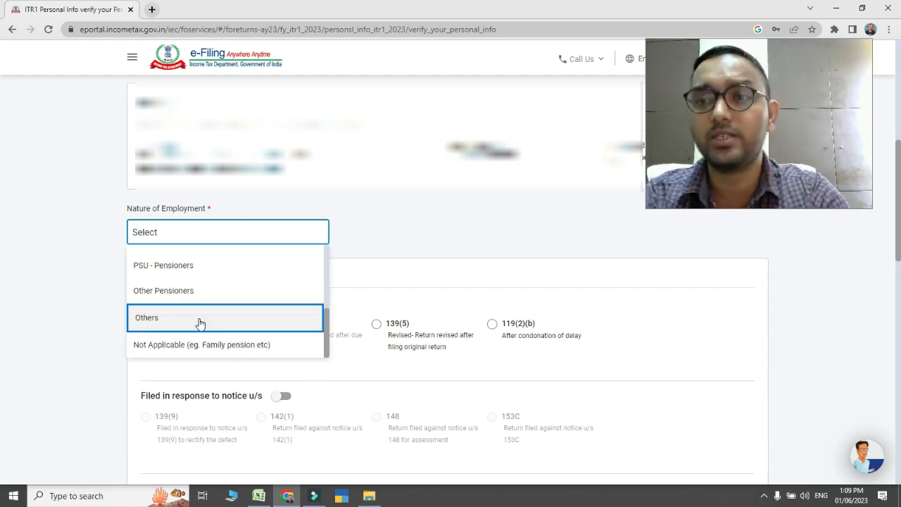
left_click(200, 323)
Try the 139(5) revised return option with its original-return receipt number and filing date fields, and restore filing under 139(1)
scroll(649, 237, "down", 3)
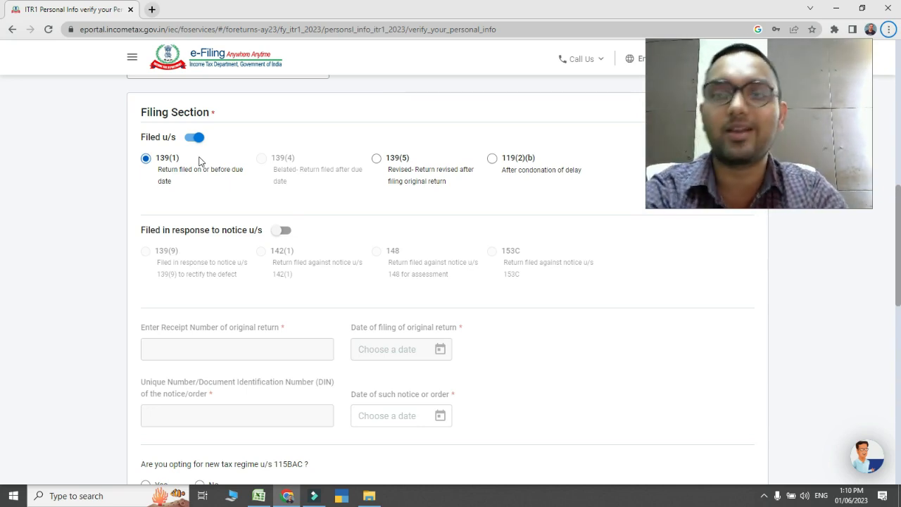
left_click(377, 159)
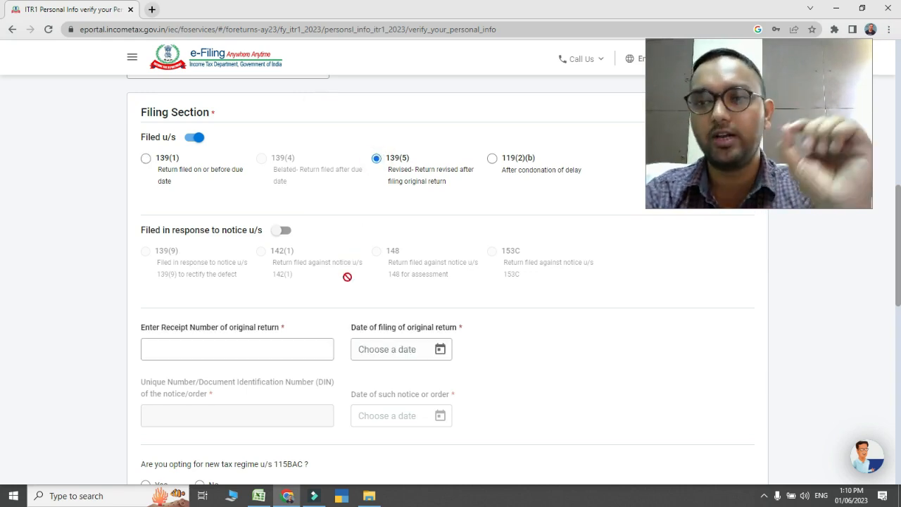
left_click(257, 351)
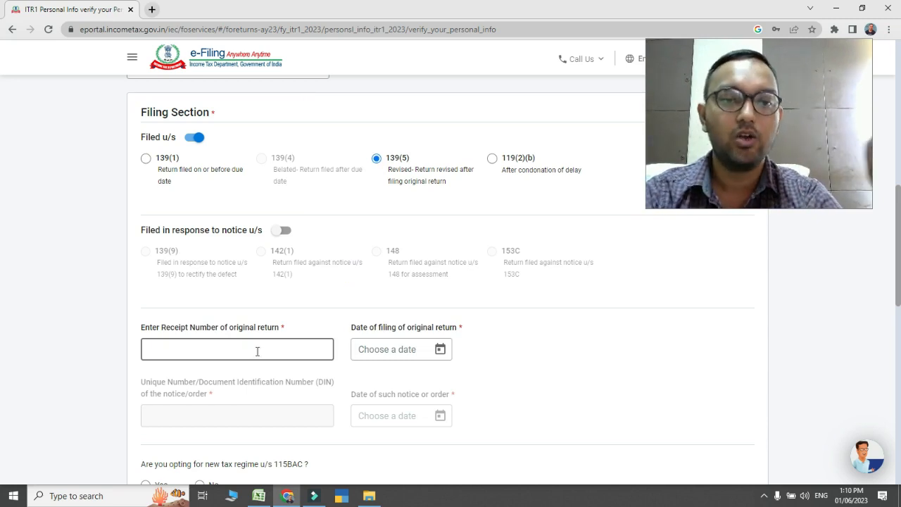
left_click(257, 352)
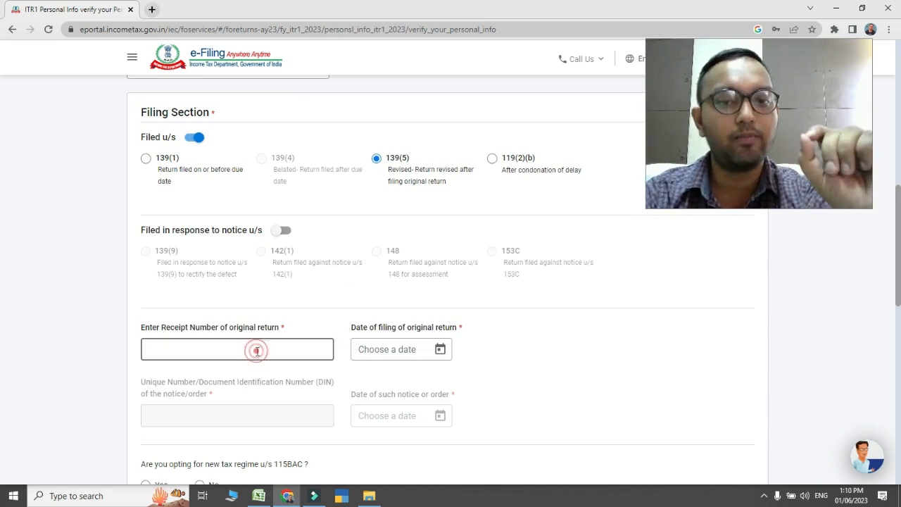
left_click(398, 347)
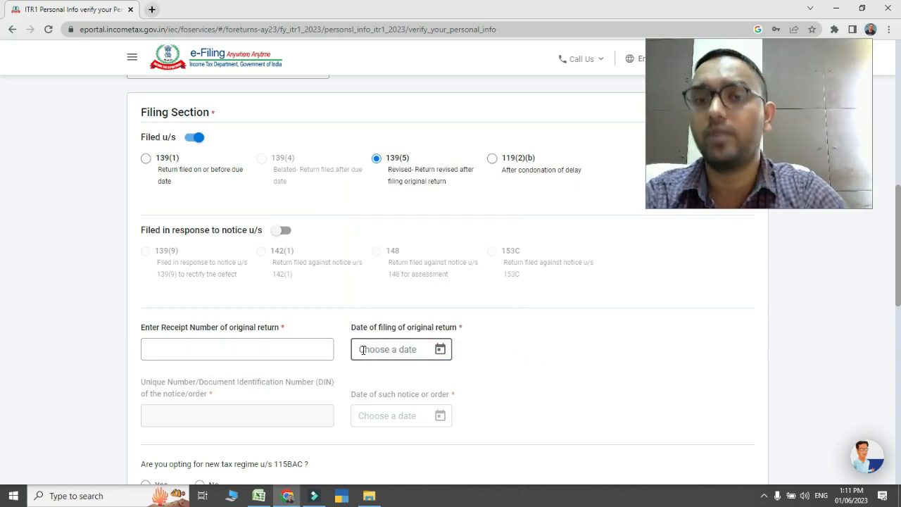
left_click(146, 158)
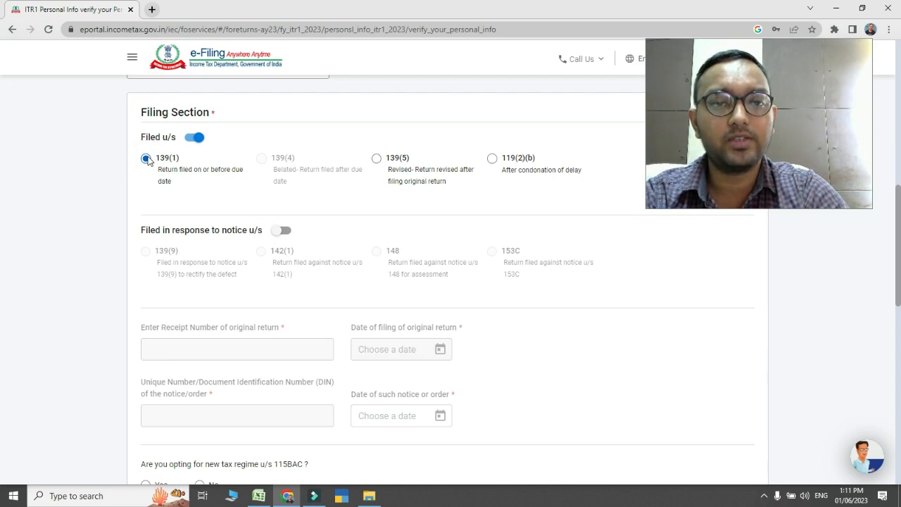
Answer No to opting for the new tax regime u/s 115BAC and confirm the Personal Information section with its bank details
scroll(162, 190, "down", 4)
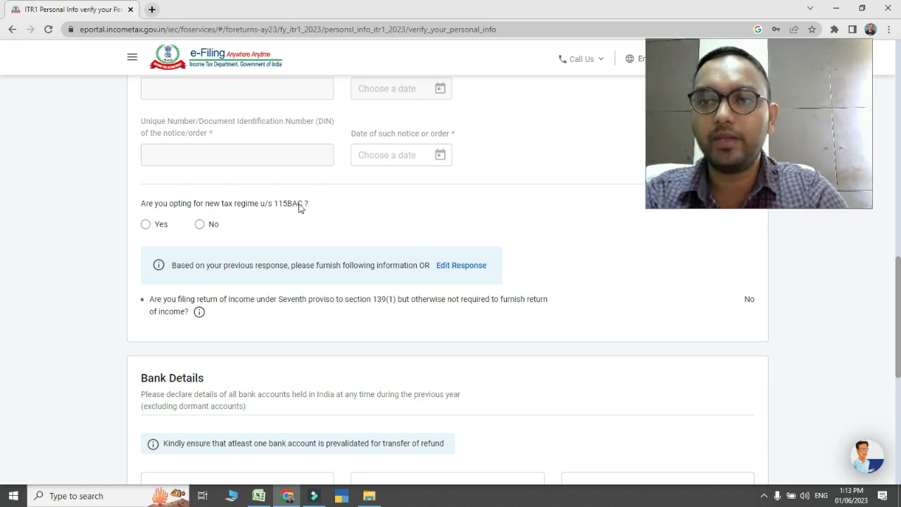
left_click(200, 224)
scroll(706, 337, "down", 3)
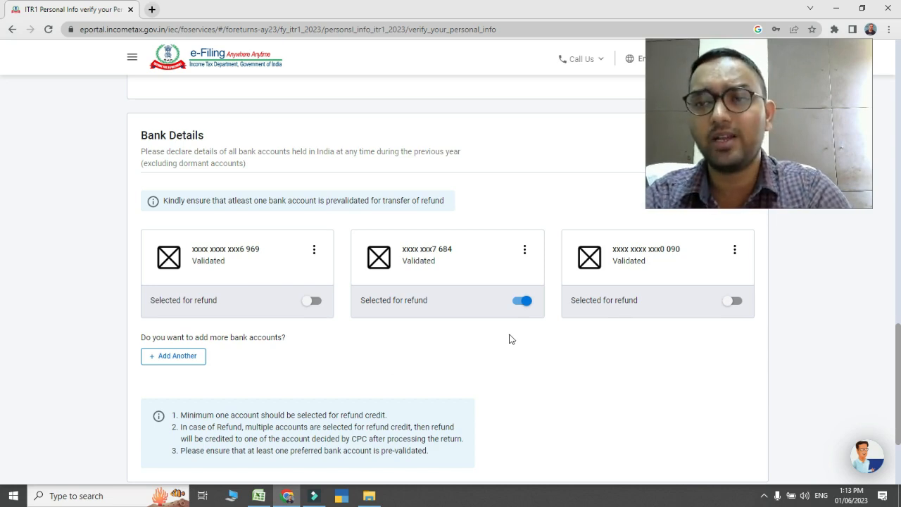
scroll(524, 305, "down", 2)
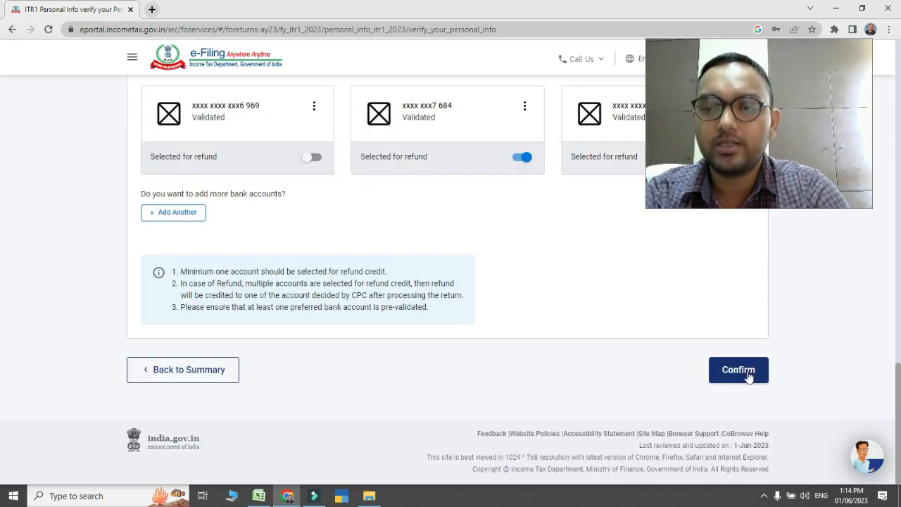
left_click(749, 373)
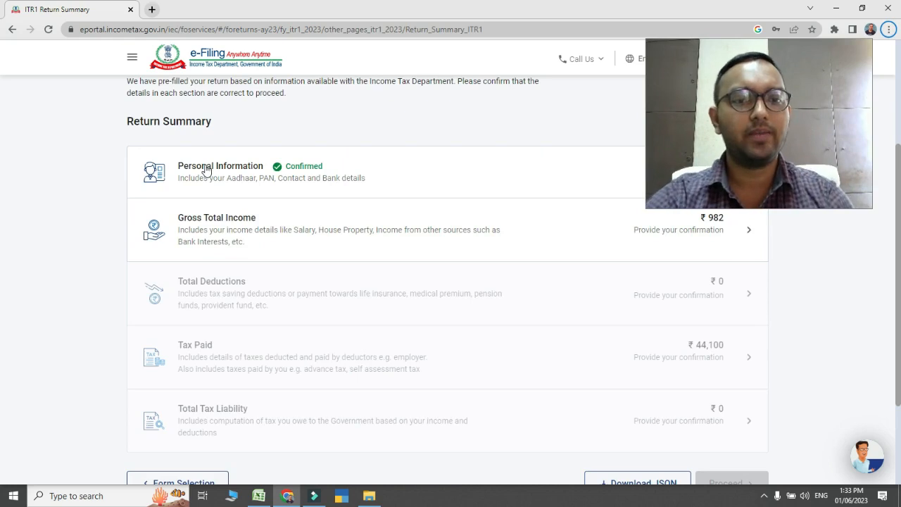
Open Gross Total Income and answer No to the travel or uniform expenditure and Special Compensatory Allowance exemption questions
left_click(236, 221)
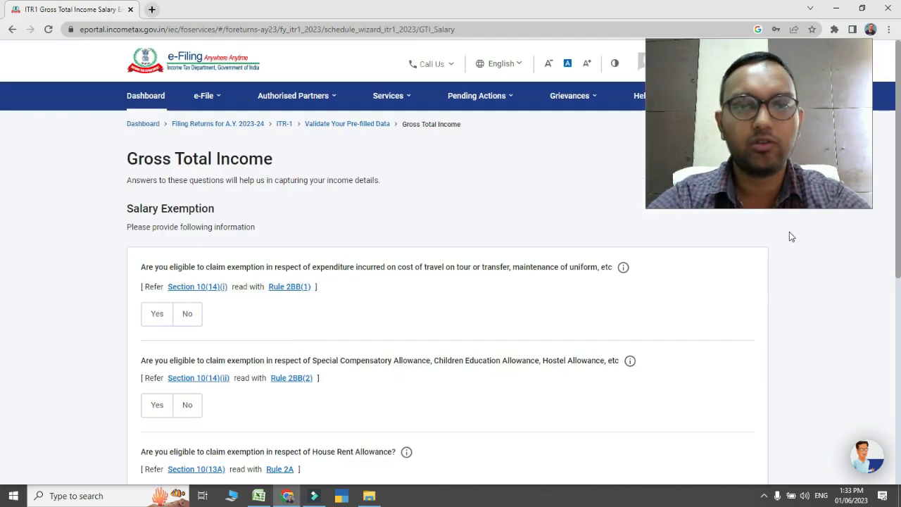
scroll(3, 232, "down", 2)
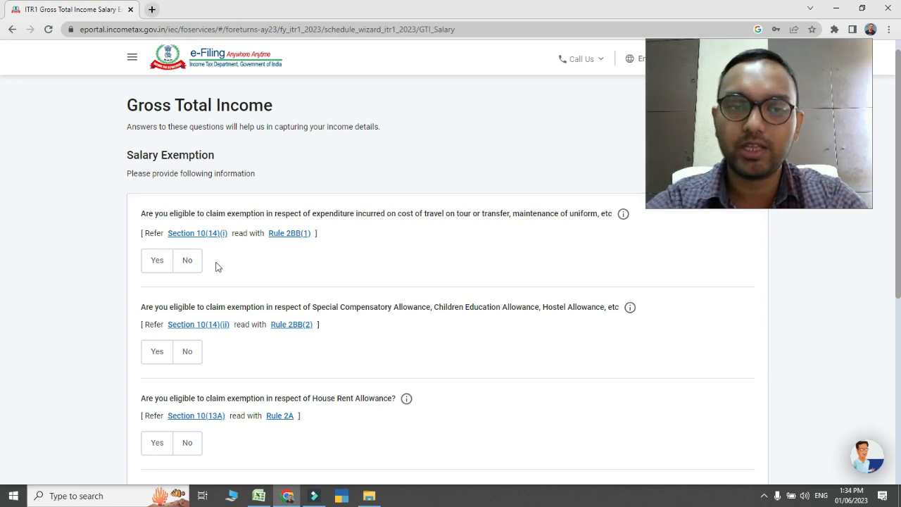
left_click(161, 261)
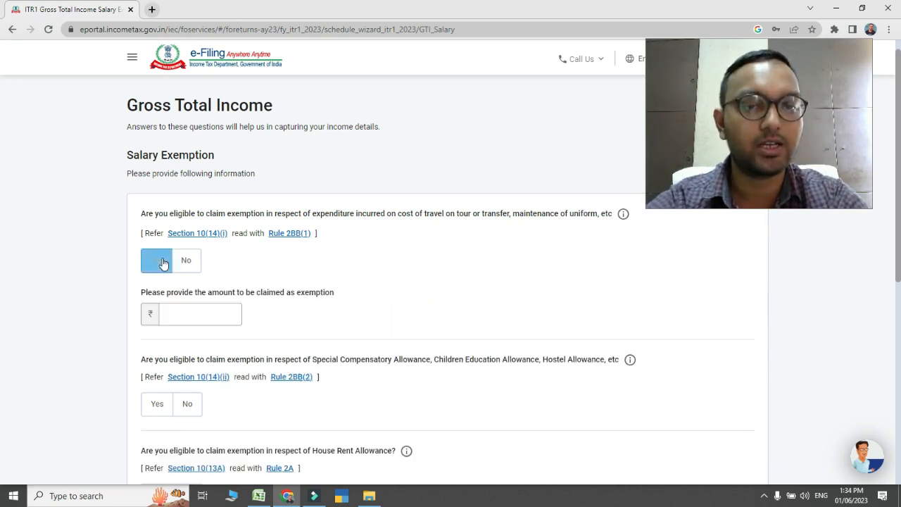
left_click(184, 262)
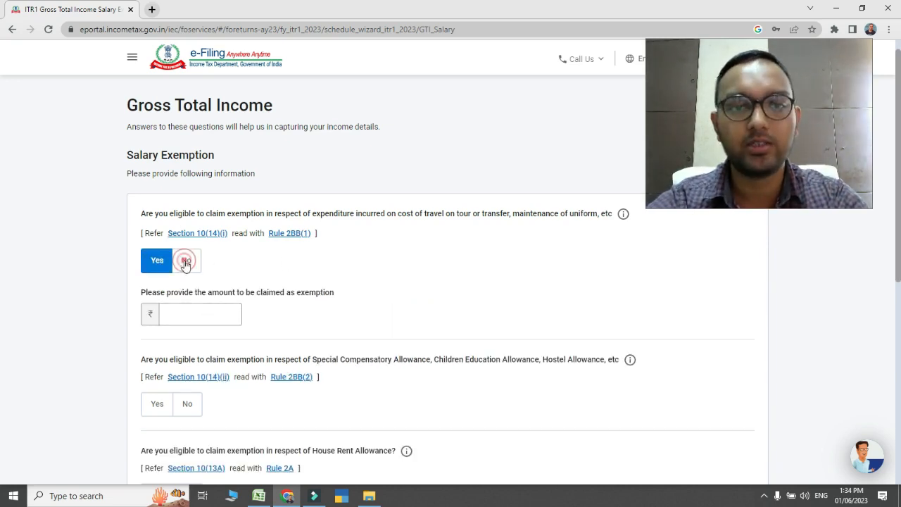
scroll(2, 240, "down", 2)
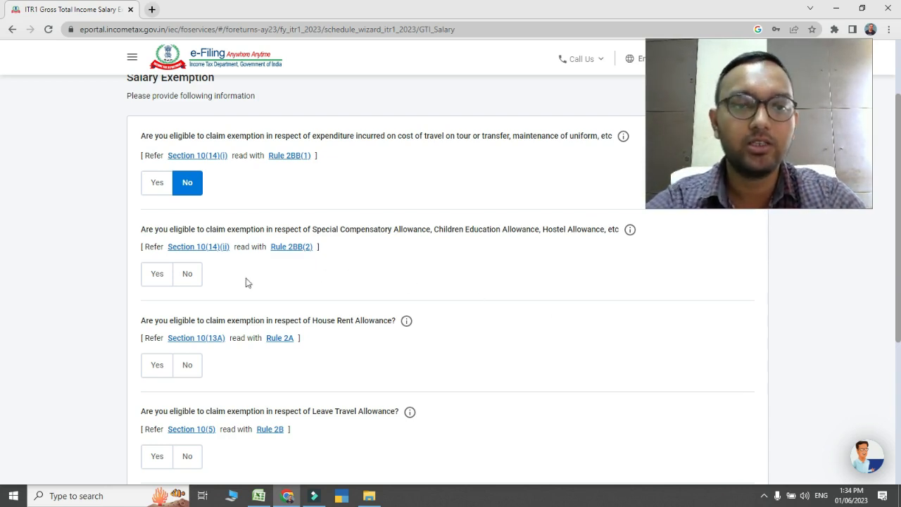
left_click(196, 274)
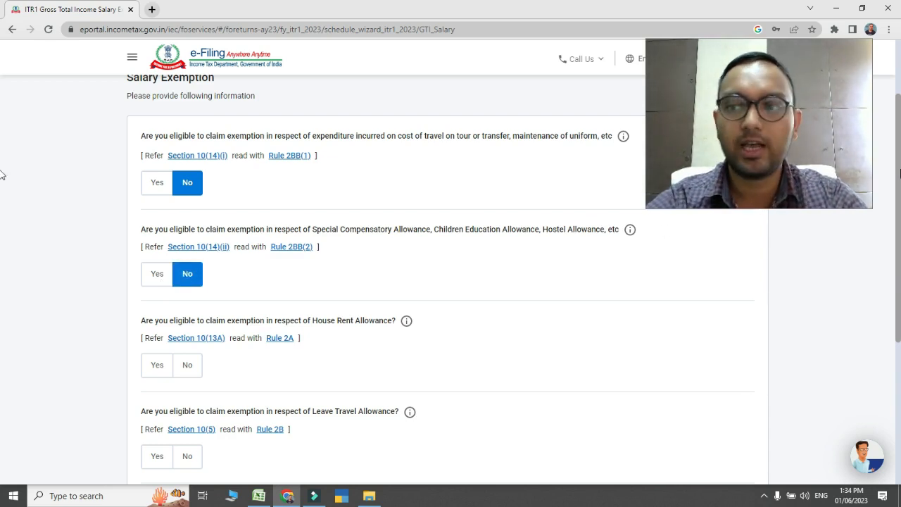
Answer No to the House Rent Allowance and Leave Travel Allowance exemption questions
scroll(2, 225, "down", 2)
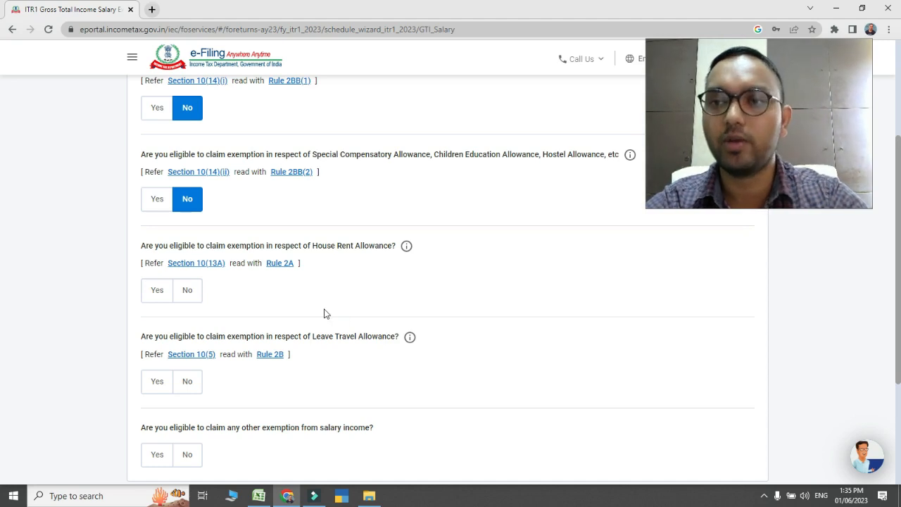
left_click(157, 292)
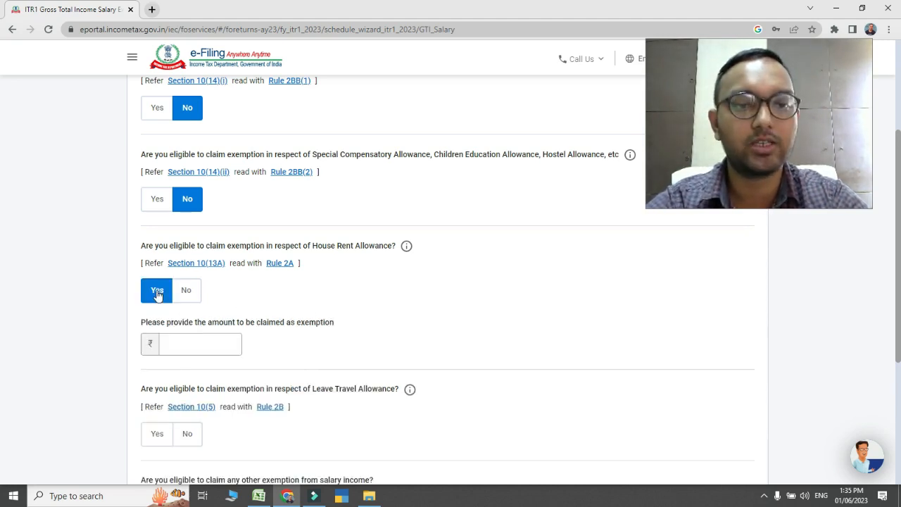
left_click(192, 342)
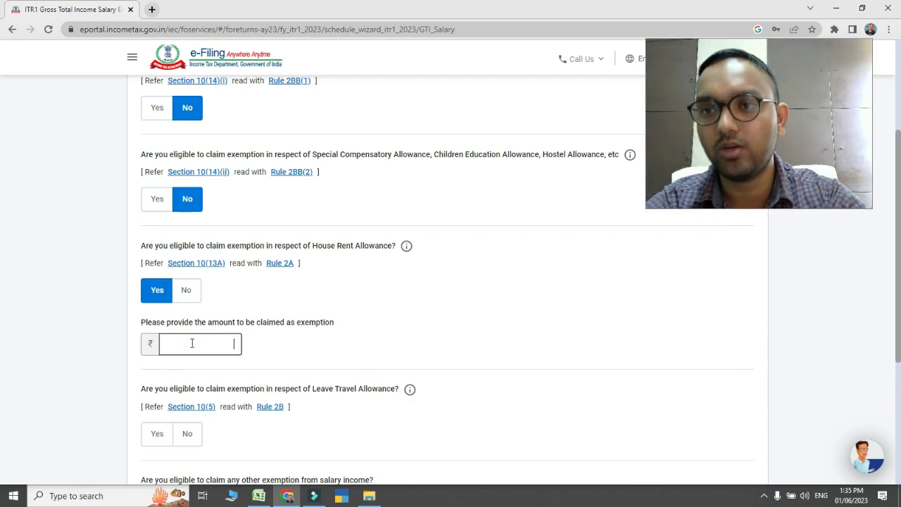
left_click(186, 290)
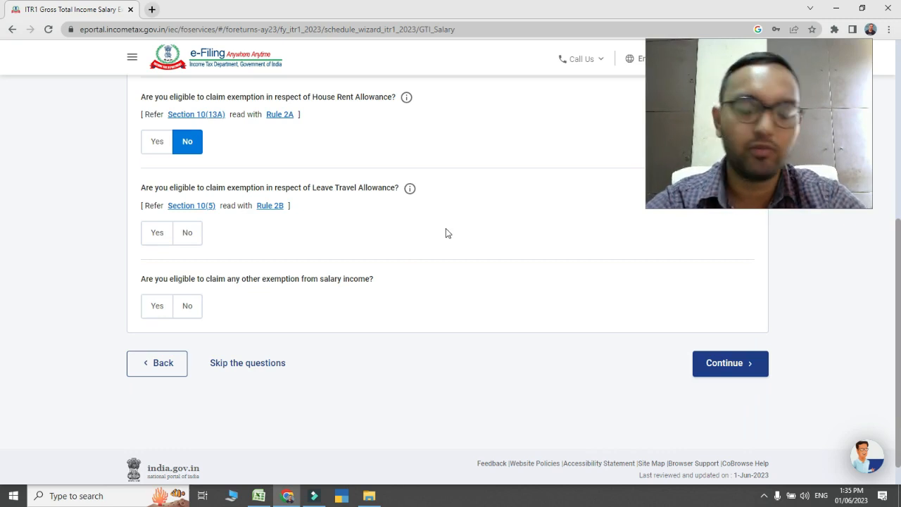
left_click(157, 232)
left_click(186, 235)
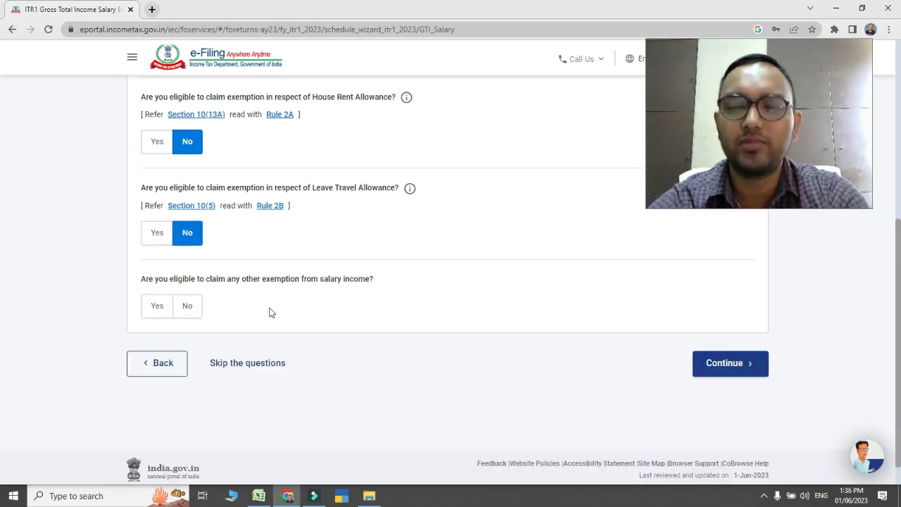
Answer Yes to any other exemption from salary income, leave all exemption types unselected, and continue to the income source details
left_click(158, 308)
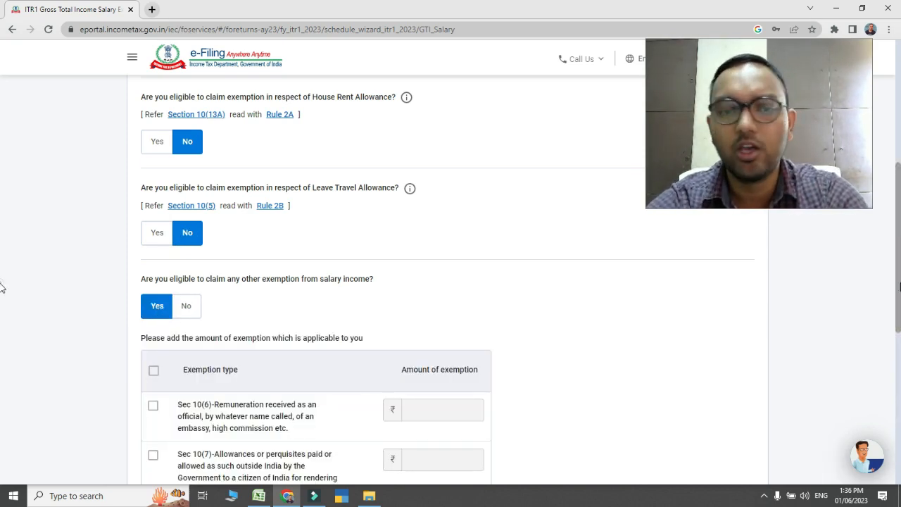
scroll(3, 338, "down", 2)
left_click_drag(900, 348, 900, 378)
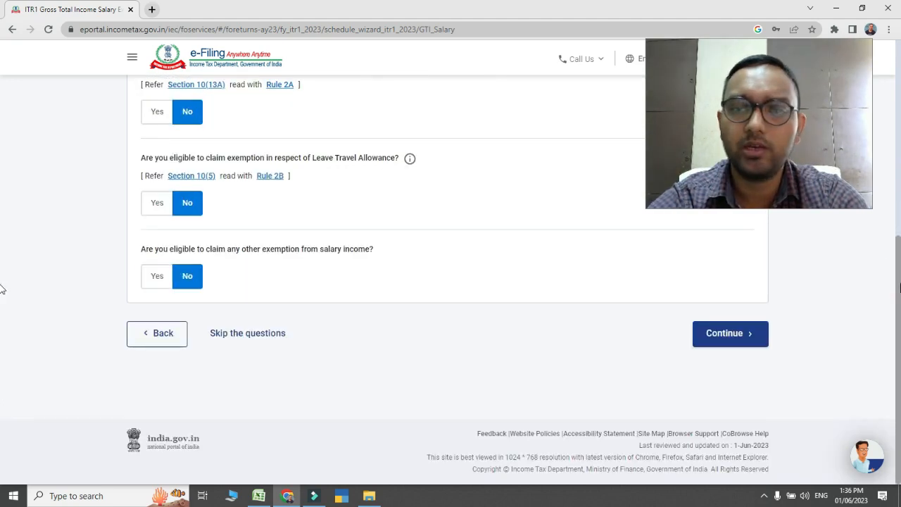
left_click(726, 342)
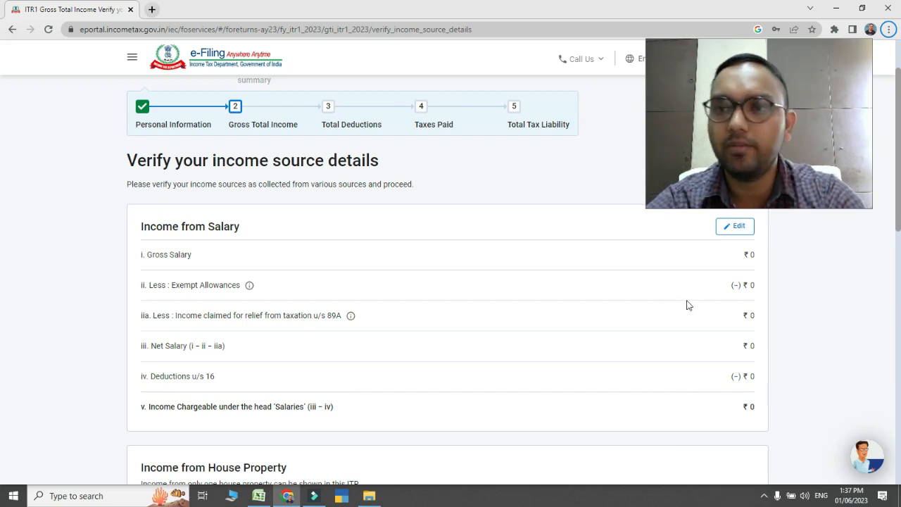
Open Income from Salary for editing and set the salary as per section 17(1) to 12,00,000
scroll(1, 193, "down", 1)
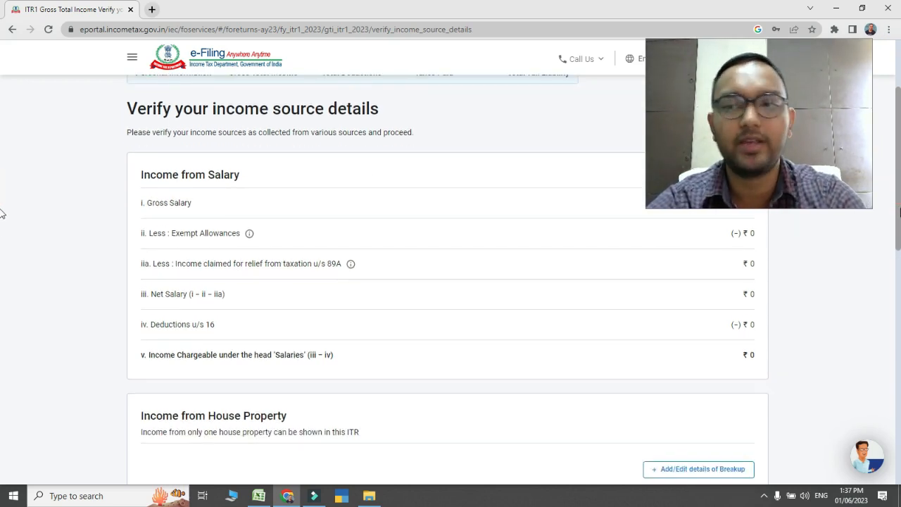
scroll(2, 197, "up", 1)
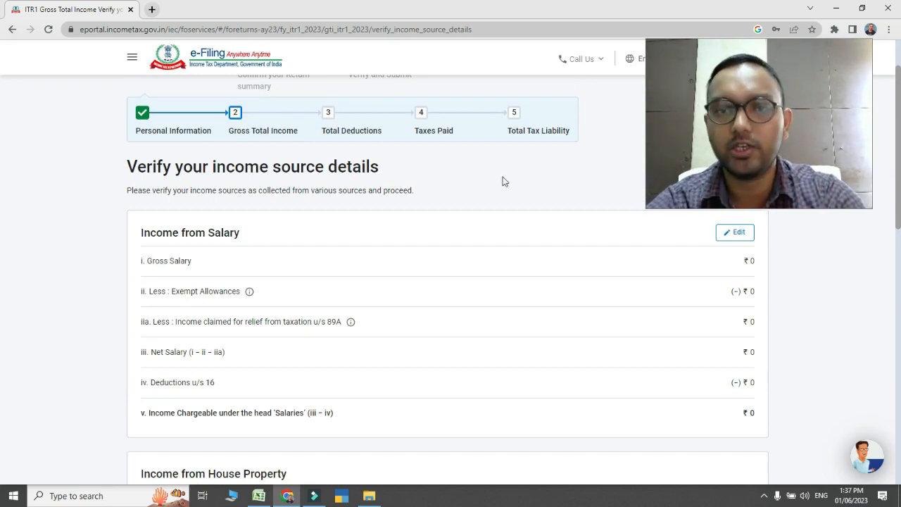
left_click(736, 233)
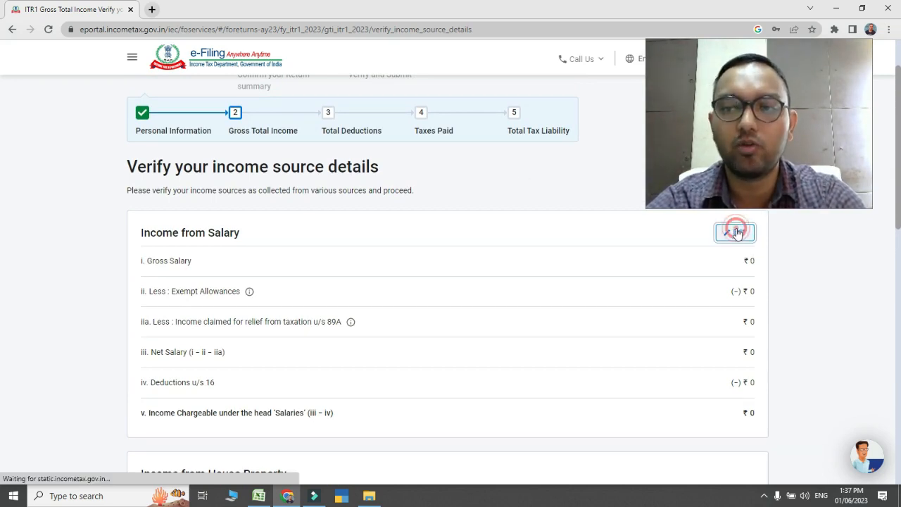
left_click(736, 233)
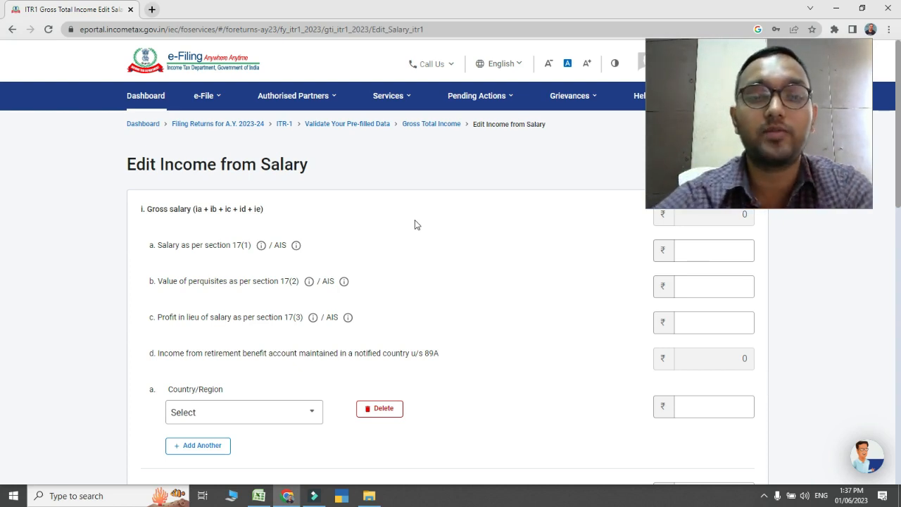
left_click(725, 255)
left_click(726, 255)
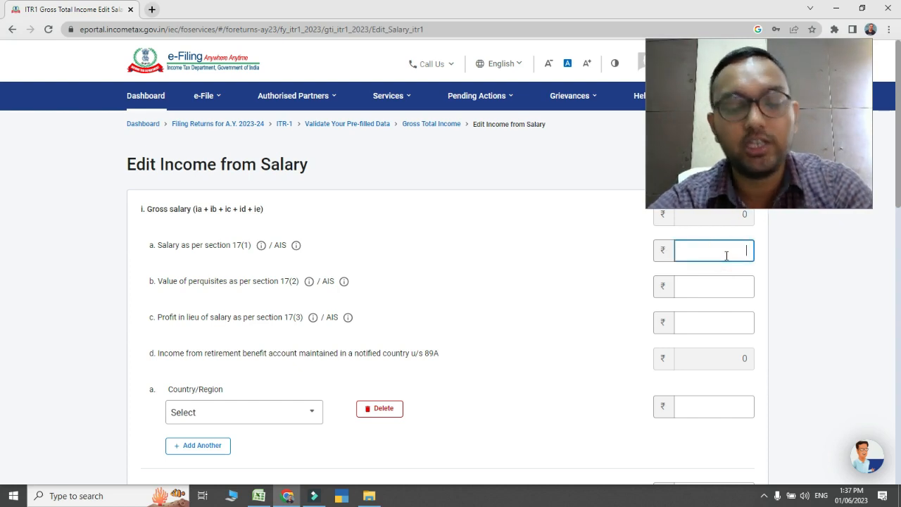
type("12000")
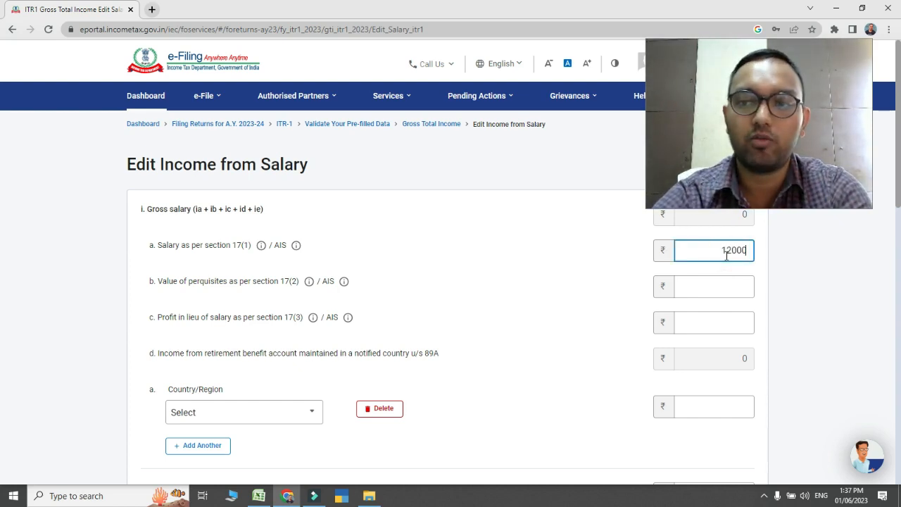
type("00")
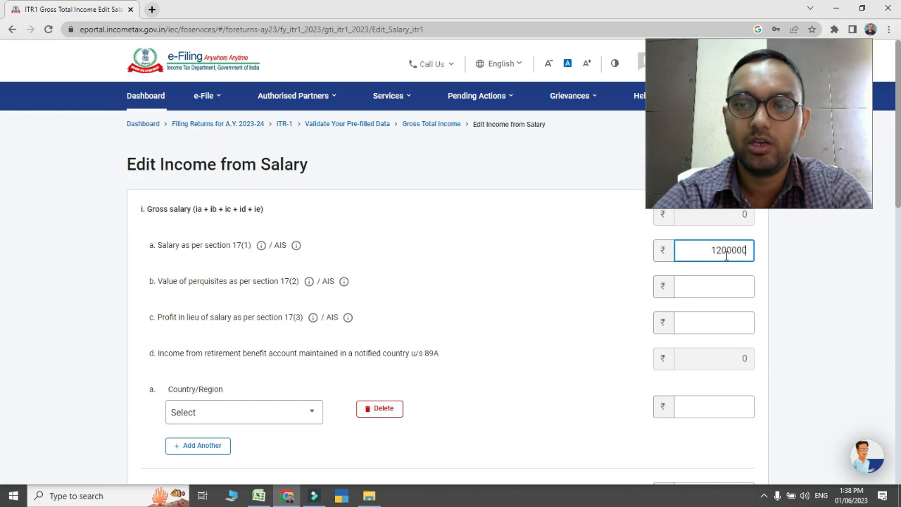
left_click(795, 276)
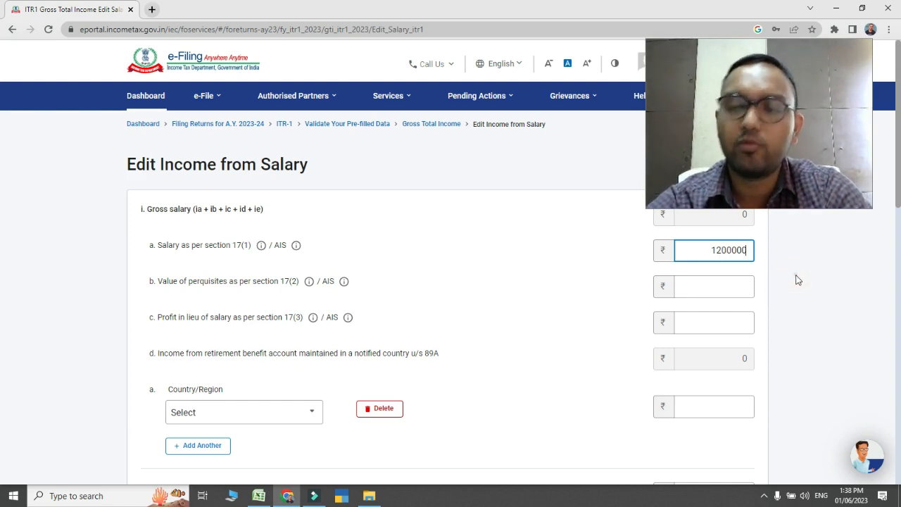
left_click(795, 277)
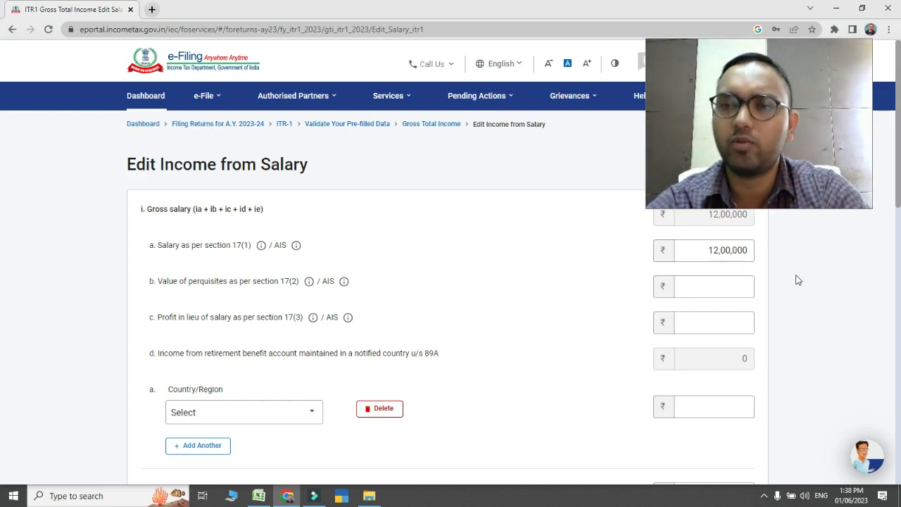
Set the value of perquisites as per section 17(2) to 1,00,000
left_click(744, 289)
type("100000")
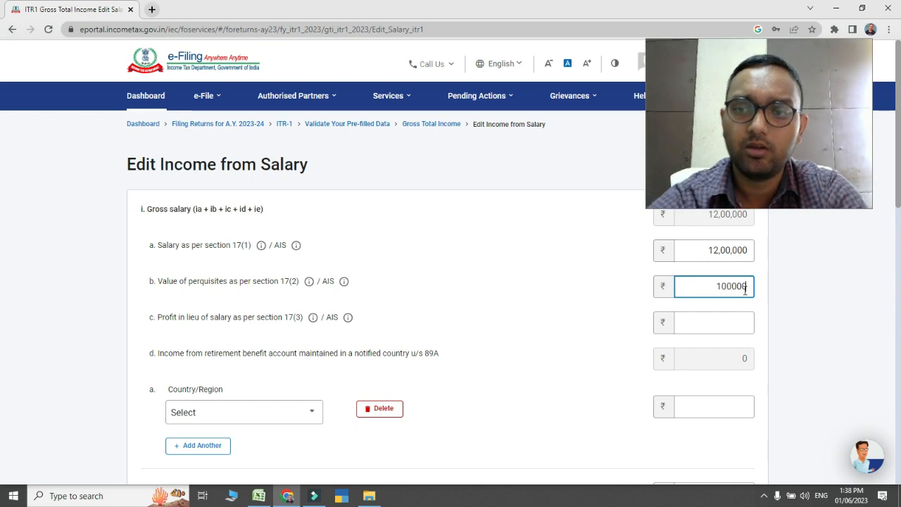
left_click(806, 317)
left_click(803, 314)
left_click(804, 313)
Review the notified-country choices for retirement benefit income u/s 89A, the exempt allowances, the net salary and the section 16 deductions
scroll(2, 180, "down", 2)
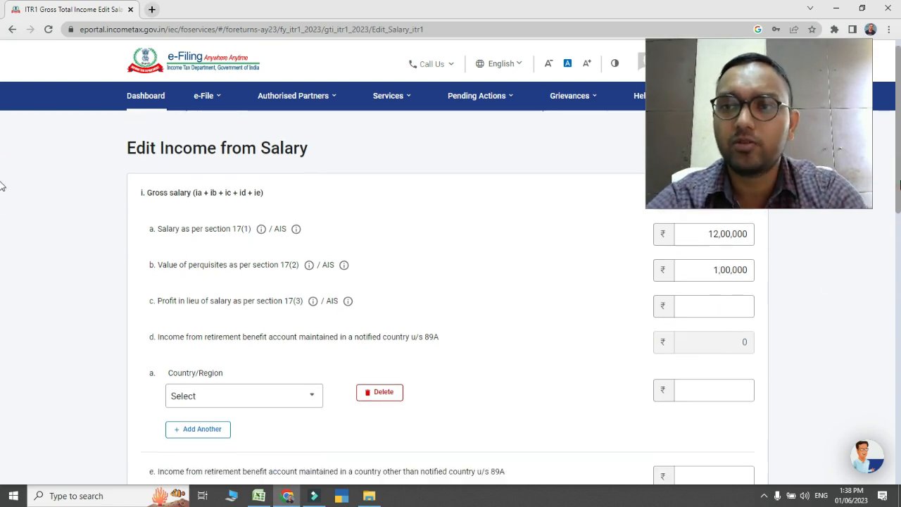
scroll(2, 187, "up", 1)
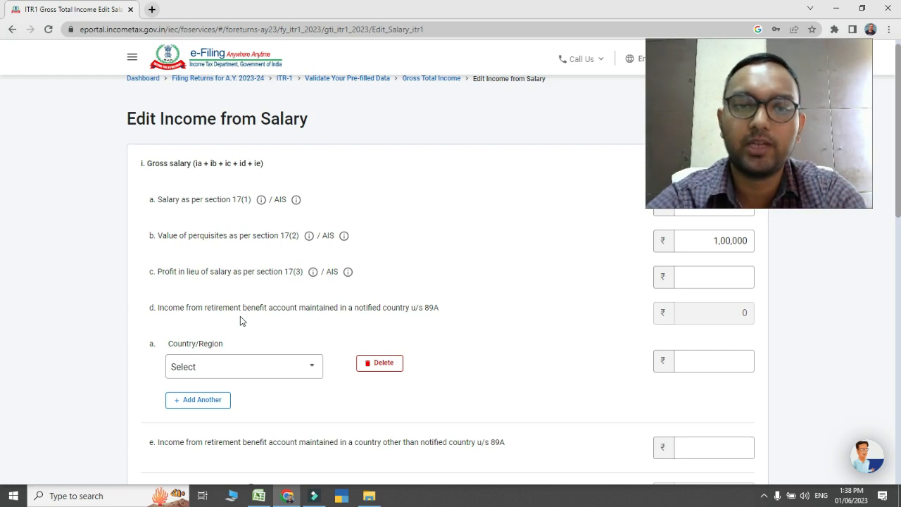
scroll(435, 197, "down", 2)
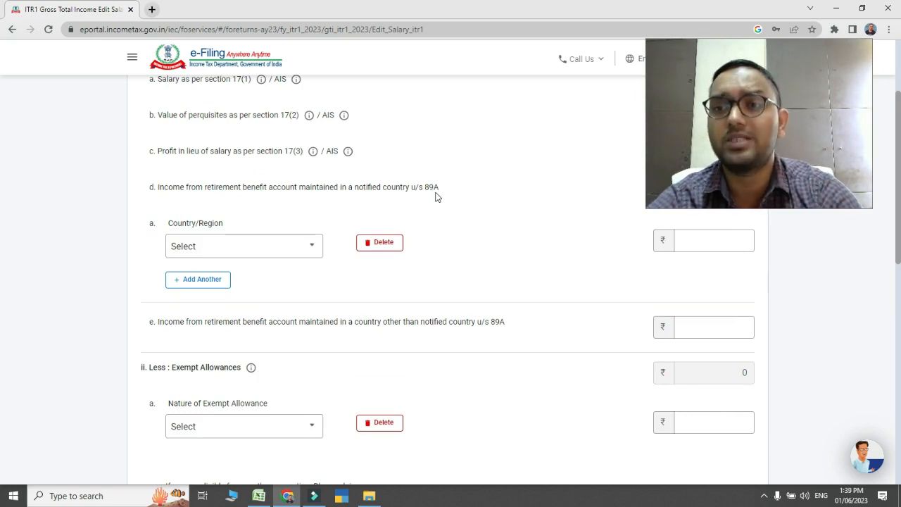
left_click(218, 247)
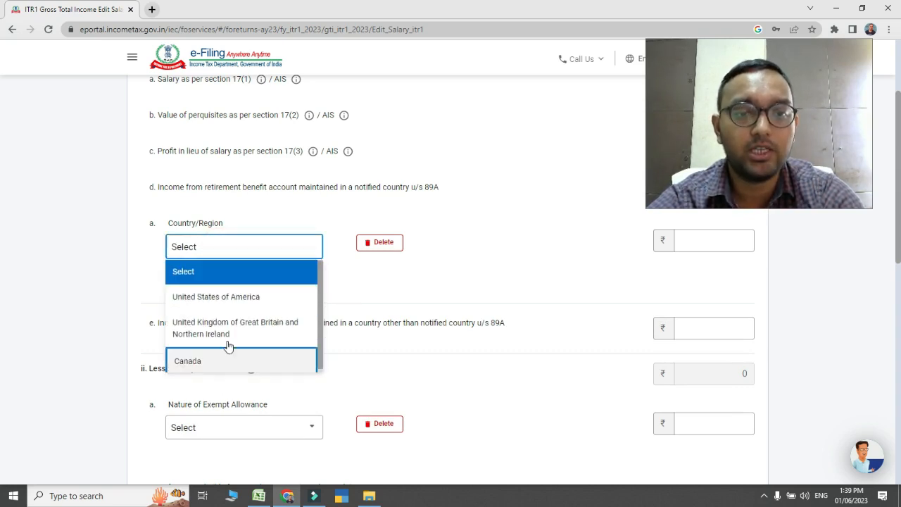
left_click(437, 300)
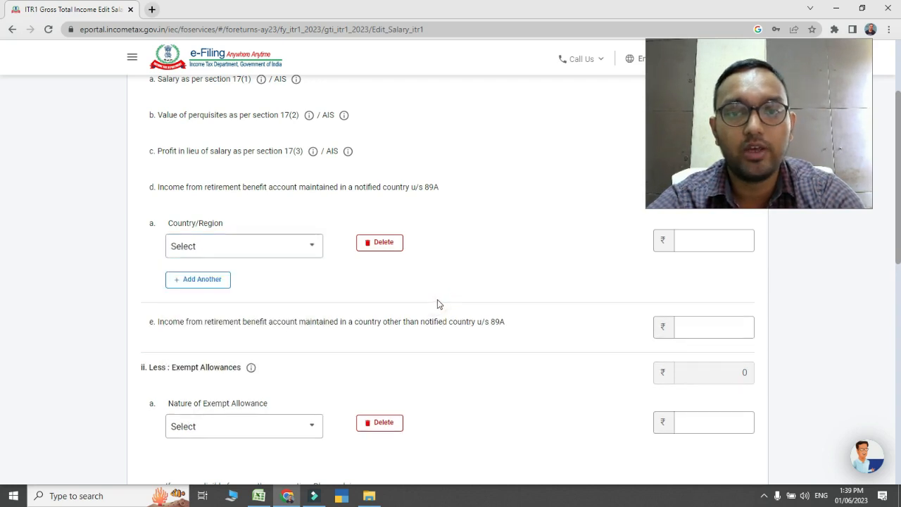
scroll(2, 211, "down", 1)
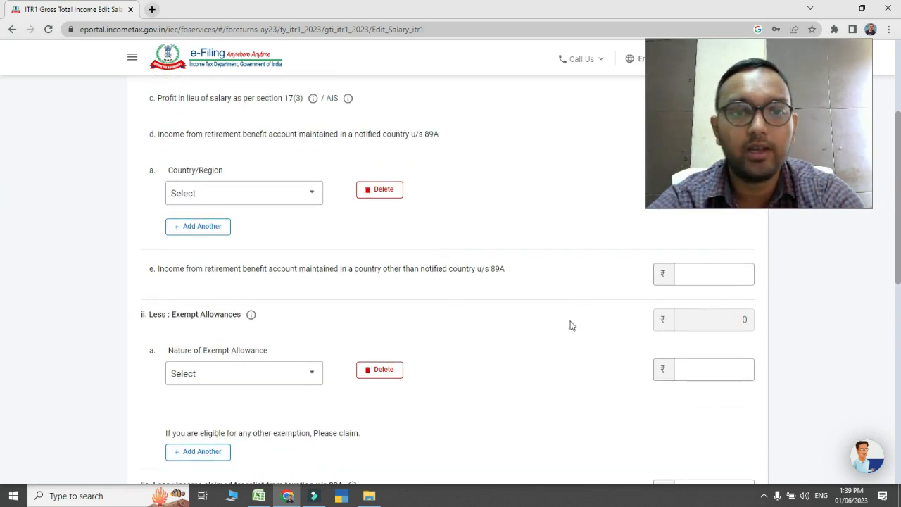
scroll(4, 310, "down", 4)
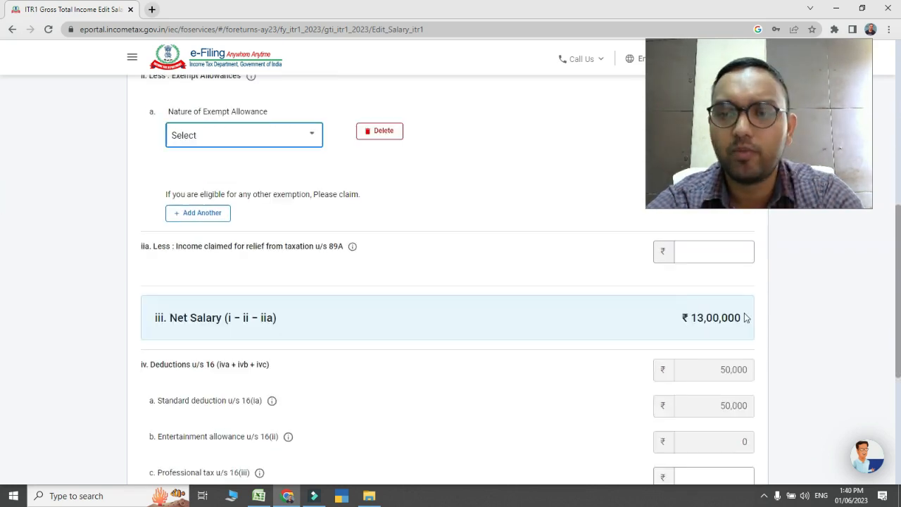
Set the professional tax u/s 16(iii) to 2,500 and save the salary income details
scroll(2, 354, "down", 1)
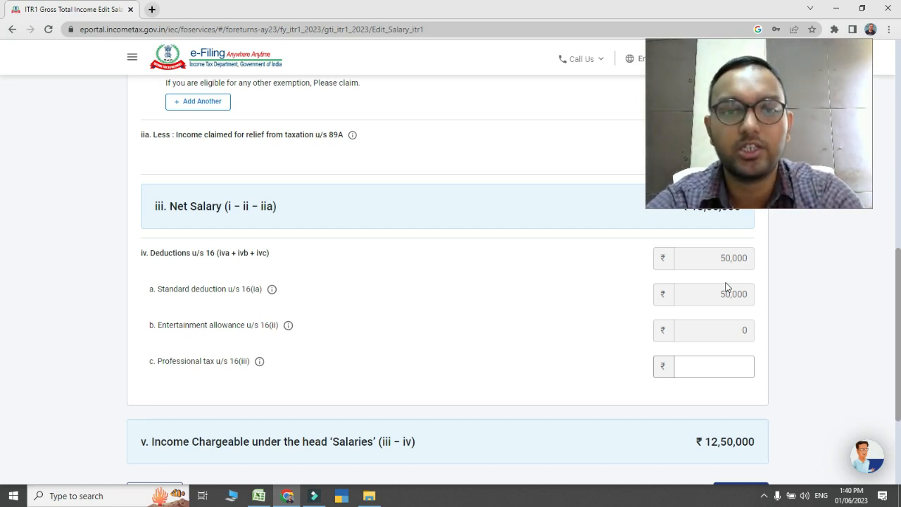
left_click(728, 332)
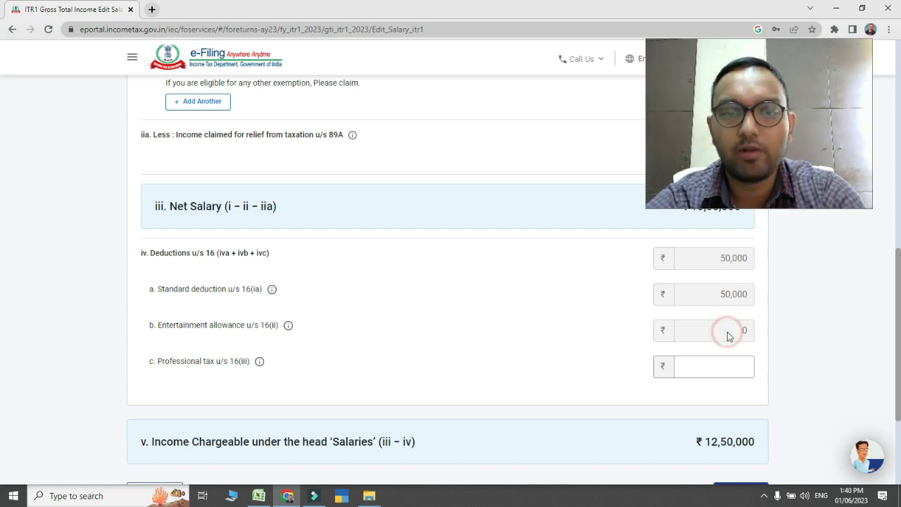
left_click(744, 363)
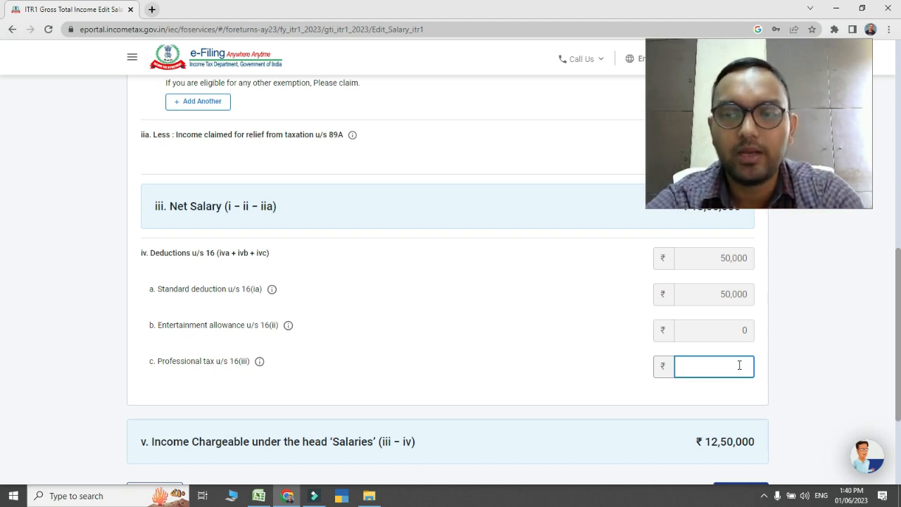
type("2500")
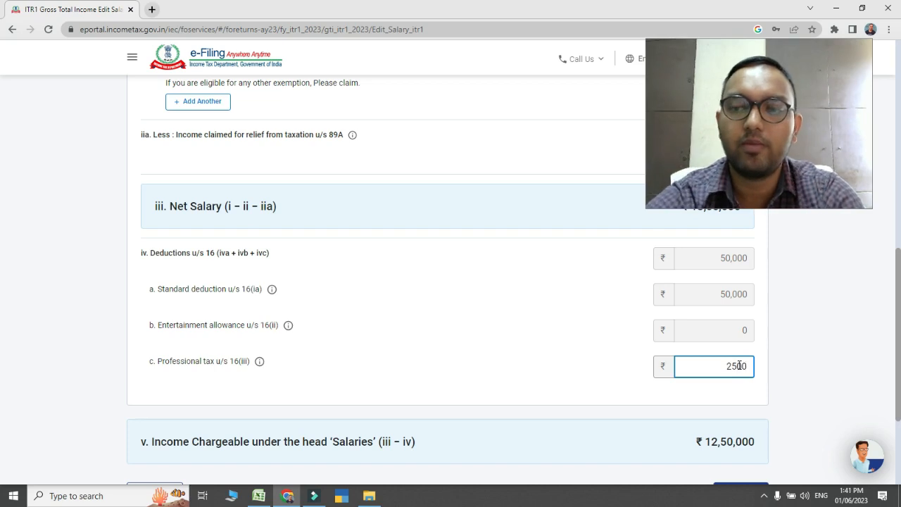
left_click(808, 359)
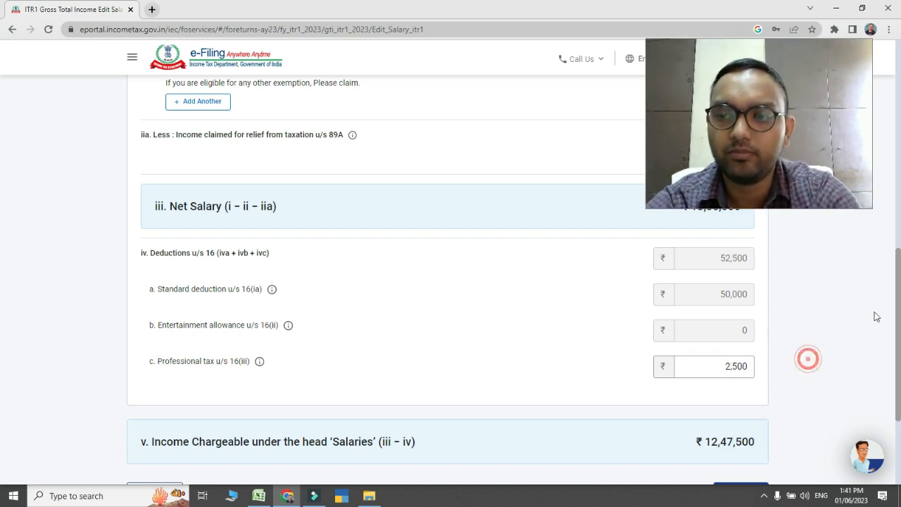
scroll(876, 317, "down", 2)
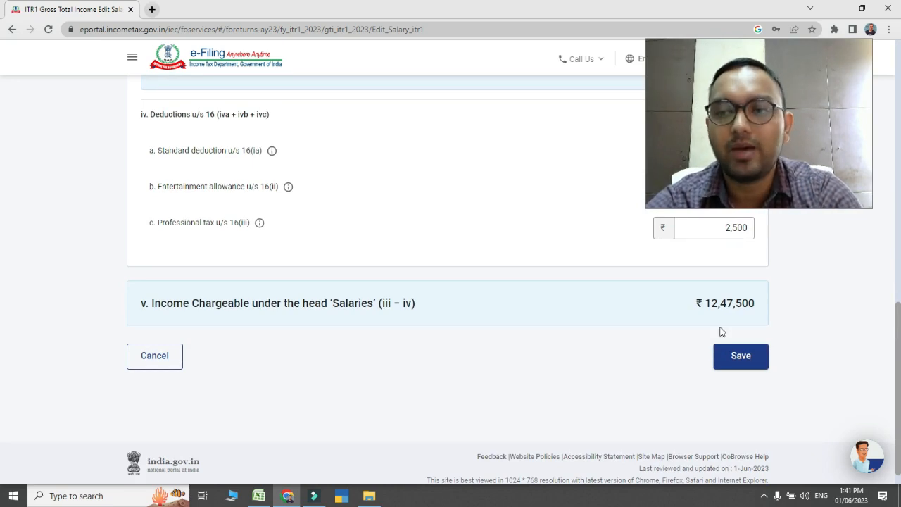
left_click(754, 359)
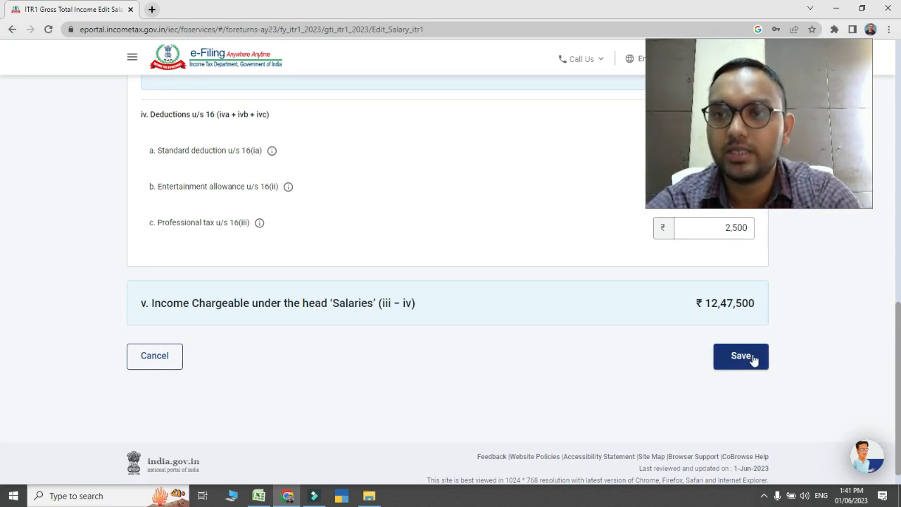
left_click(754, 360)
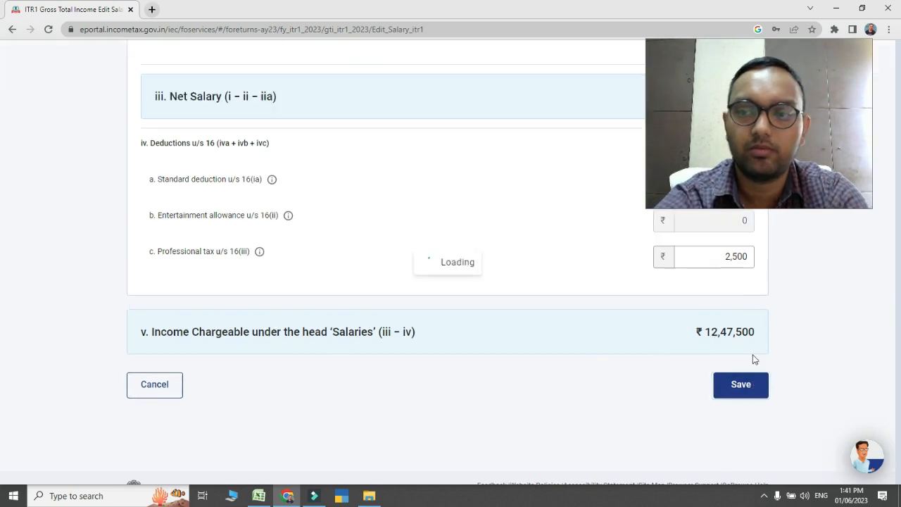
key("Tab")
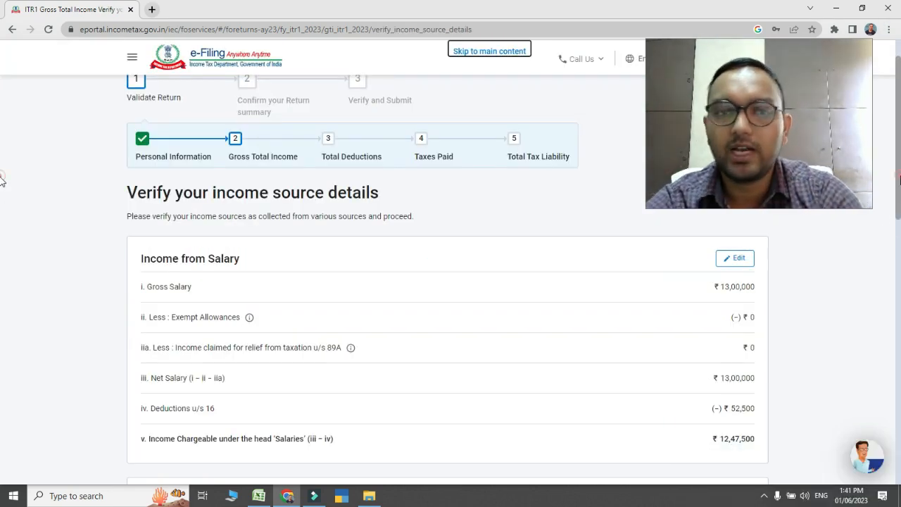
Open the breakup details of Income from House Property for adding a property
scroll(2, 211, "down", 2)
scroll(3, 258, "down", 2)
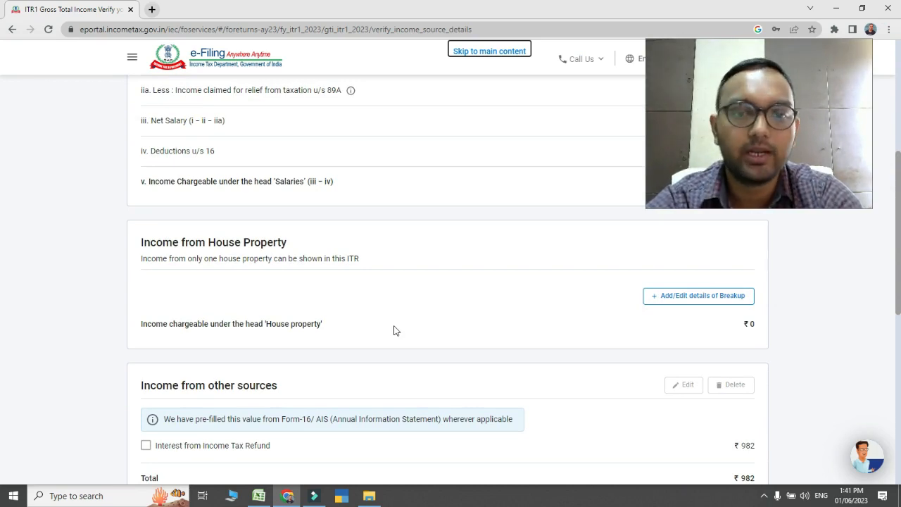
left_click(695, 299)
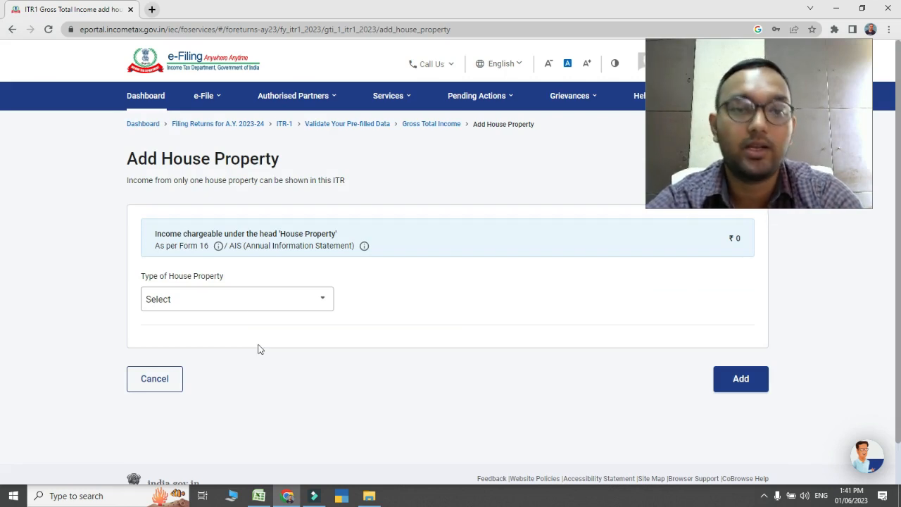
Choose Self Occupied as the type of house property and start on the interest payable on borrowed capital
left_click(235, 303)
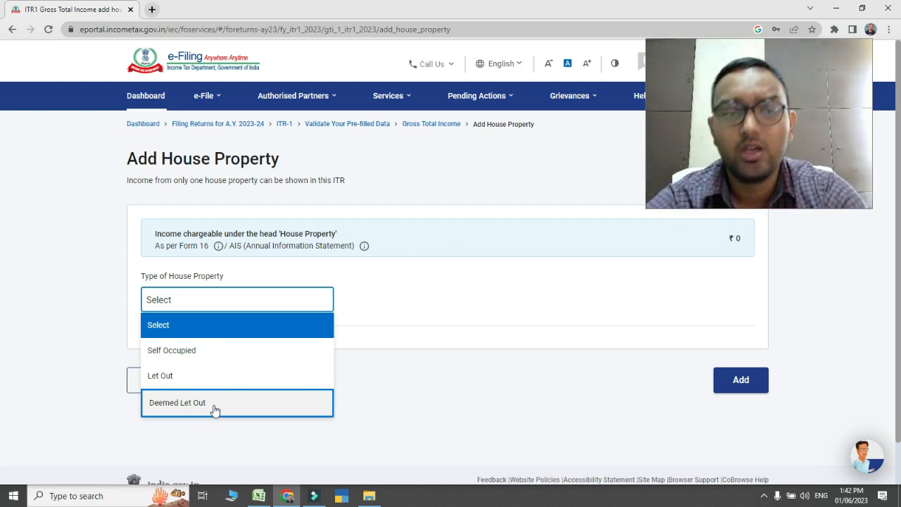
left_click(218, 349)
left_click(216, 351)
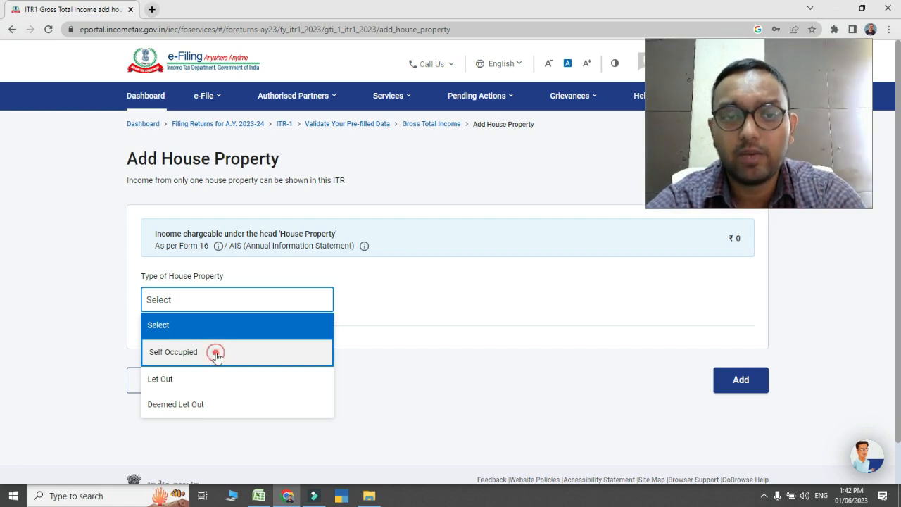
left_click(216, 353)
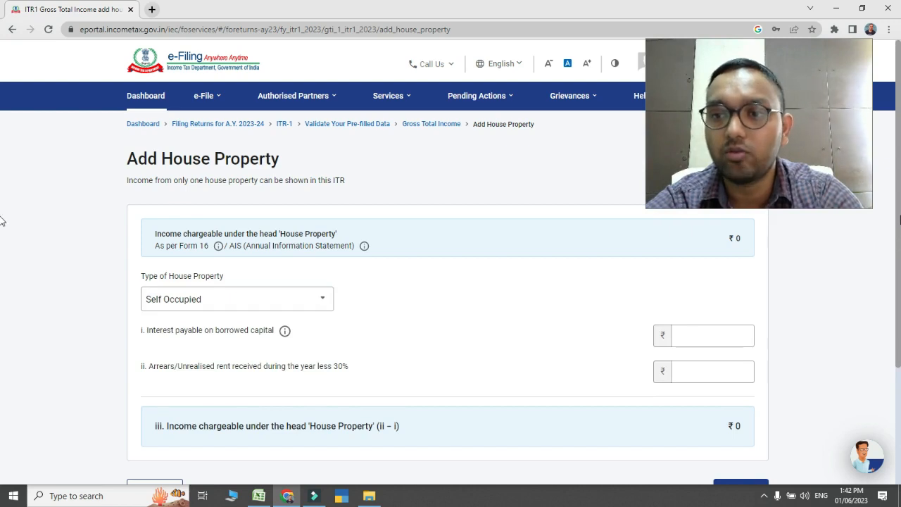
scroll(2, 236, "down", 1)
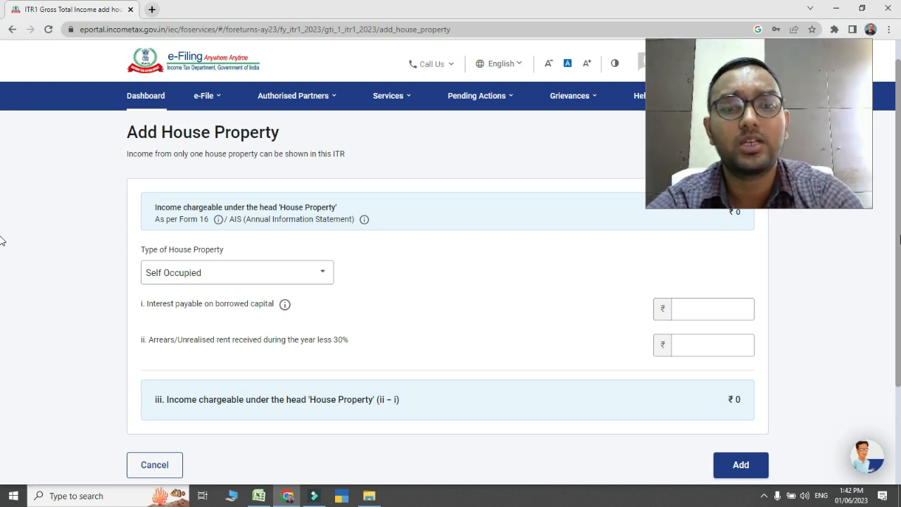
left_click(728, 310)
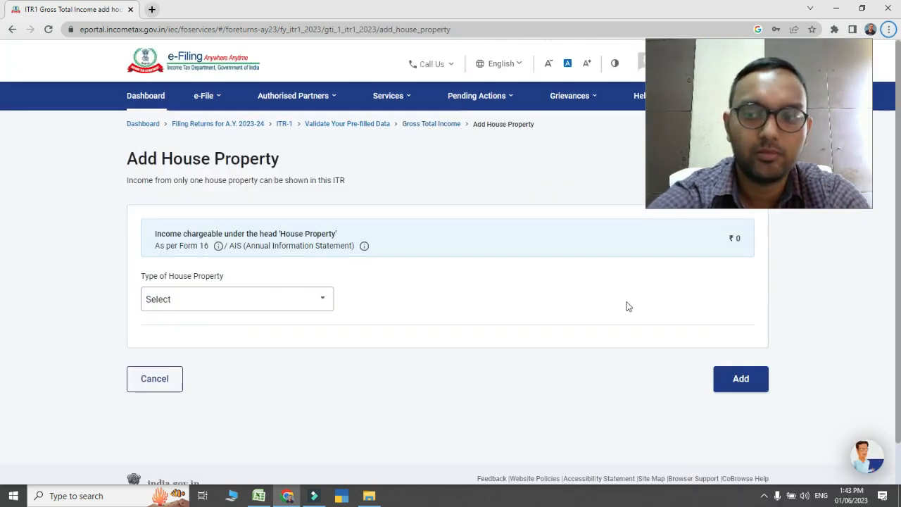
Set the type of house property to Let Out
left_click(176, 300)
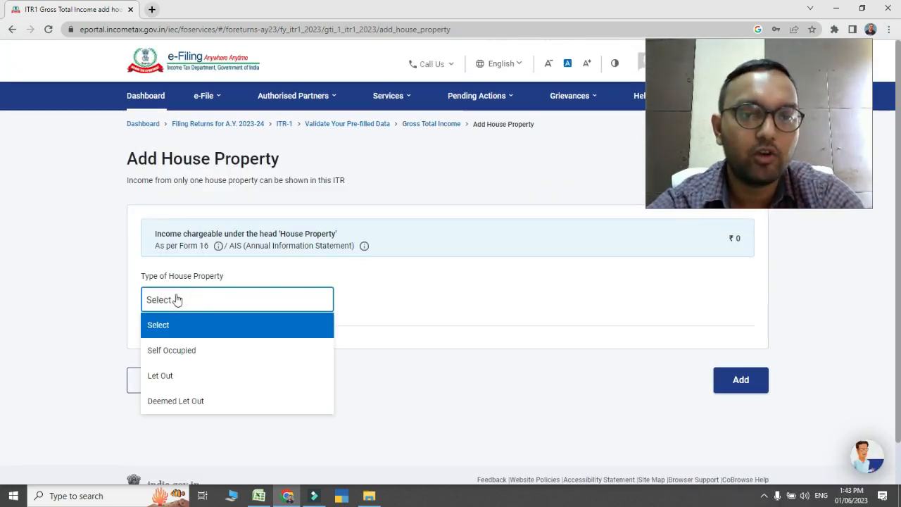
left_click(186, 380)
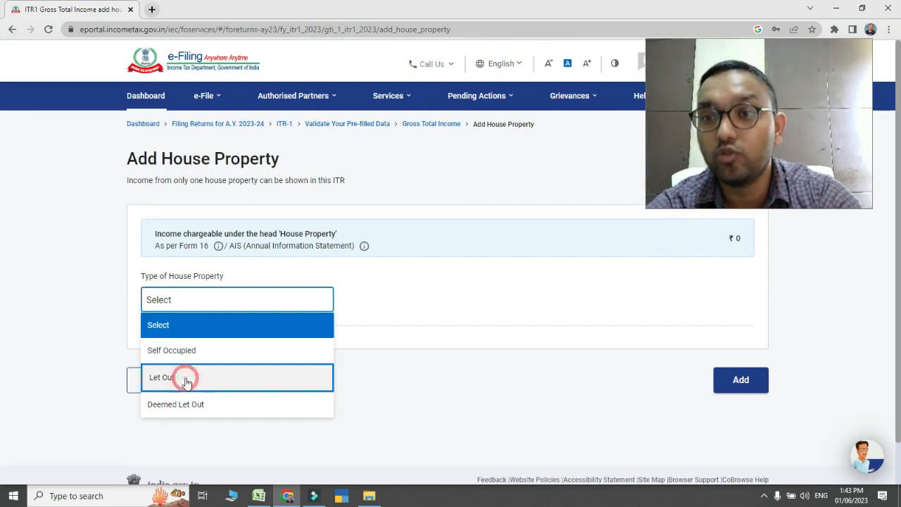
left_click(187, 382)
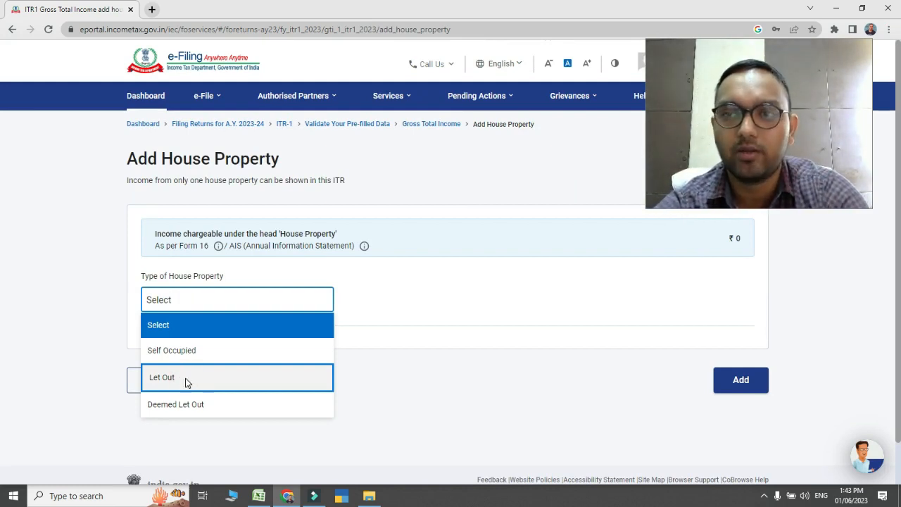
left_click(187, 381)
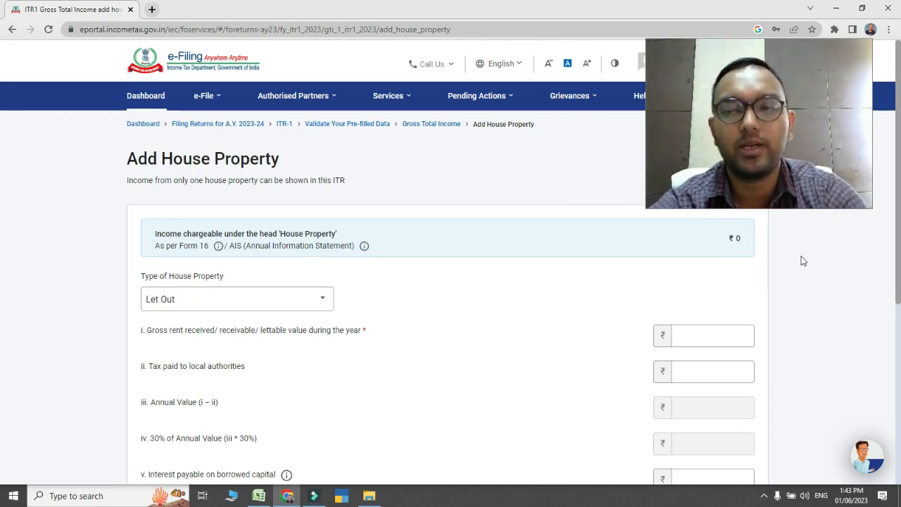
Set the gross rent received or receivable during the year for the let-out property to 84,000
scroll(2, 239, "down", 2)
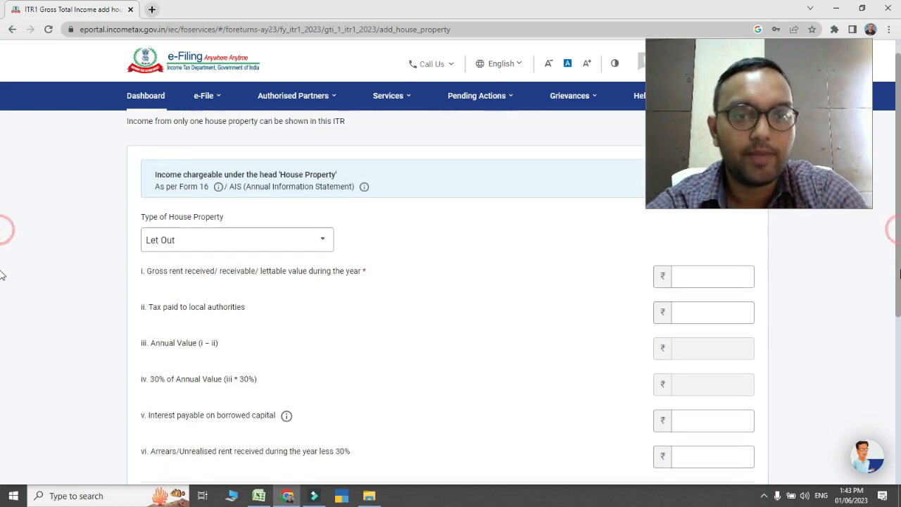
left_click(699, 242)
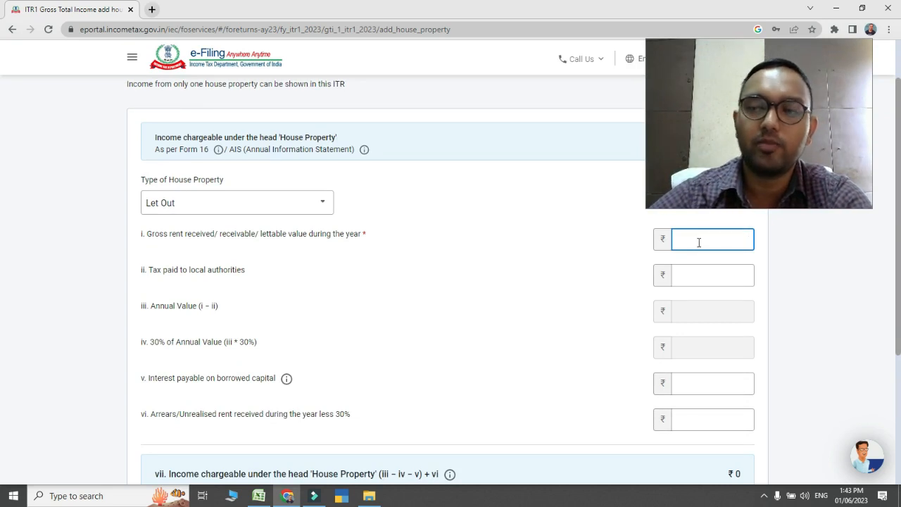
type("8")
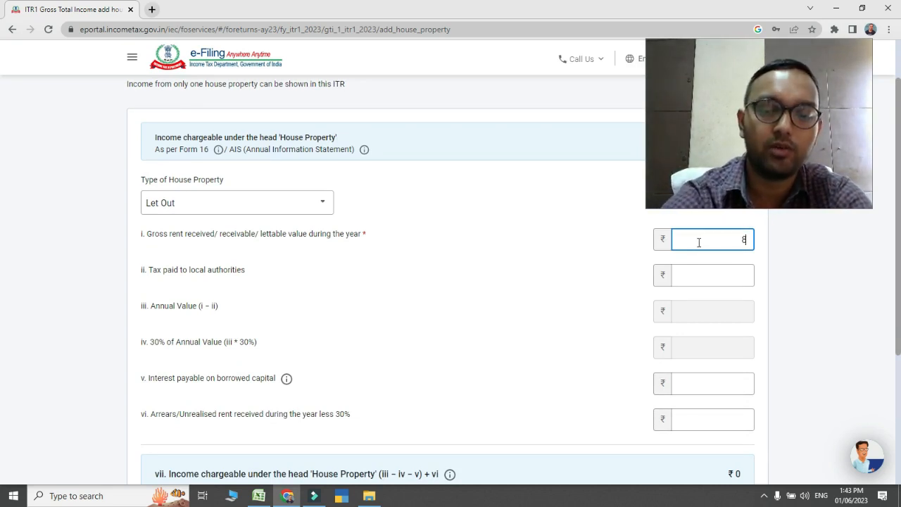
type("4000")
left_click(795, 251)
left_click(795, 251)
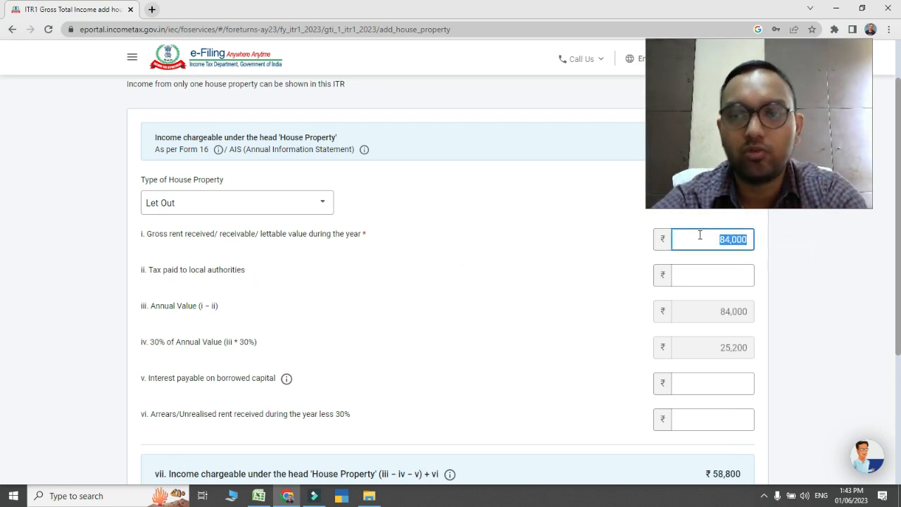
Set the tax paid to local authorities for the let-out property to 2,300
left_click(734, 276)
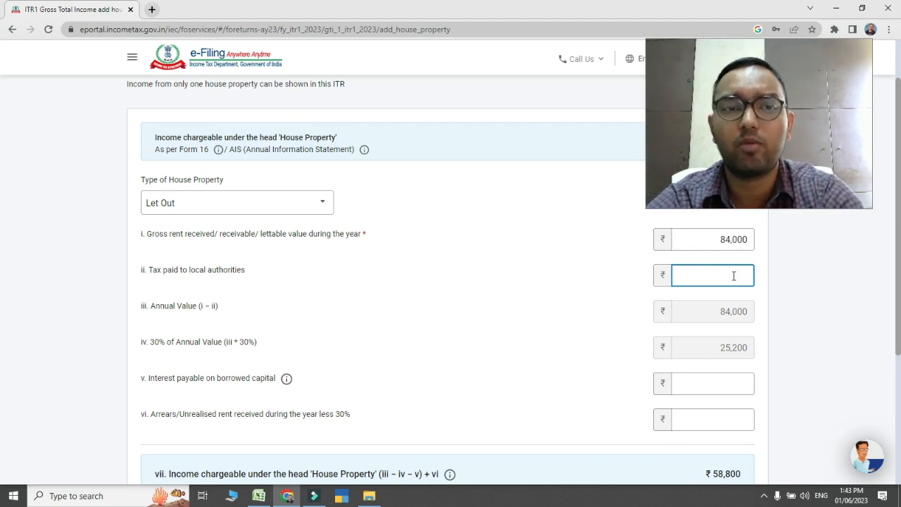
type("2000")
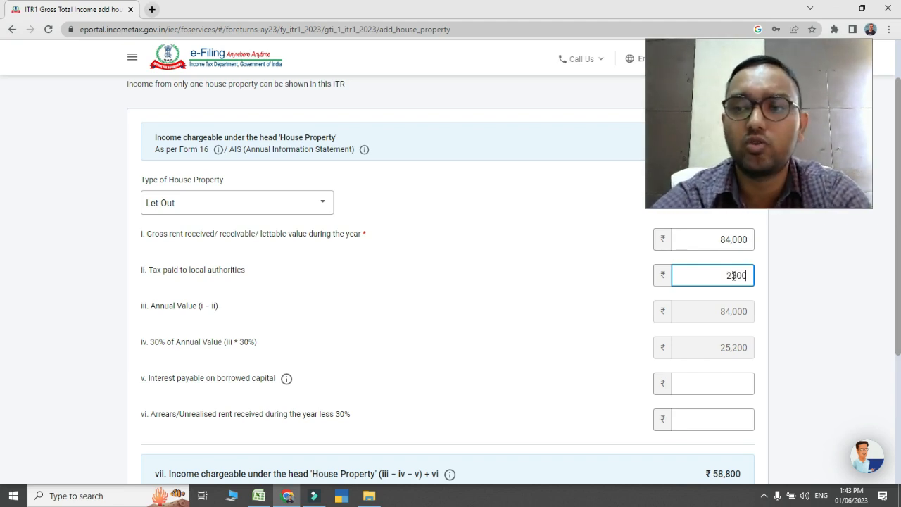
left_click(723, 308)
Set the interest payable on borrowed capital for the let-out property to 2,30,000
scroll(724, 307, "down", 1)
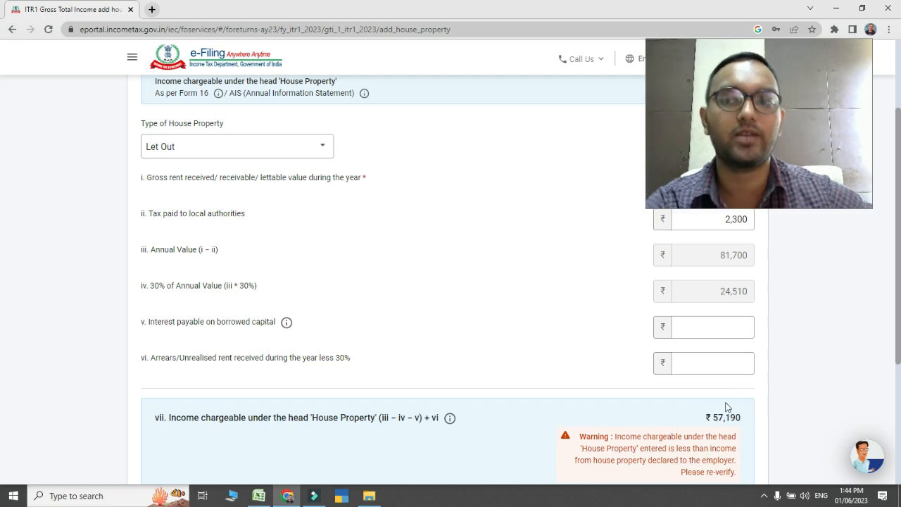
left_click(715, 324)
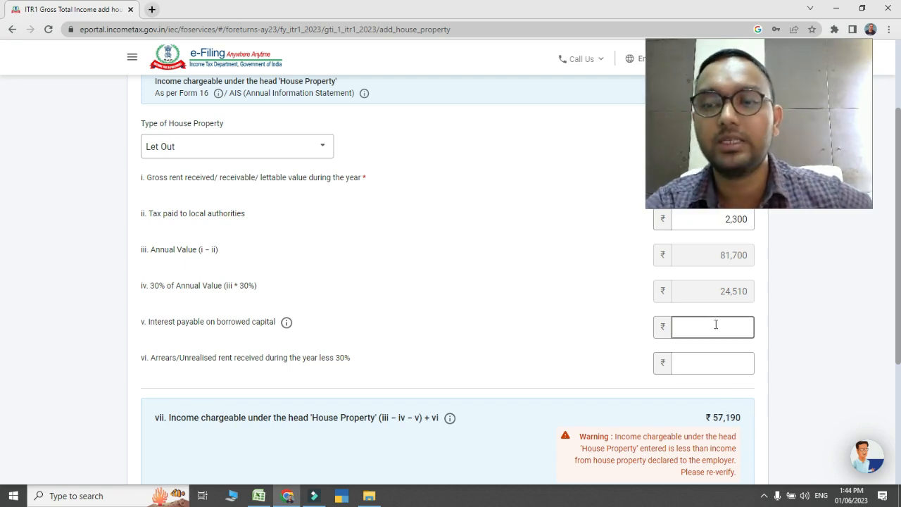
left_click(716, 325)
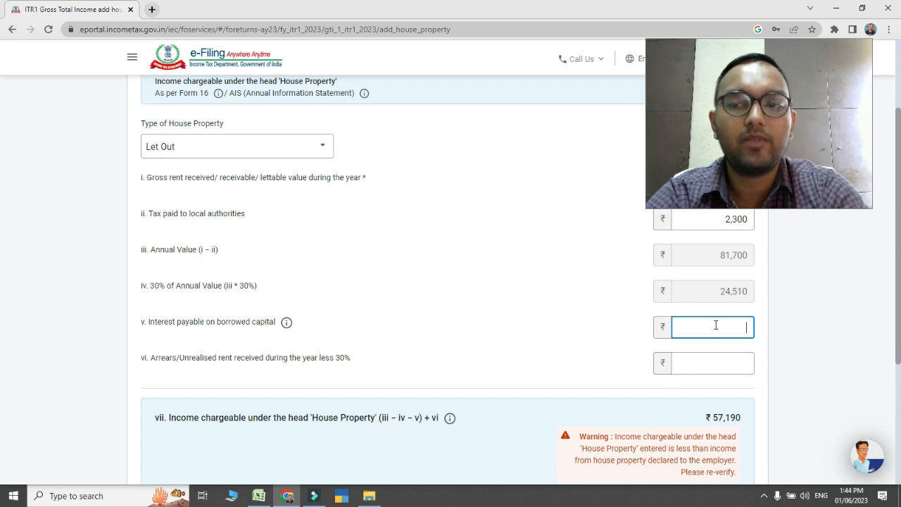
type("230000")
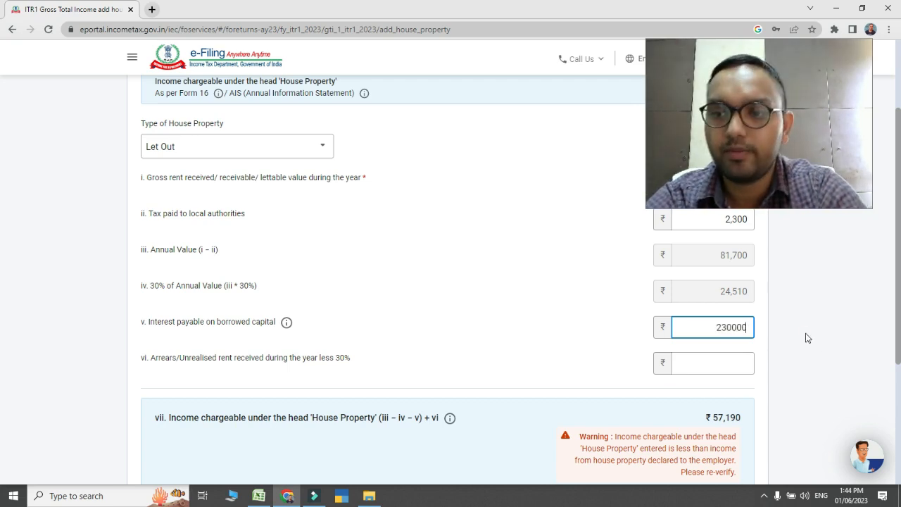
left_click(808, 338)
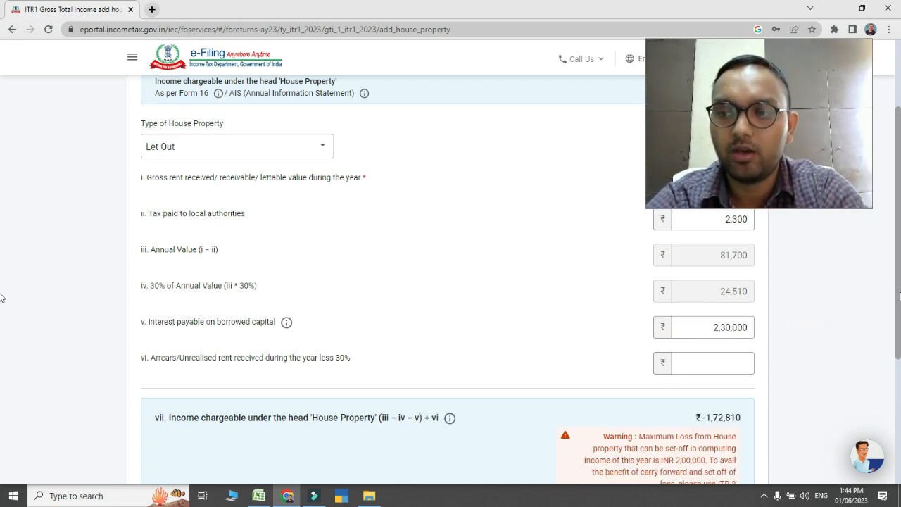
Check the income chargeable under House Property and add the let-out property to the income source details
scroll(1, 300, "down", 1)
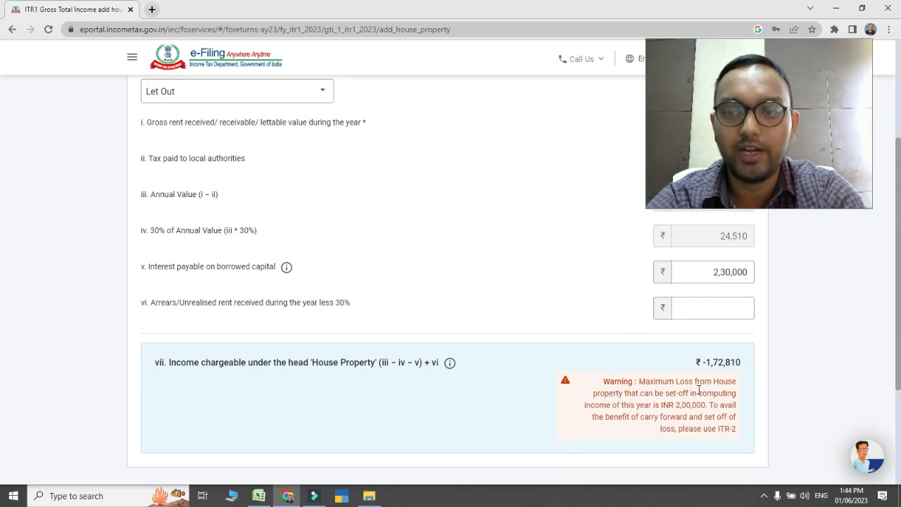
left_click(778, 362)
scroll(2, 345, "down", 1)
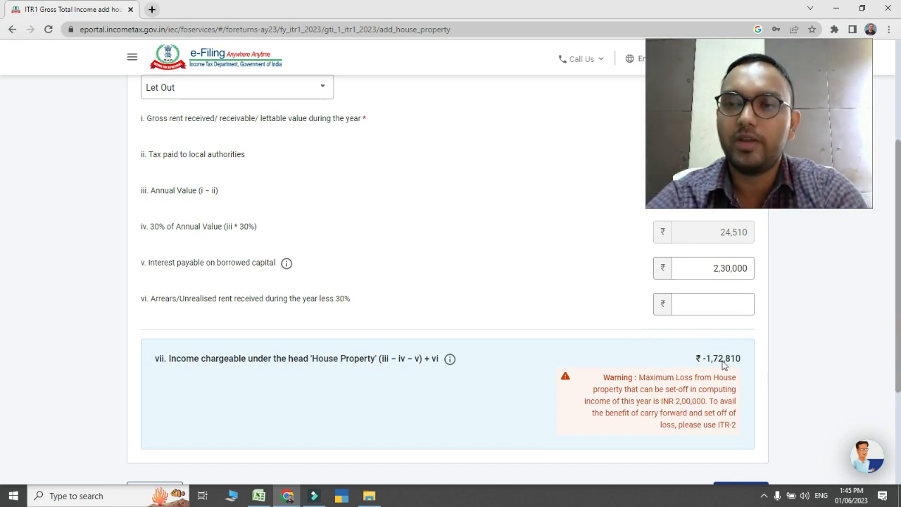
scroll(722, 364, "down", 1)
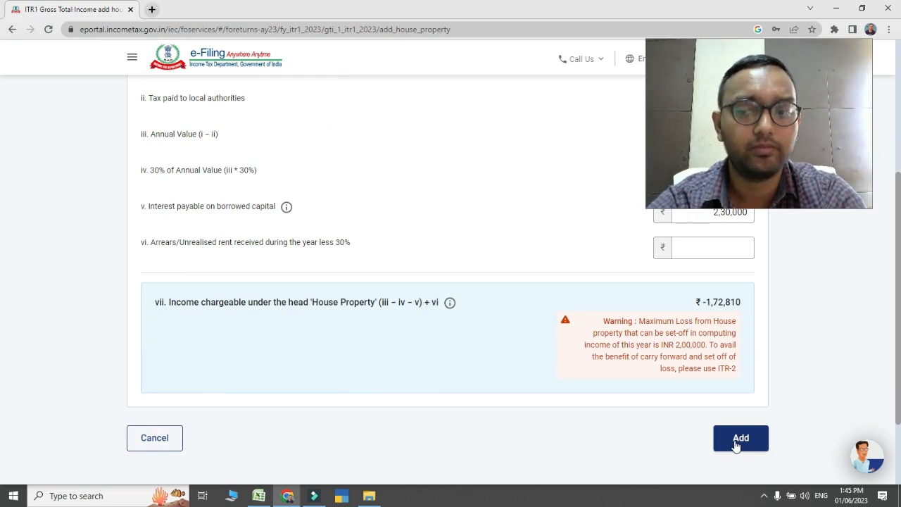
left_click(736, 445)
scroll(2, 164, "down", 2)
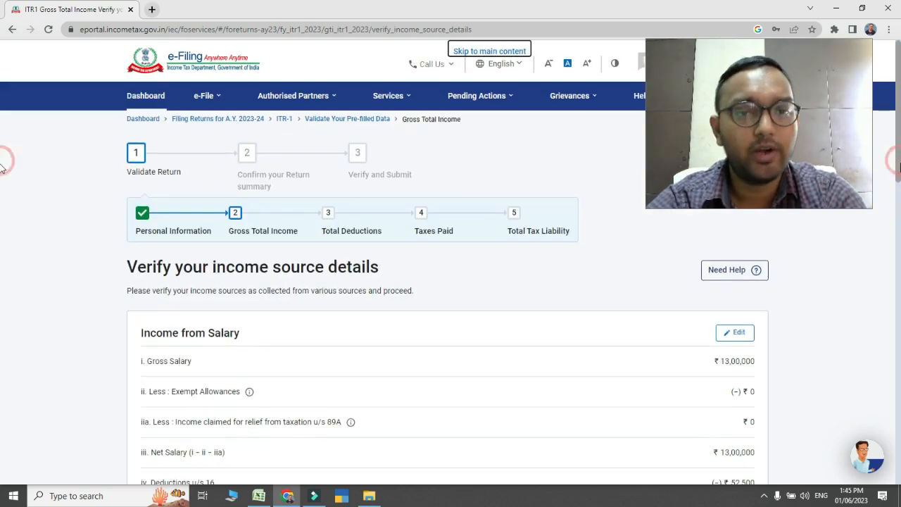
Review the salary, house property and other sources sections of the income source details
scroll(2, 209, "down", 4)
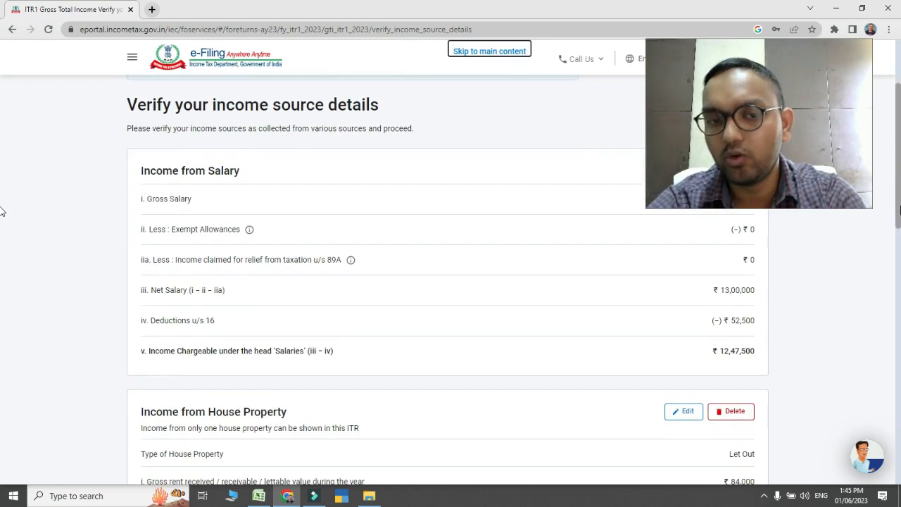
scroll(2, 352, "down", 4)
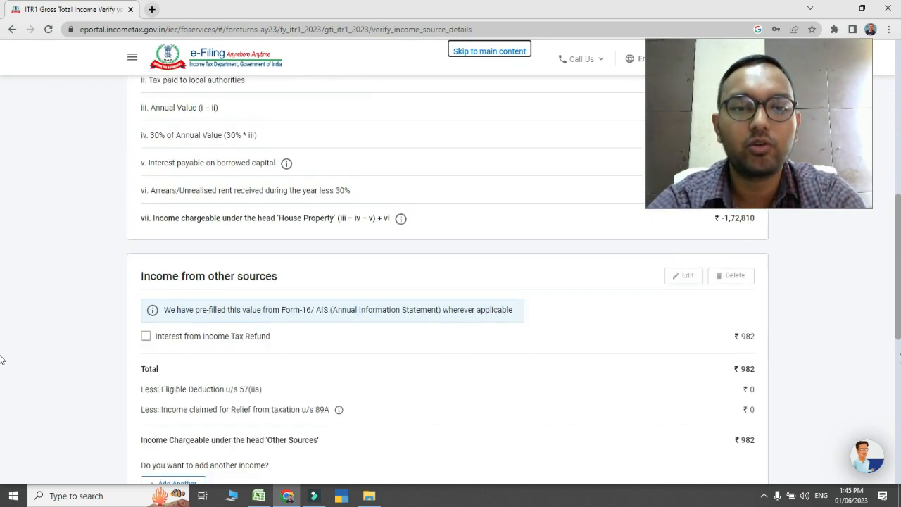
left_click_drag(899, 370, 899, 368)
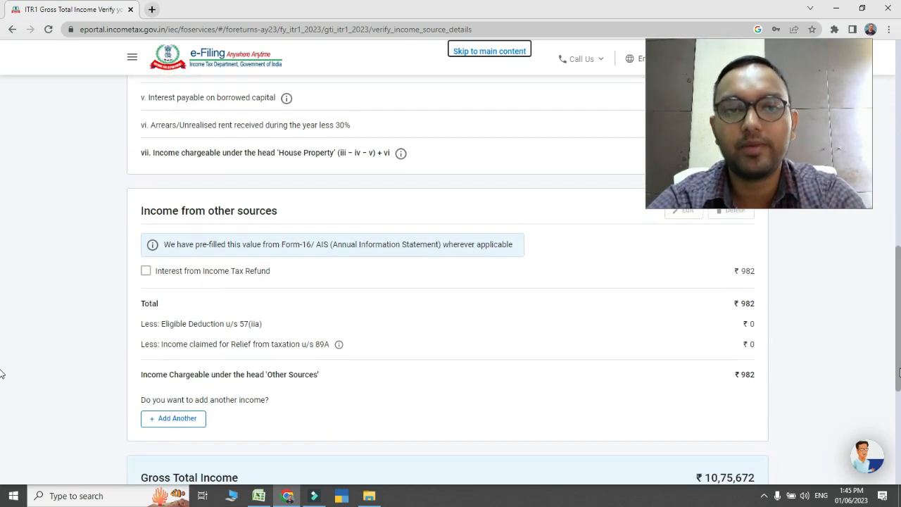
left_click_drag(900, 294, 900, 285)
scroll(2, 292, "up", 1)
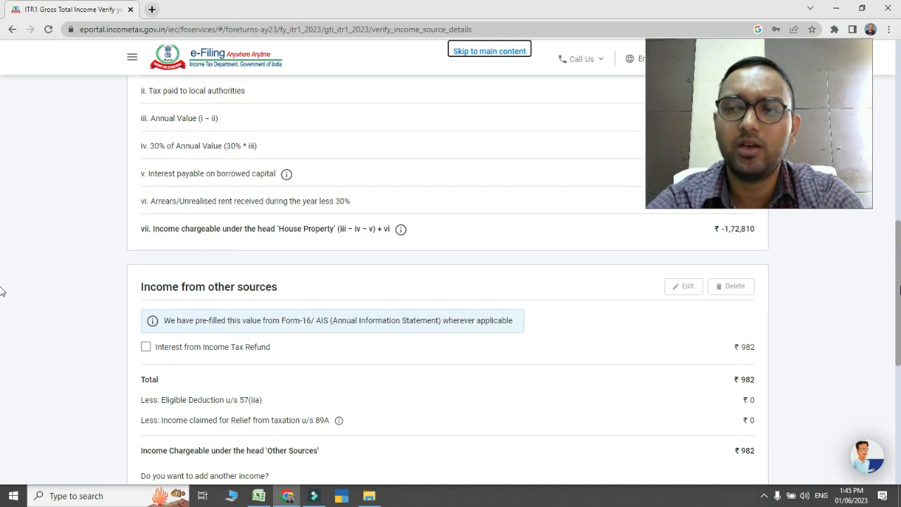
left_click_drag(899, 288, 900, 301)
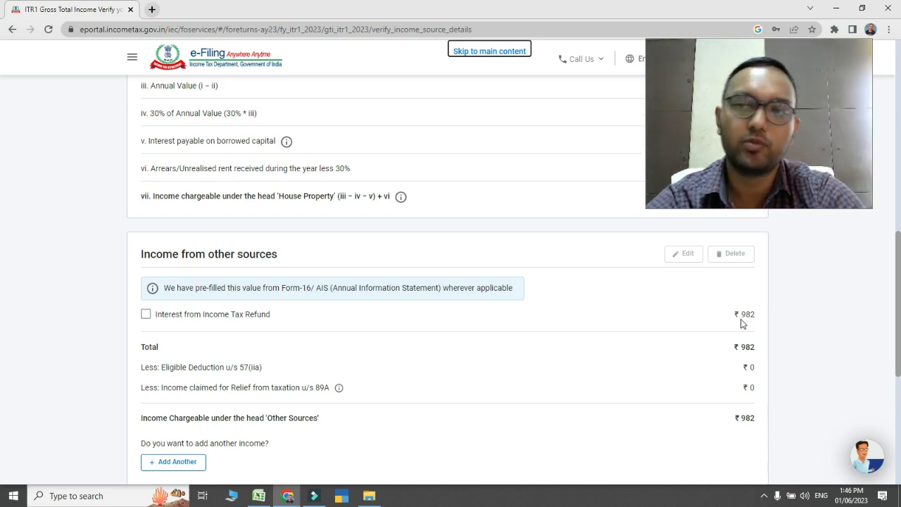
scroll(614, 267, "down", 1)
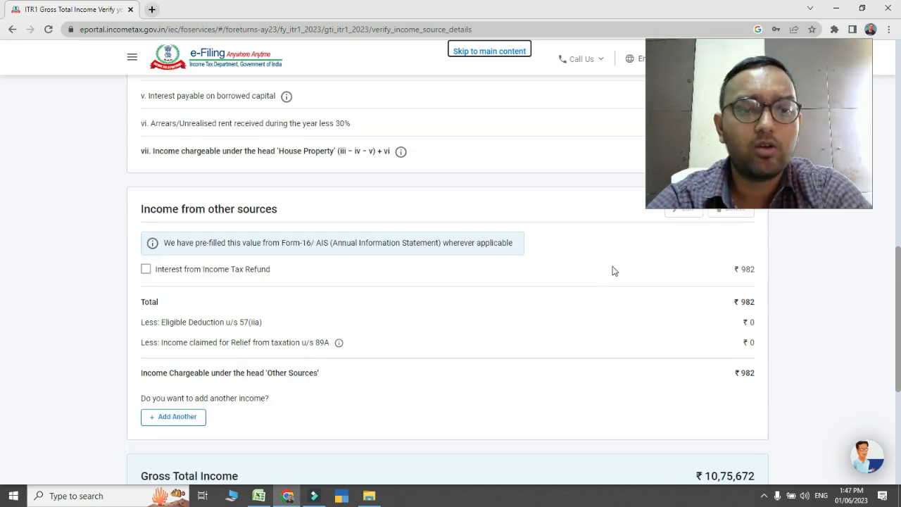
Start adding another income from other sources and declare savings bank account interest of 15,000
left_click(177, 417)
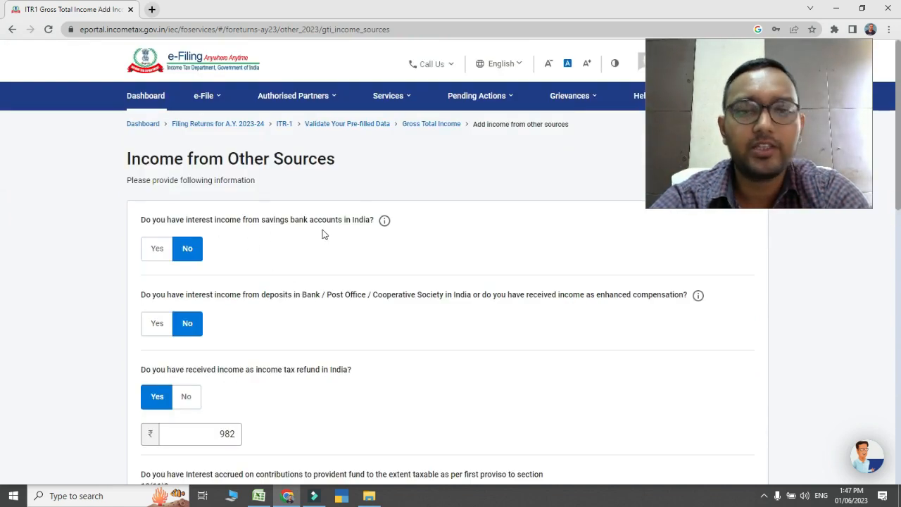
left_click(154, 259)
left_click(179, 287)
type("1")
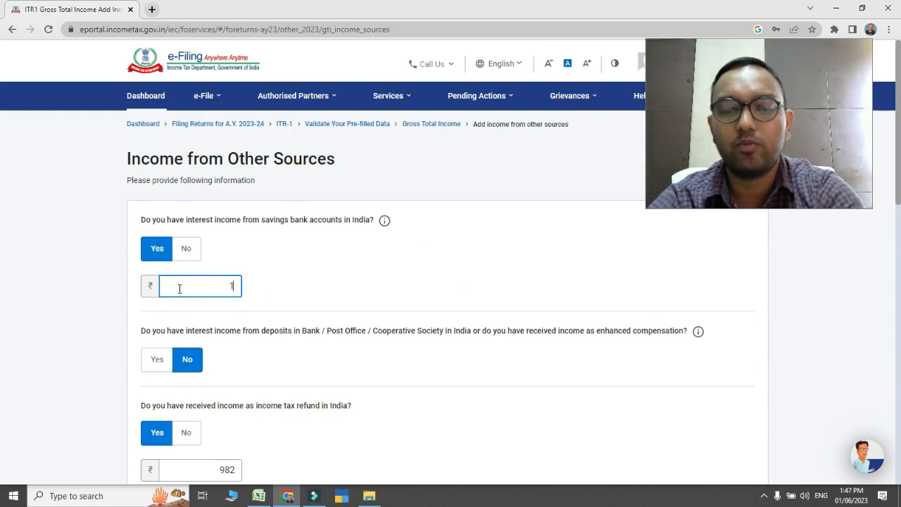
type("5000")
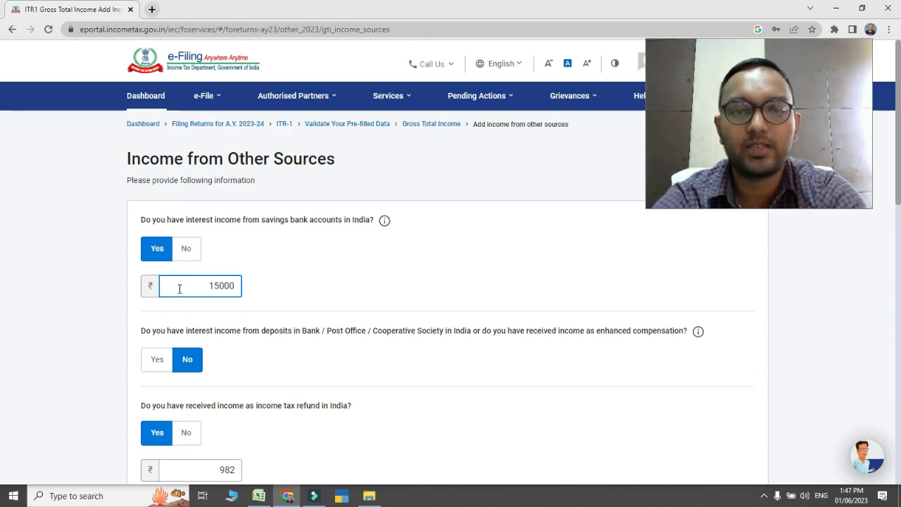
left_click(351, 247)
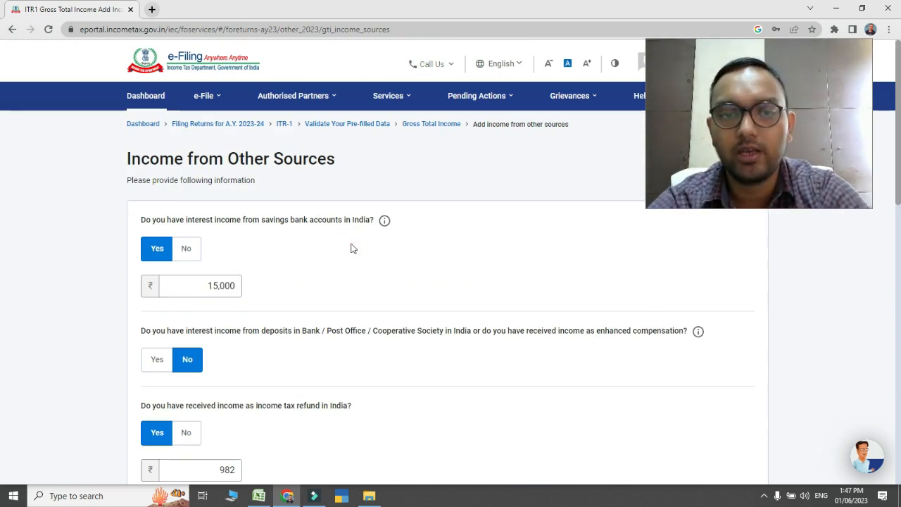
left_click(228, 286)
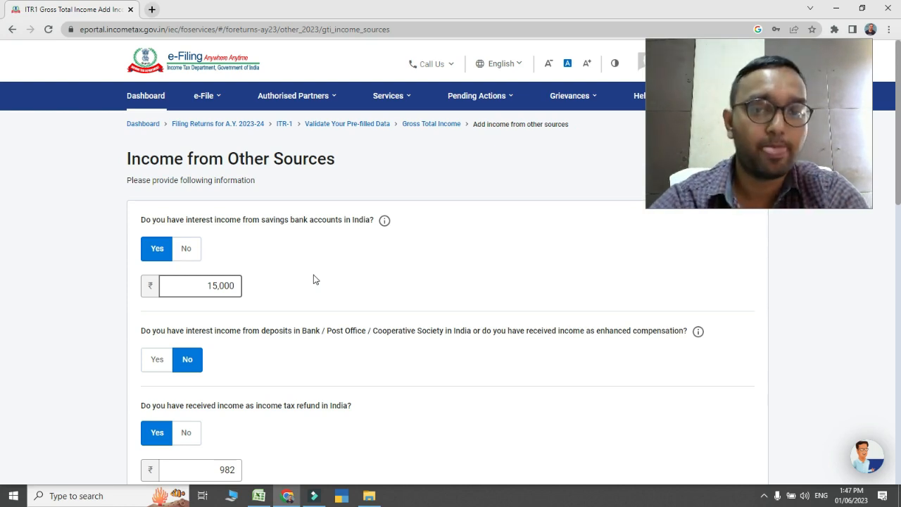
left_click(553, 355)
Declare interest income of 5,000 from deposits in a bank, post office or cooperative society
left_click_drag(900, 165, 899, 206)
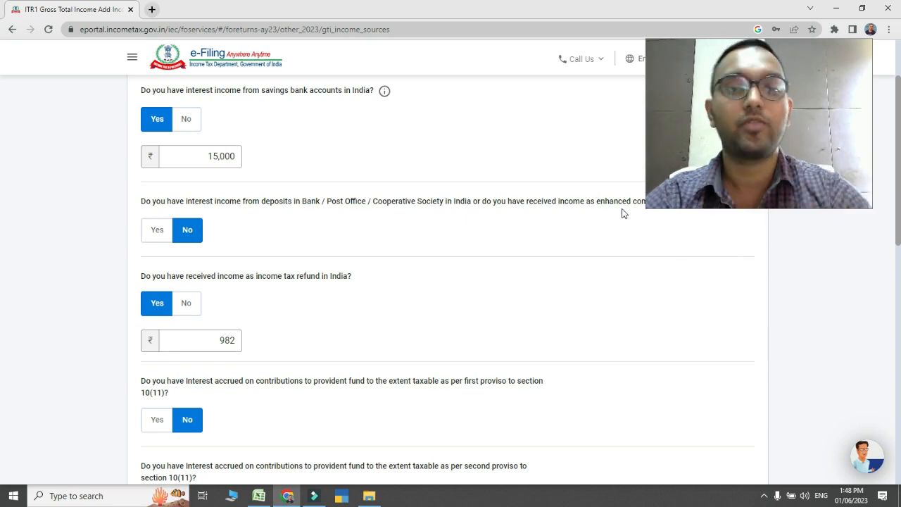
left_click(148, 238)
left_click(179, 269)
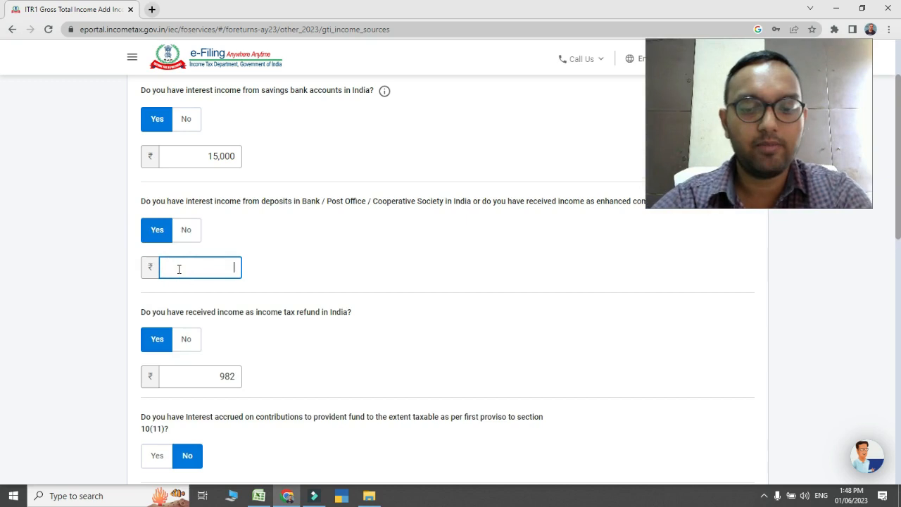
type("5000")
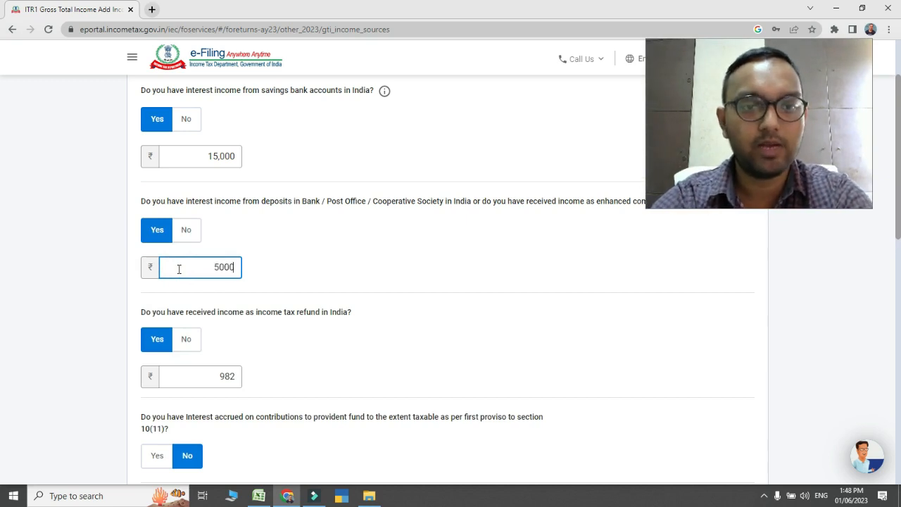
left_click(385, 240)
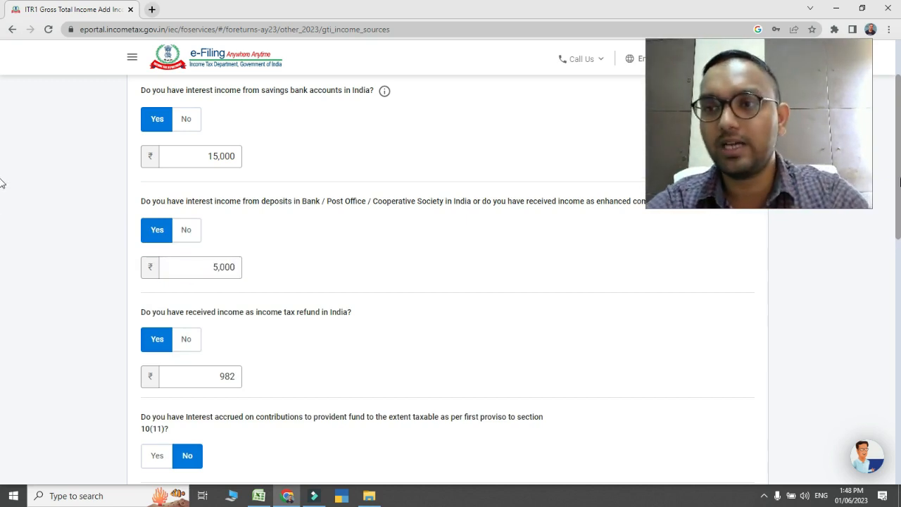
Check the pre-filled income tax refund amount and the remaining provident fund, family pension and dividend questions
scroll(3, 195, "down", 1)
scroll(2, 208, "down", 1)
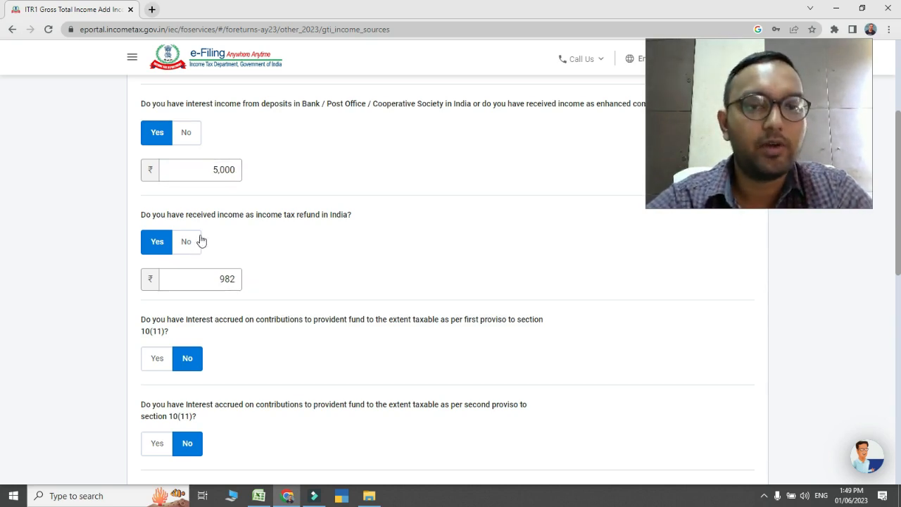
left_click(221, 279)
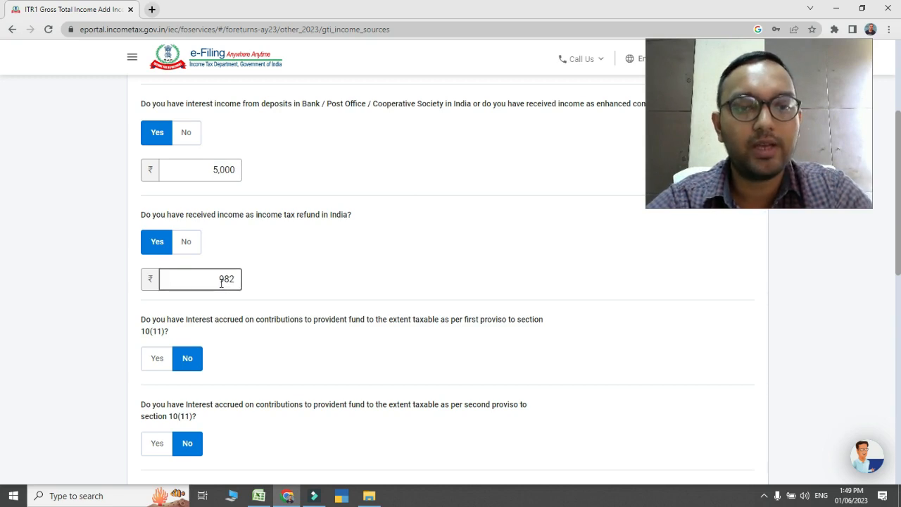
left_click(328, 284)
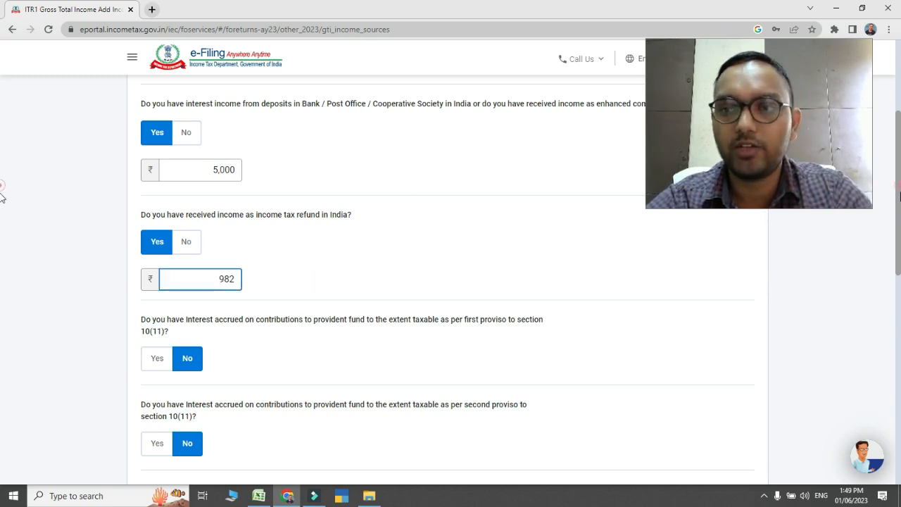
scroll(2, 197, "down", 3)
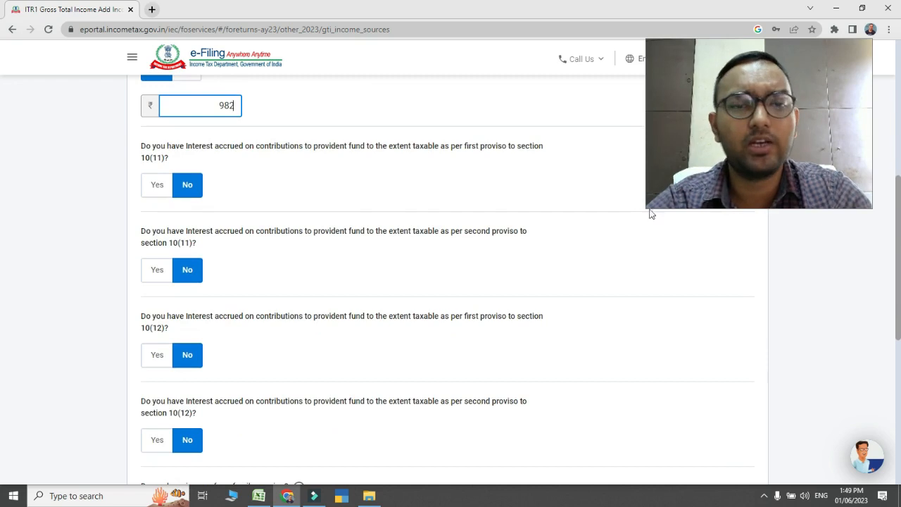
scroll(2, 258, "down", 5)
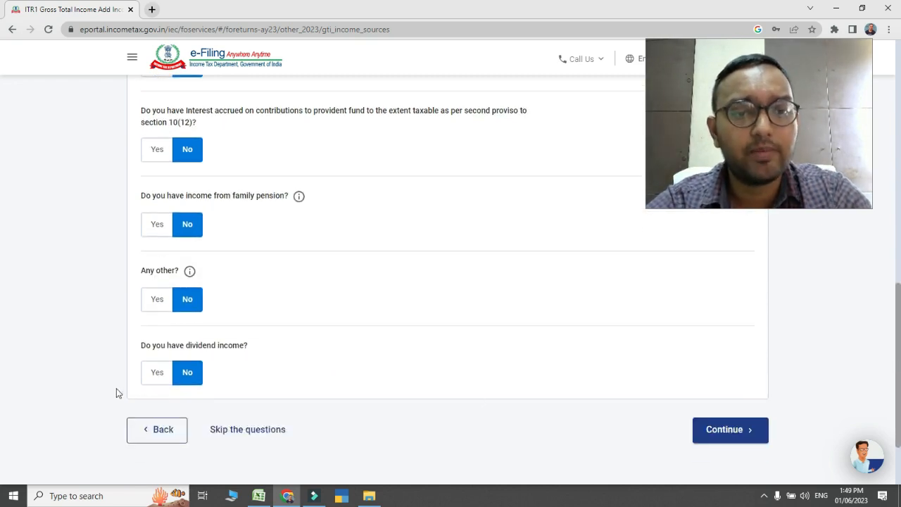
left_click(151, 380)
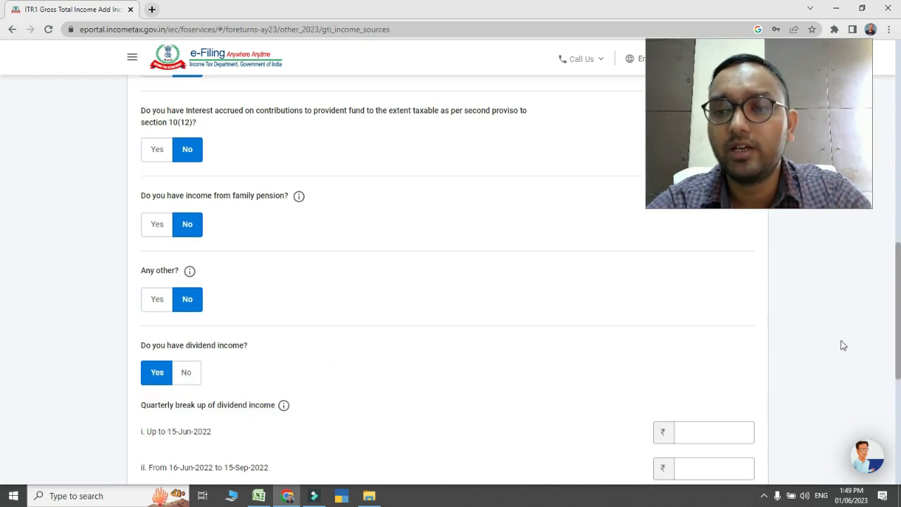
scroll(2, 297, "down", 3)
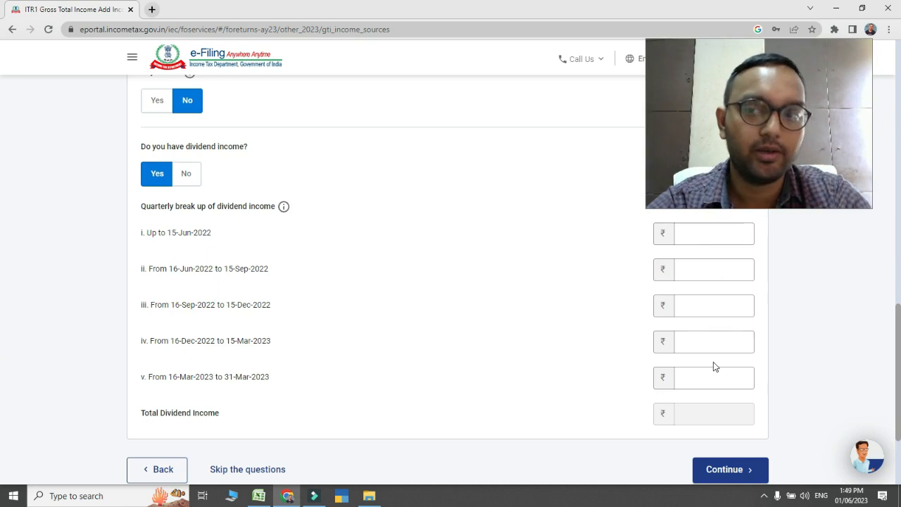
scroll(2, 394, "up", 2)
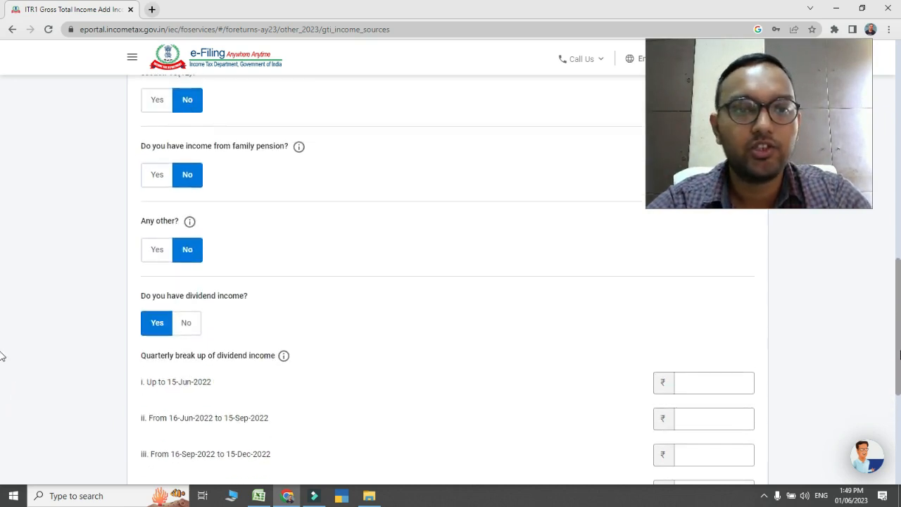
left_click(148, 252)
left_click(177, 288)
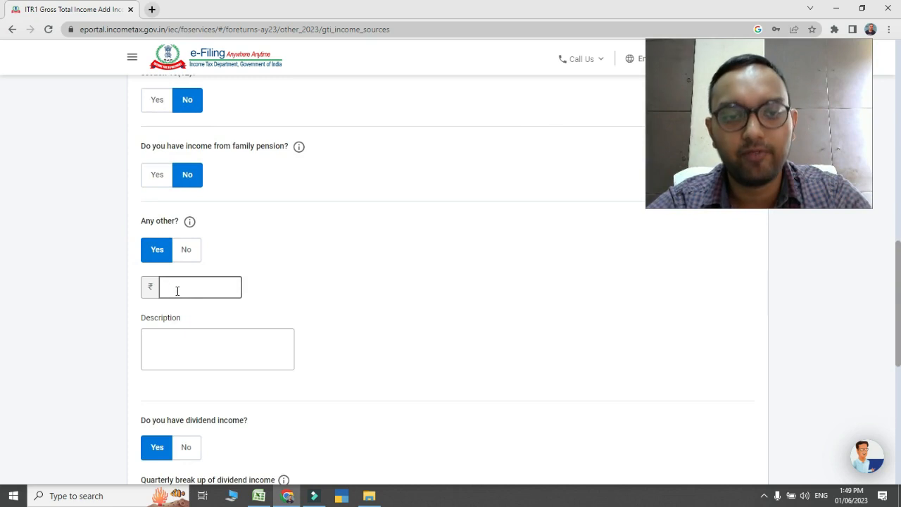
left_click(200, 345)
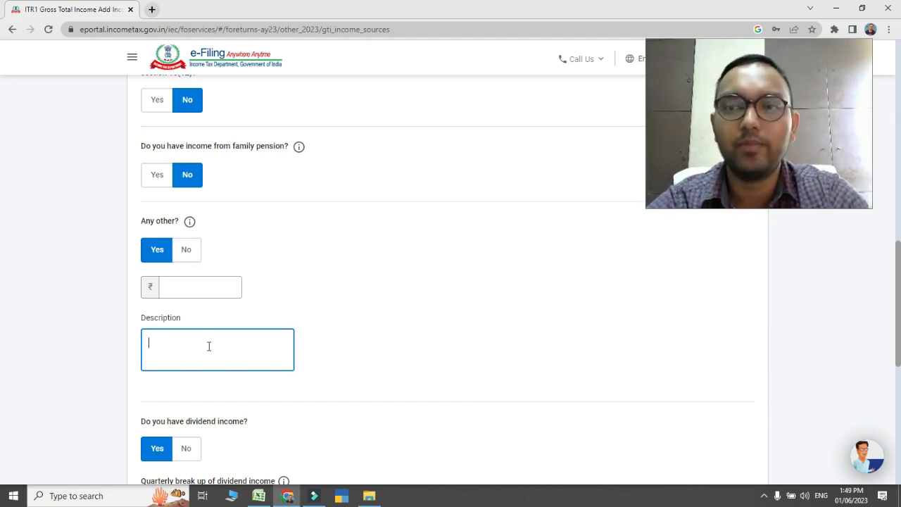
left_click(188, 250)
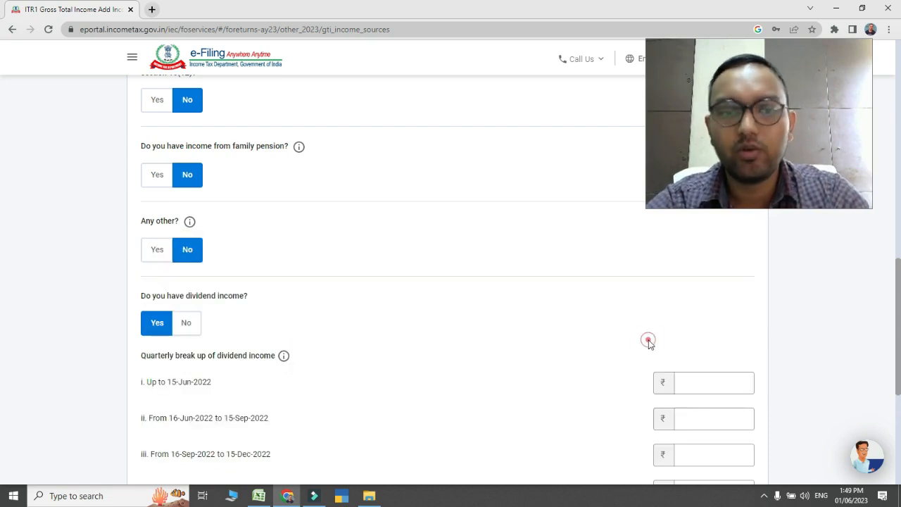
left_click(192, 329)
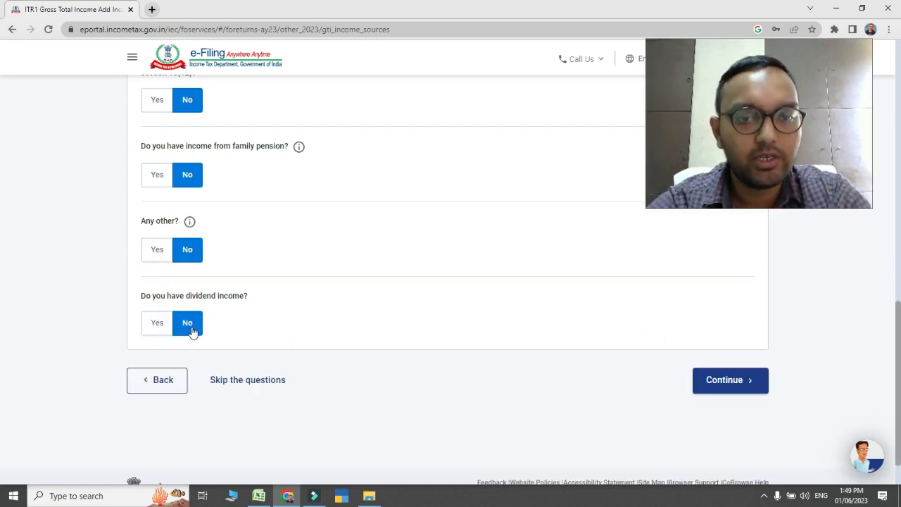
Submit the income from other sources and open a new exempt income entry
left_click(735, 385)
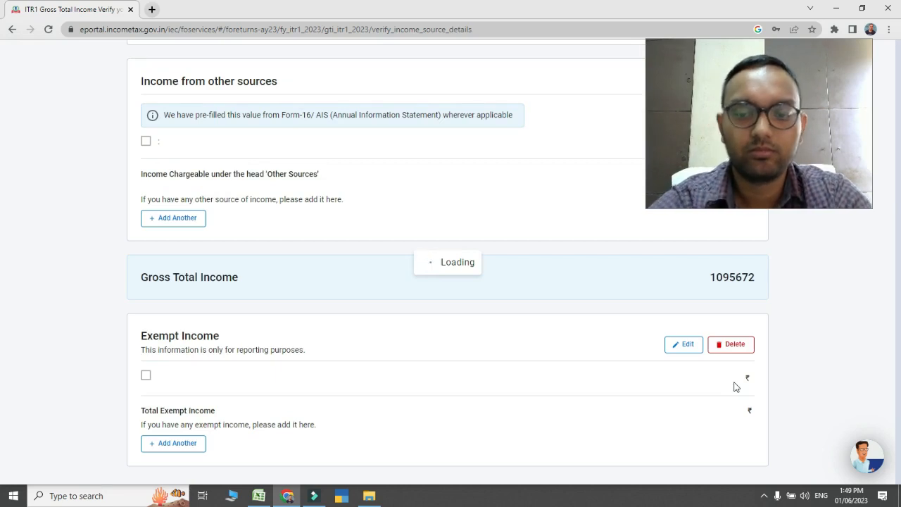
left_click_drag(900, 163, 897, 427)
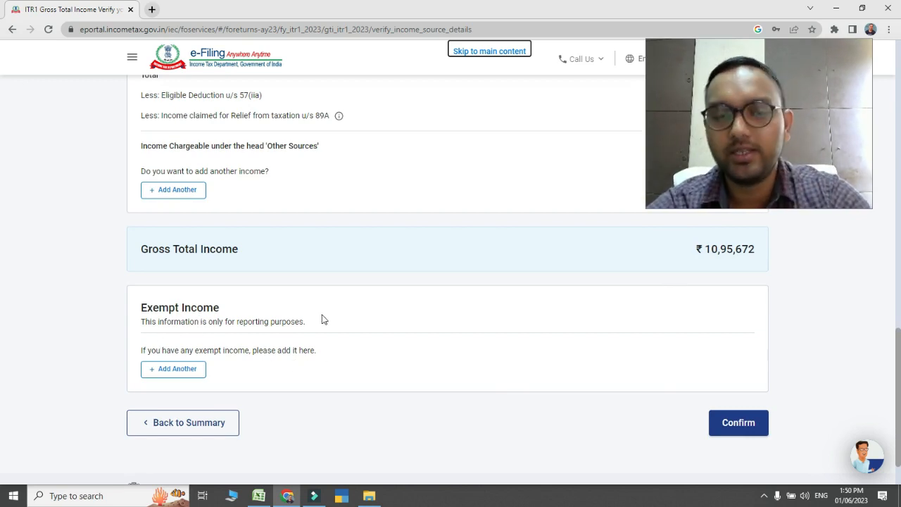
left_click(183, 375)
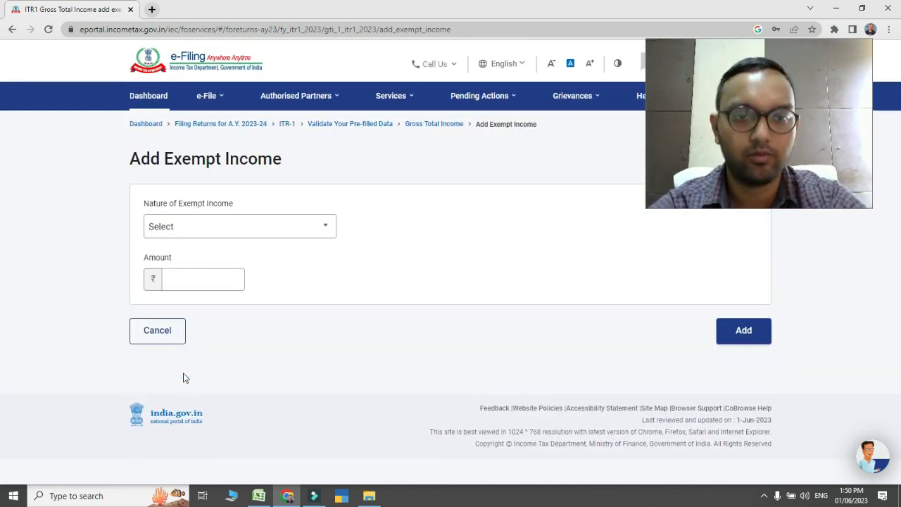
Add exempt income of the nature Agriculture Income (less than equal to Rs.5000) with an amount of 4,000
left_click(284, 236)
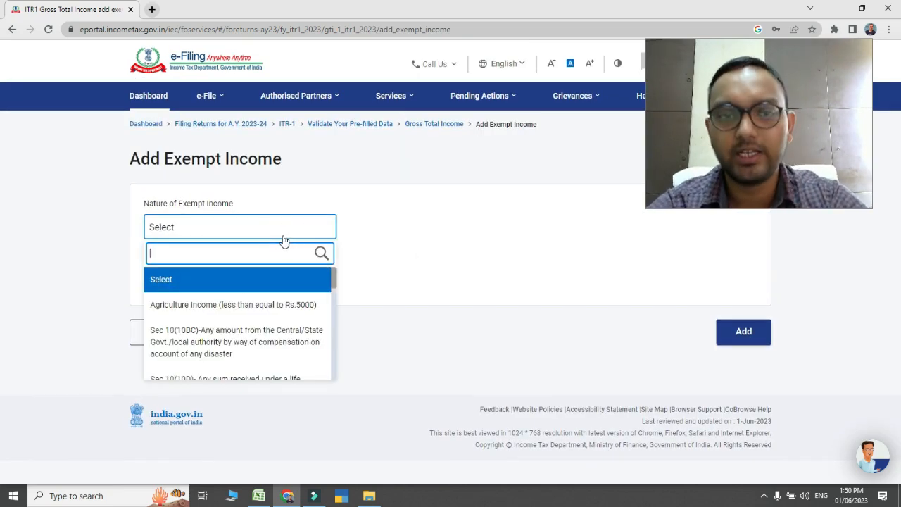
scroll(337, 308, "down", 2)
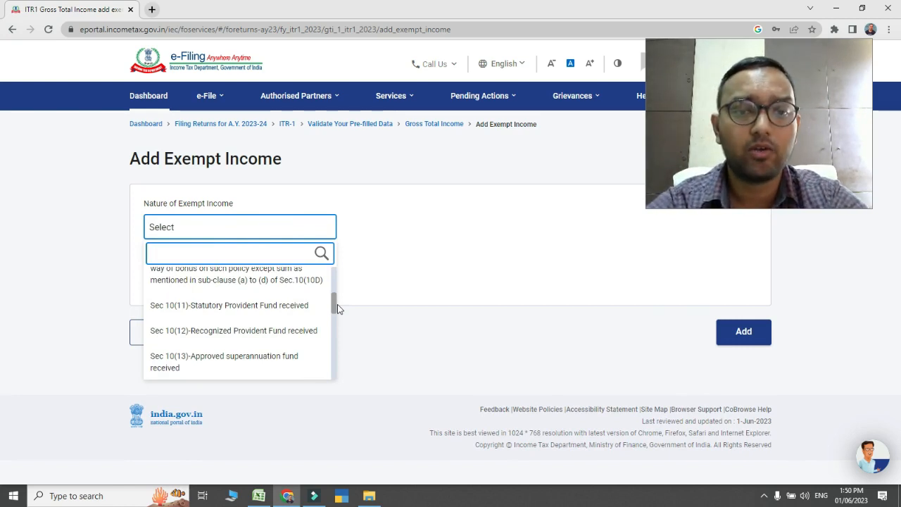
left_click(337, 307)
left_click(306, 236)
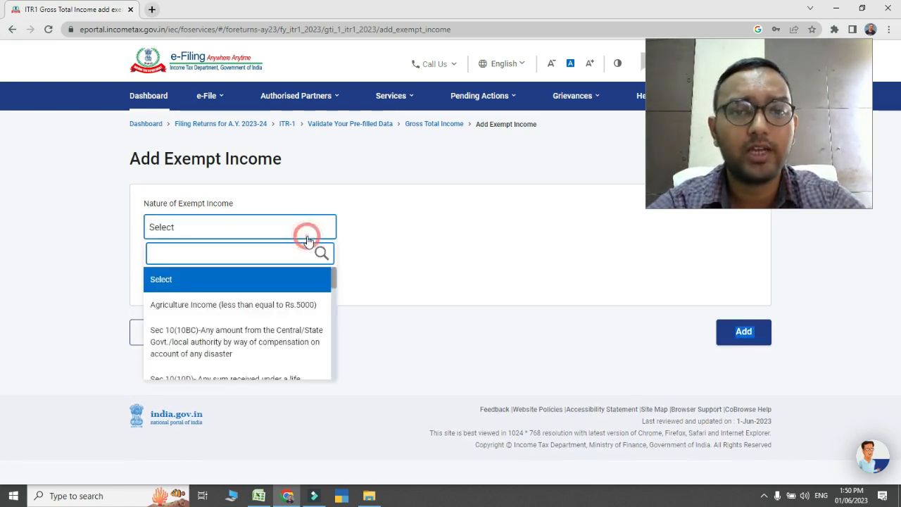
left_click_drag(335, 280, 334, 342)
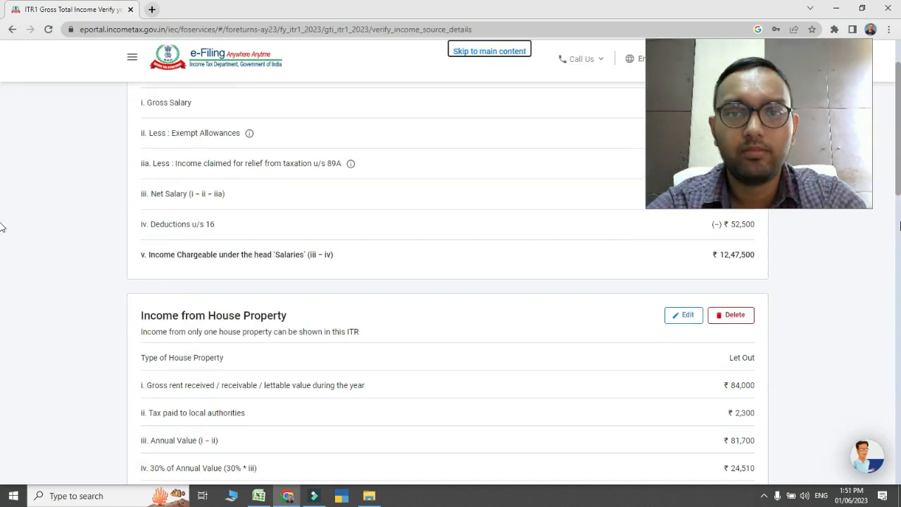
scroll(4, 227, "down", 10)
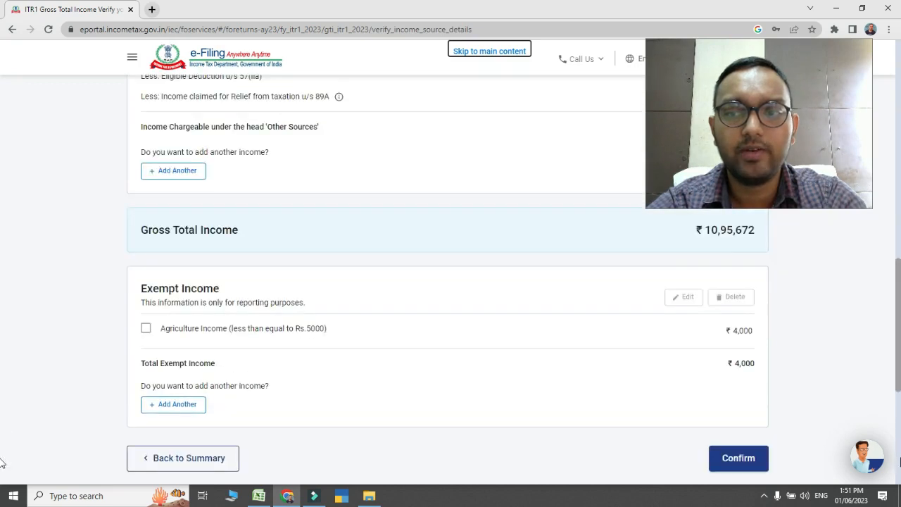
scroll(2, 462, "down", 2)
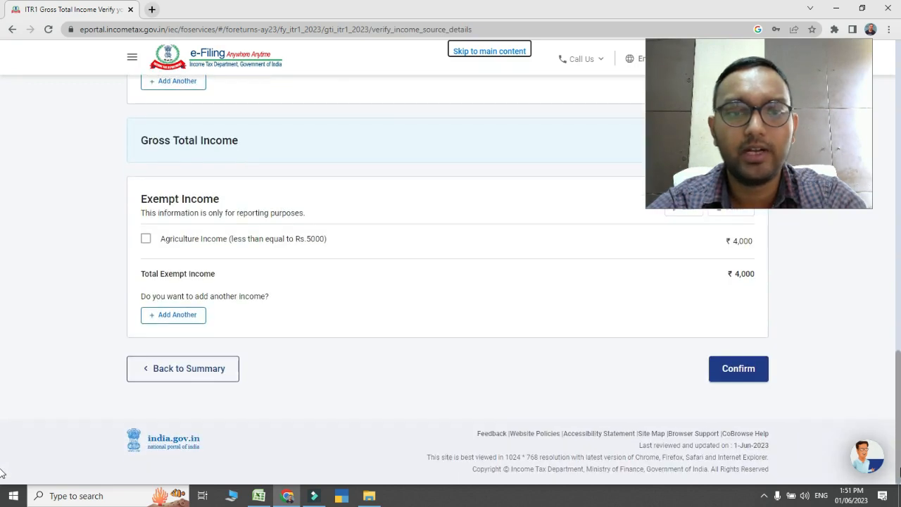
Confirm the gross total income schedule and open the Total Deductions section of the return
left_click(731, 377)
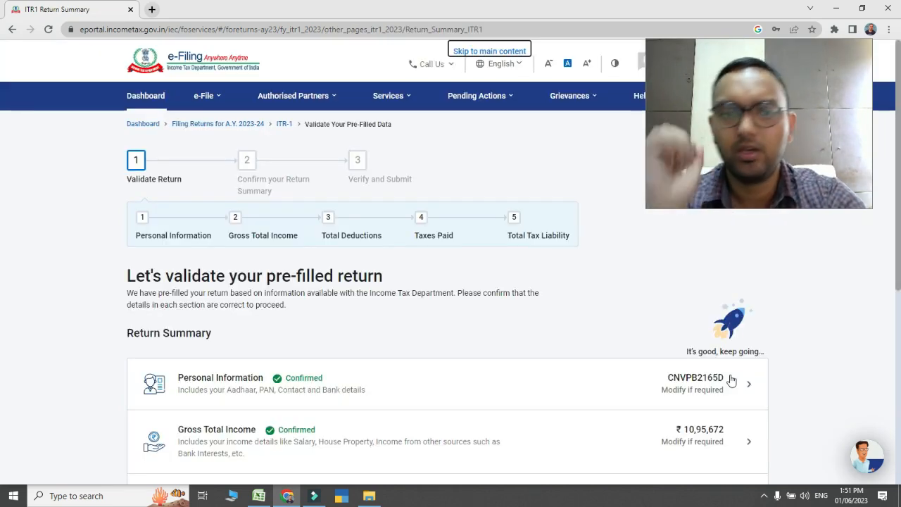
scroll(730, 380, "down", 5)
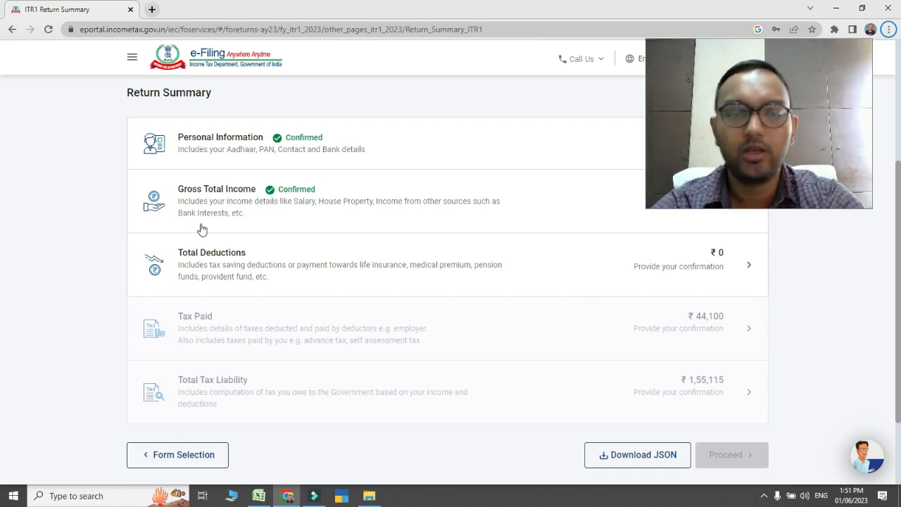
left_click(218, 276)
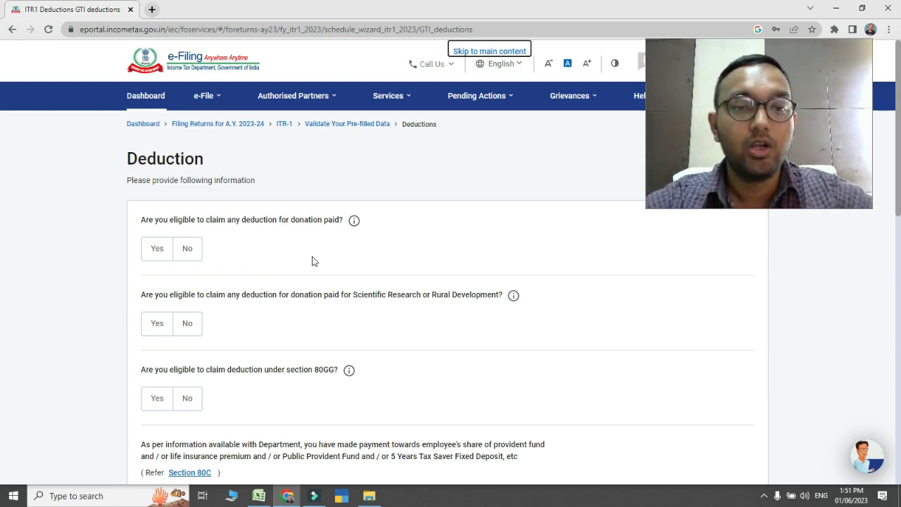
Answer No to the deductions for donation paid, donation for Scientific Research or Rural Development, and section 80GG
left_click(156, 252)
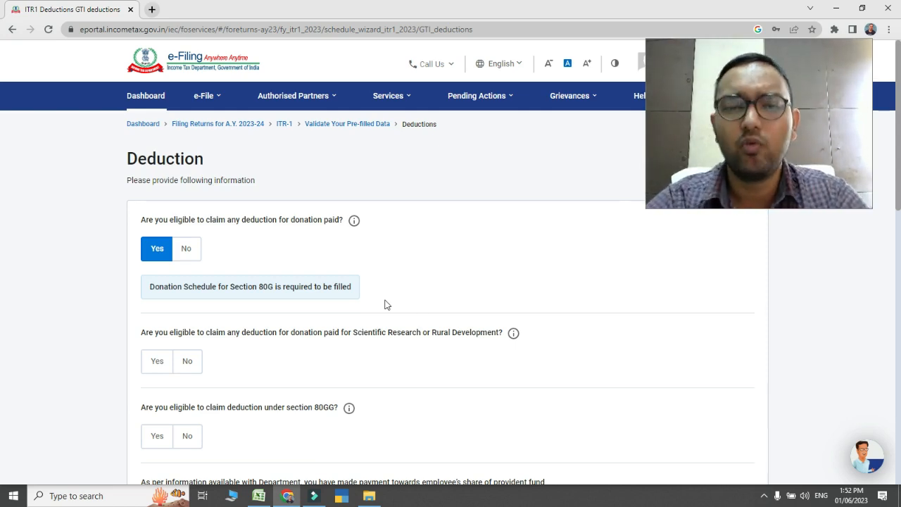
left_click(189, 251)
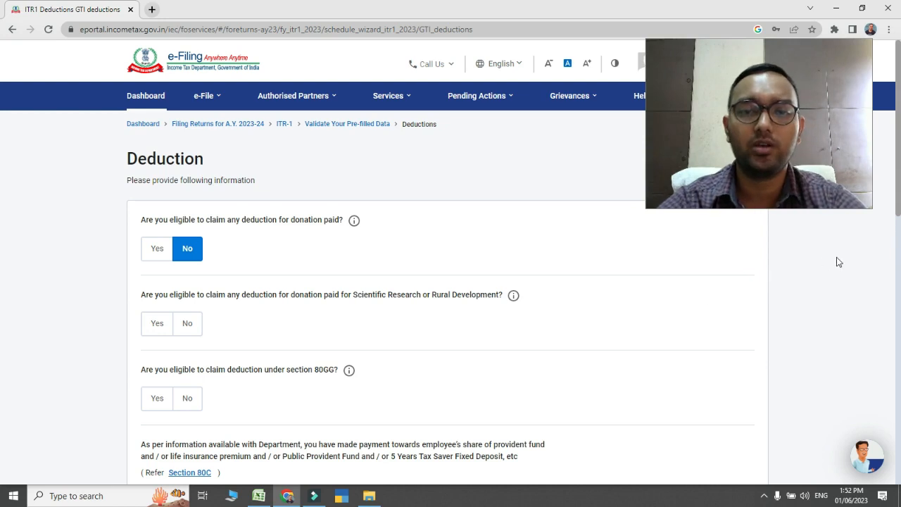
scroll(3, 197, "down", 2)
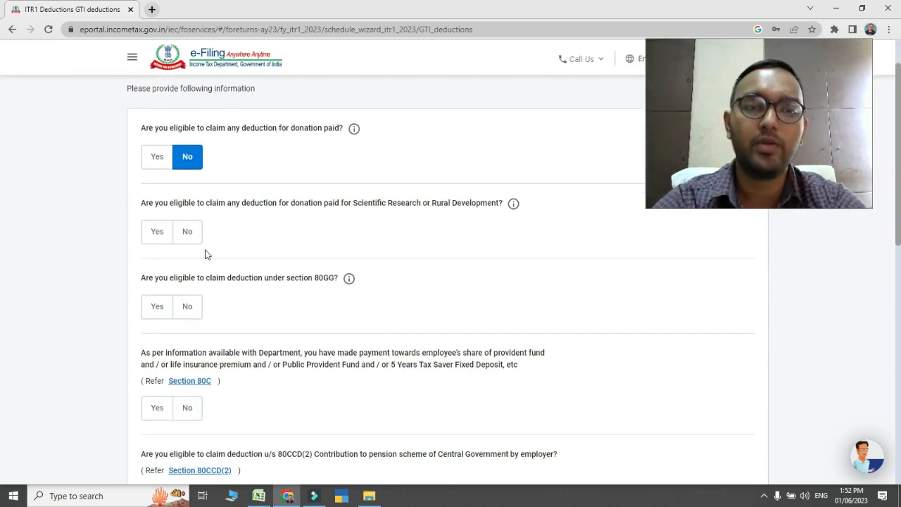
left_click(161, 245)
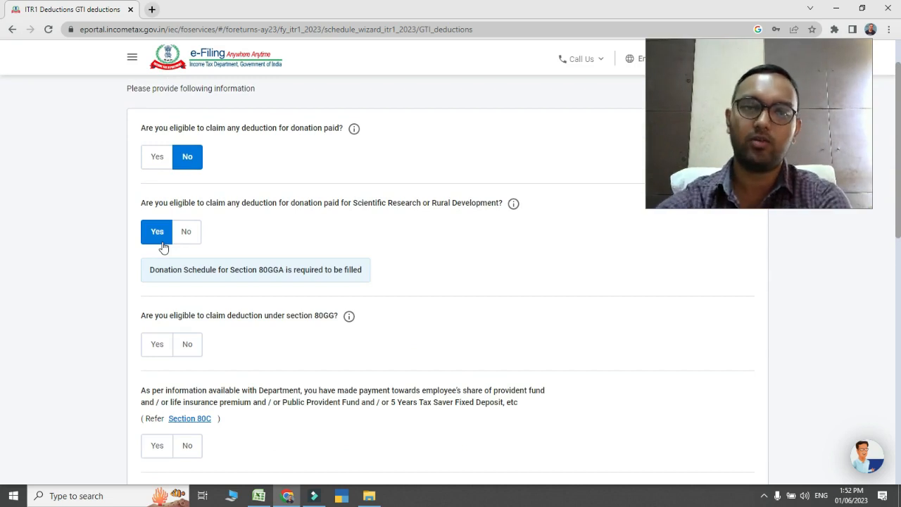
left_click(187, 243)
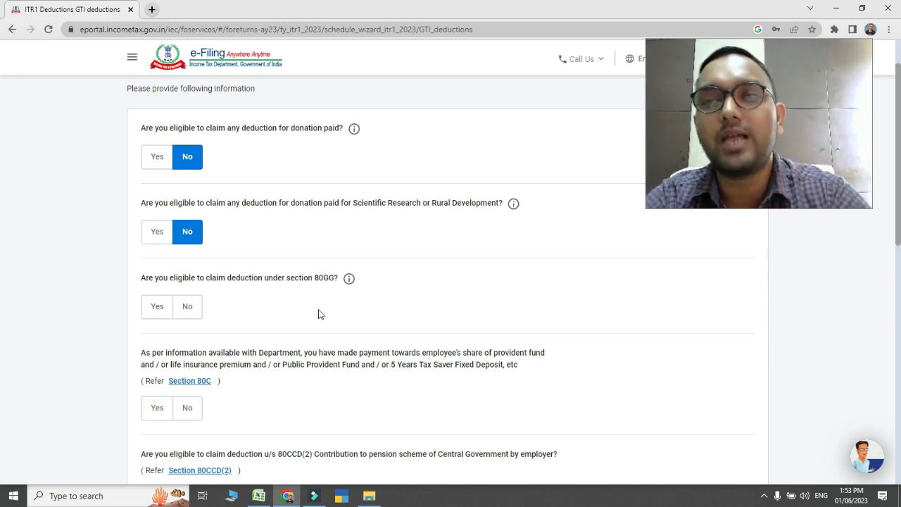
left_click(188, 306)
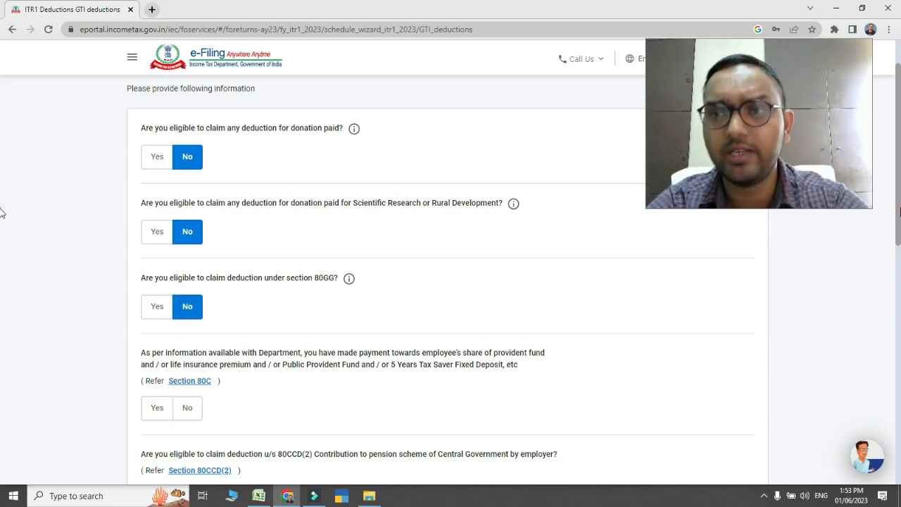
Answer Yes to the Section 80C deduction and claim an amount of 1,50,000
scroll(2, 233, "down", 2)
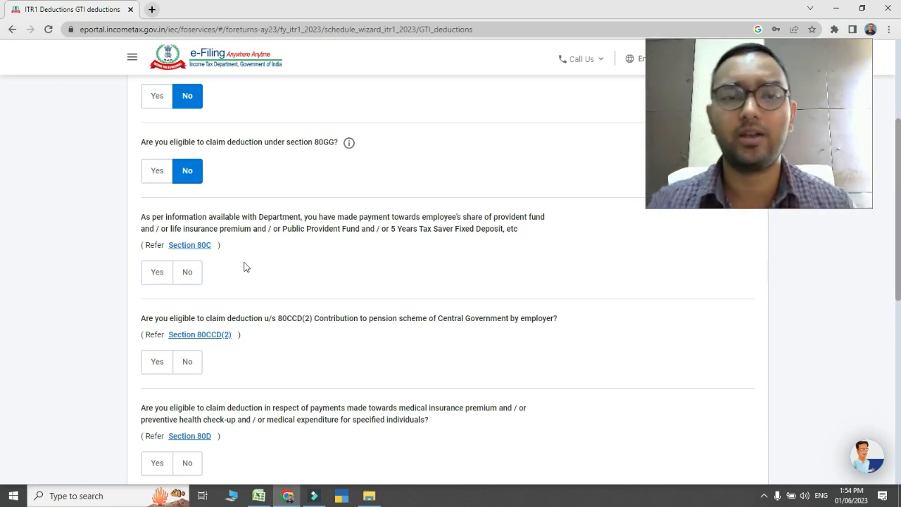
left_click(145, 278)
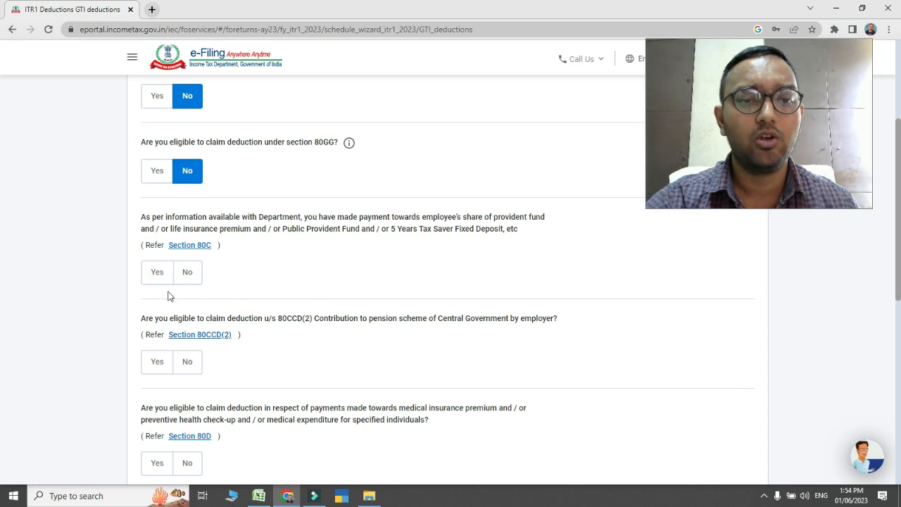
left_click(189, 330)
type("150000")
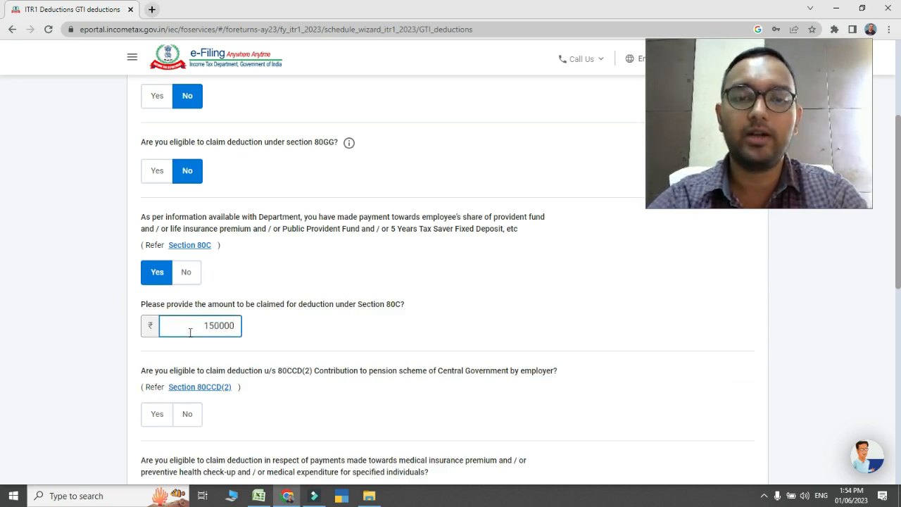
left_click(318, 326)
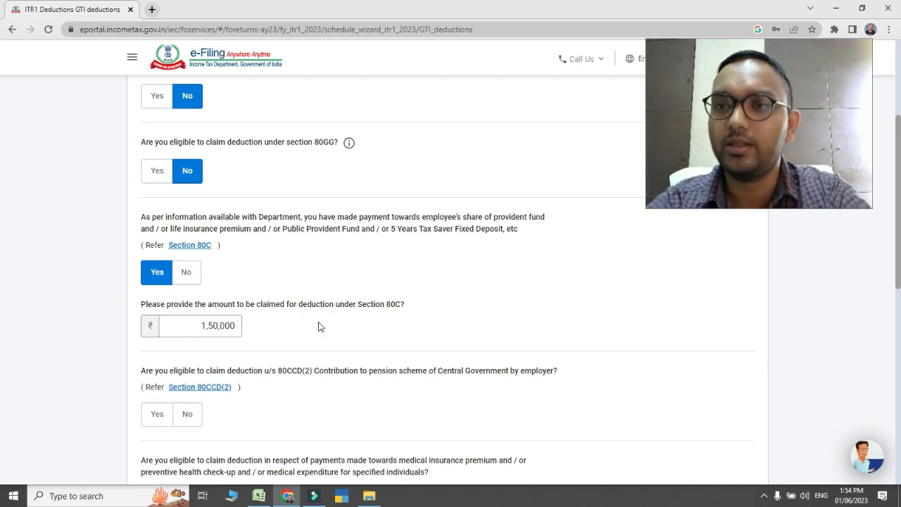
Decline the Section 80CCD(2) employer pension deduction and claim the Section 80D medical insurance deduction
scroll(3, 236, "down", 1)
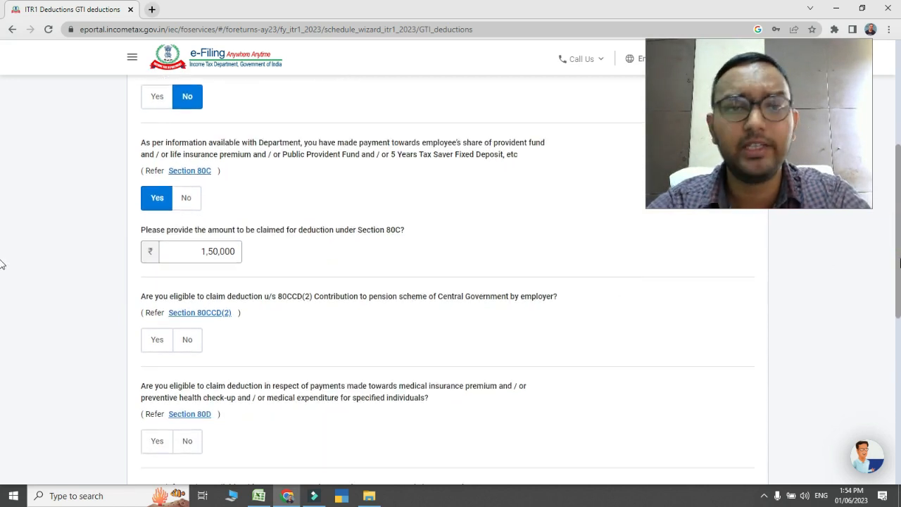
scroll(243, 210, "down", 2)
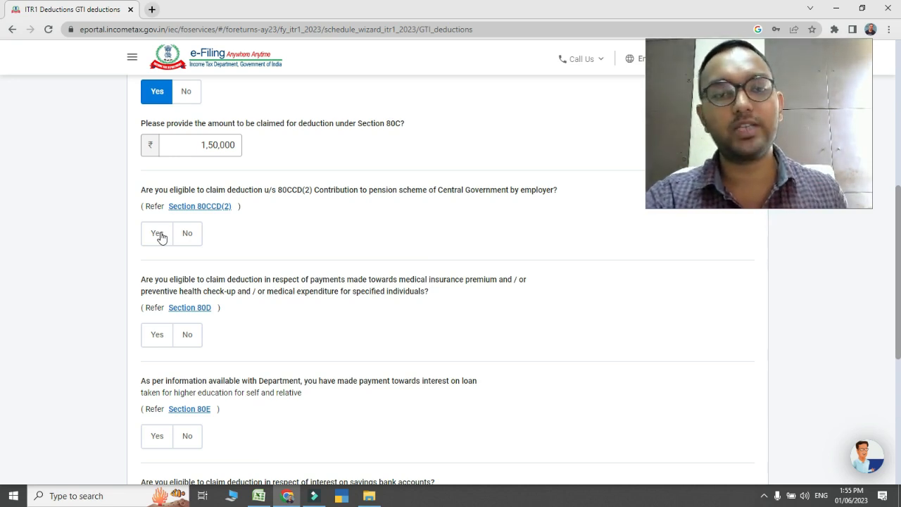
left_click(187, 233)
scroll(292, 203, "down", 2)
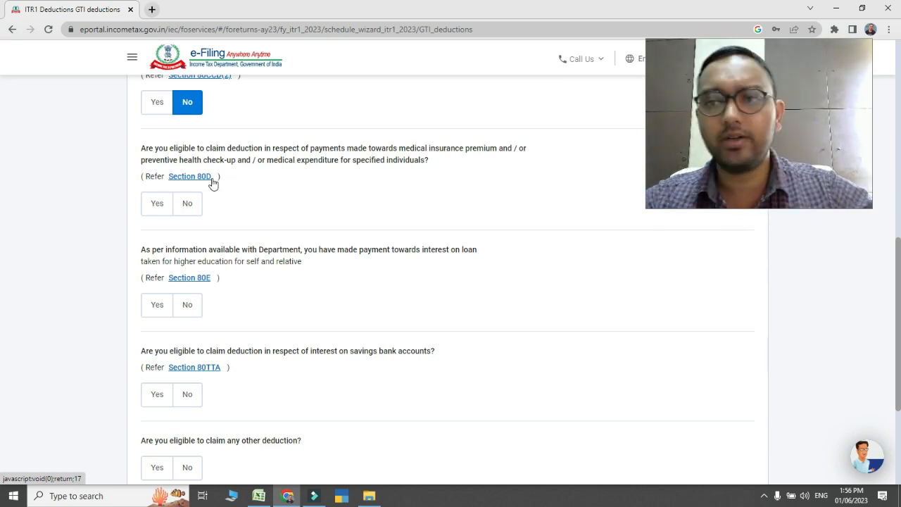
left_click(157, 204)
scroll(154, 211, "down", 2)
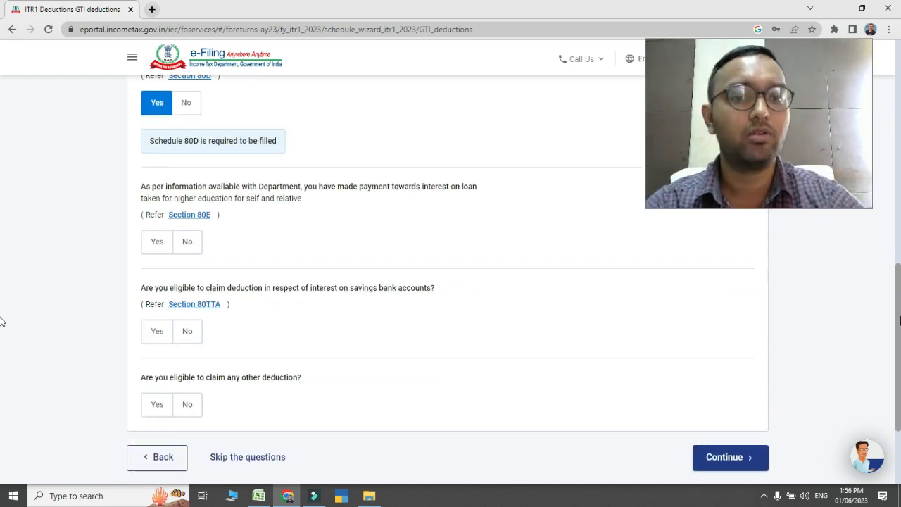
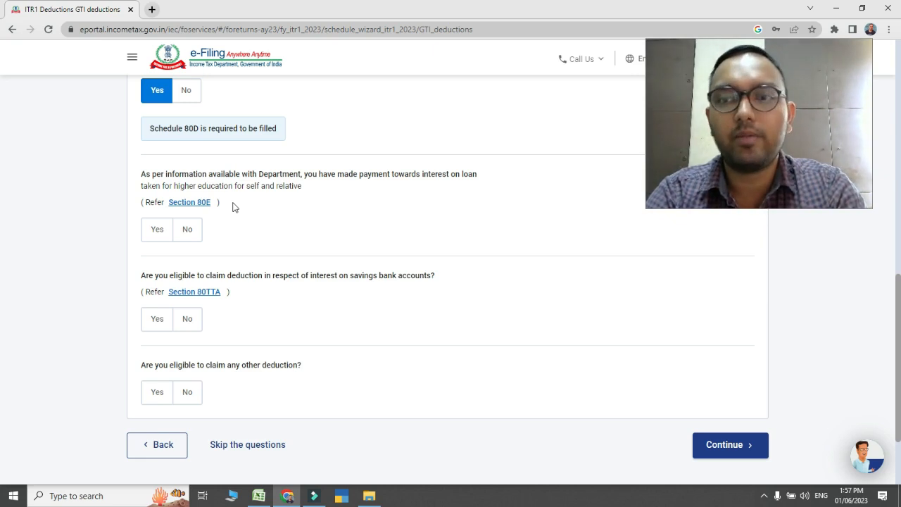
Decline the Section 80E education loan interest deduction and claim the Section 80TTA deduction for savings bank interest
left_click(189, 227)
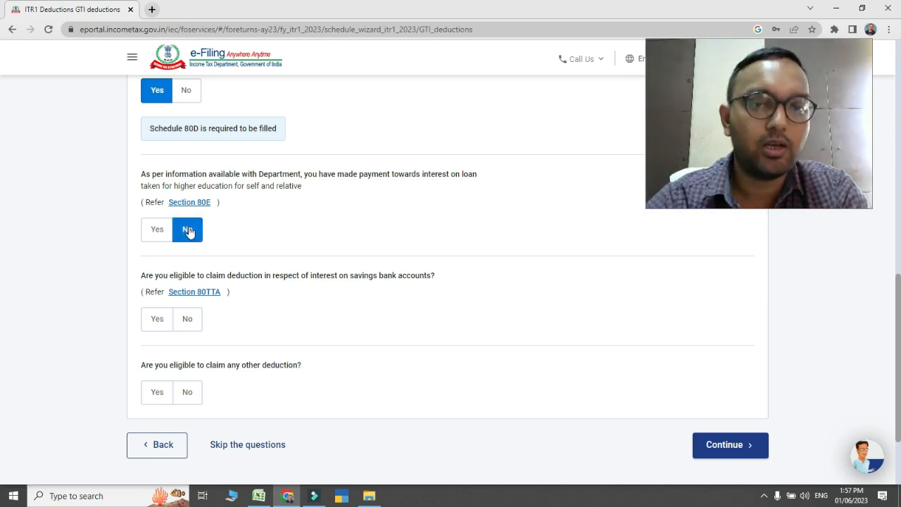
scroll(2, 303, "down", 1)
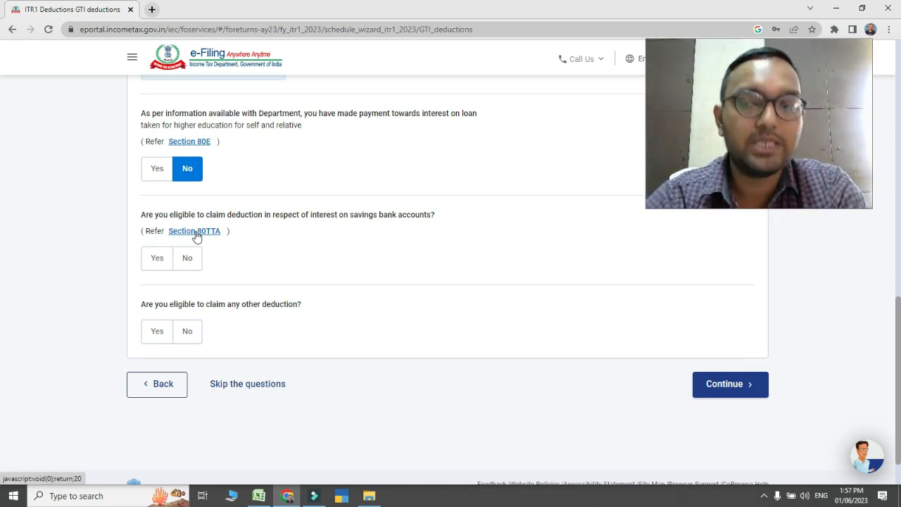
left_click(159, 259)
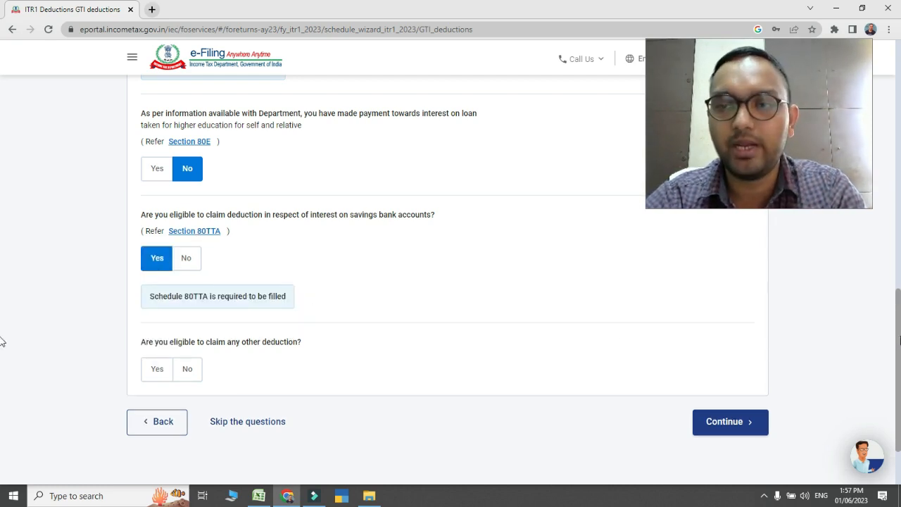
Review the list of other deduction types, answer No to claiming any other deduction, and continue to the deductions verification page
scroll(899, 342, "down", 2)
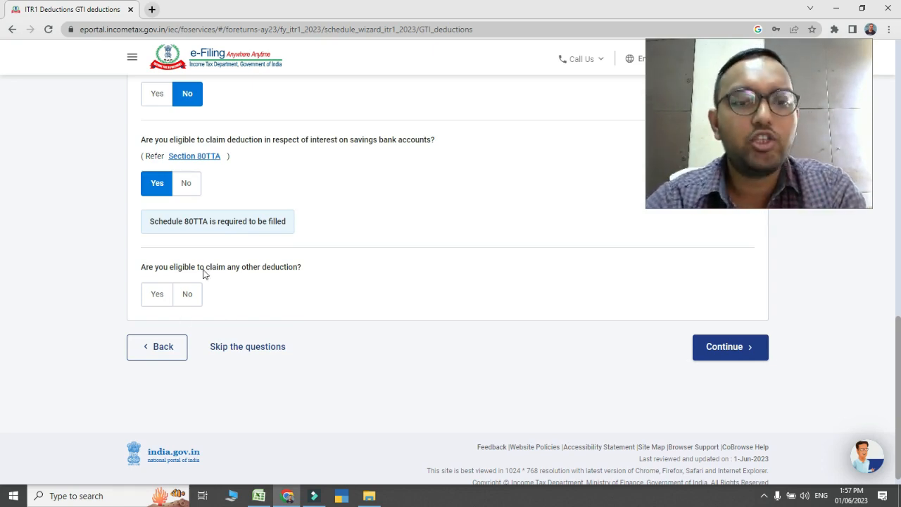
left_click(158, 304)
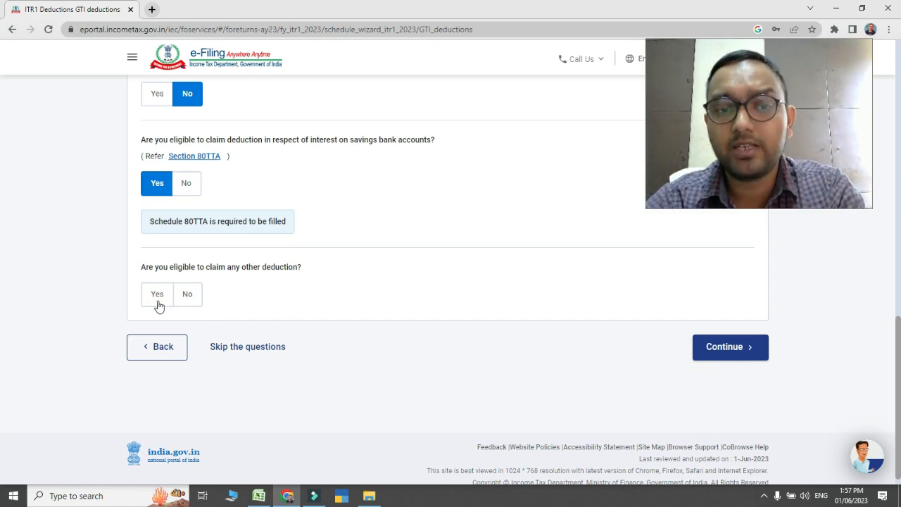
scroll(2, 307, "down", 3)
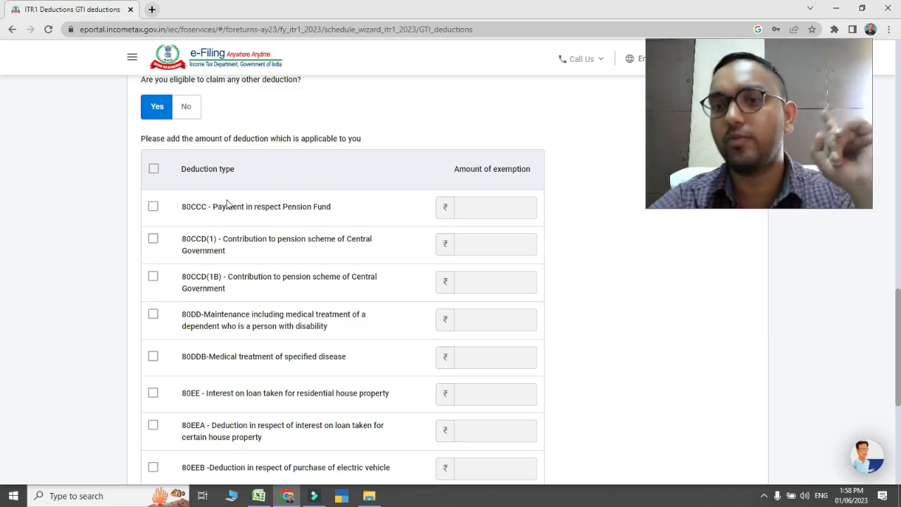
scroll(2, 354, "down", 1)
scroll(2, 354, "down", 1)
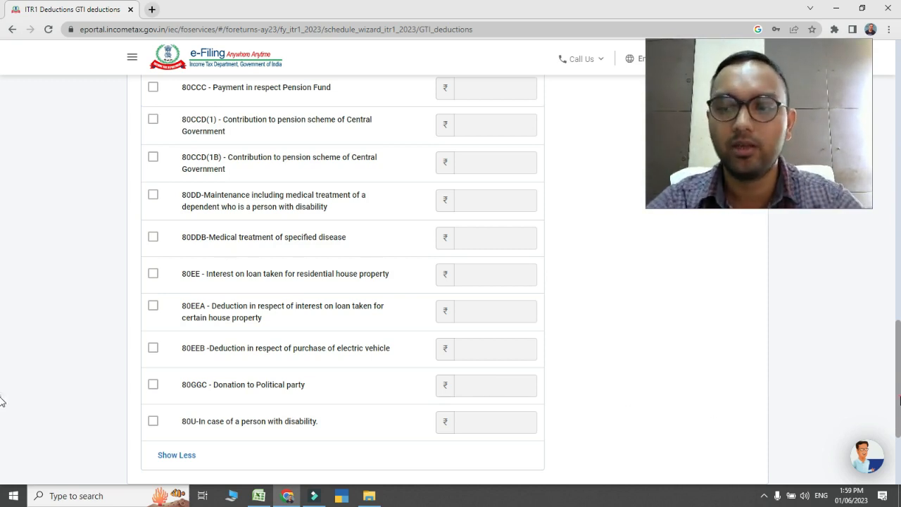
scroll(2, 366, "up", 4)
left_click(189, 243)
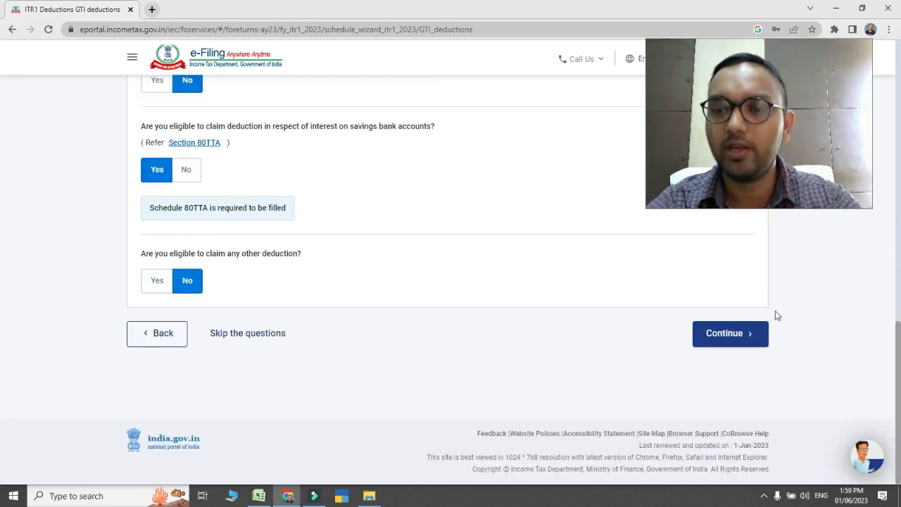
left_click(724, 335)
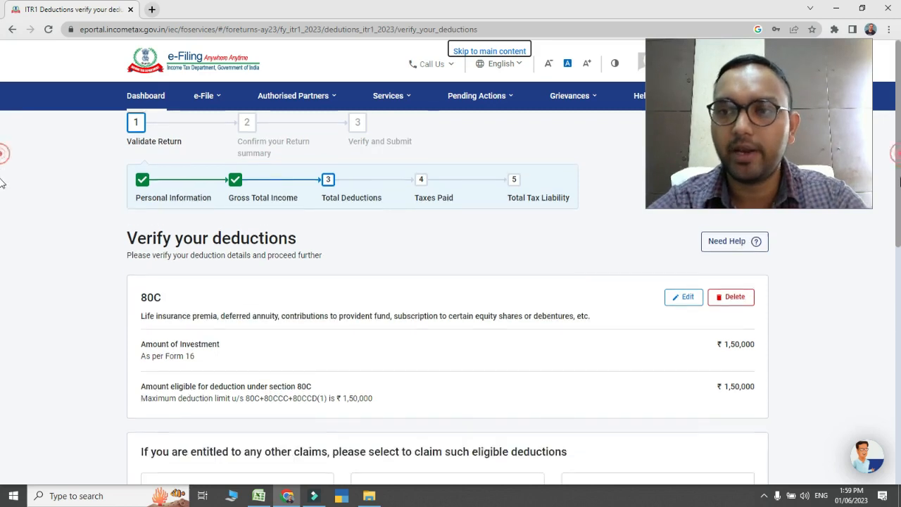
Check the 80C entry among the claimed deductions and start adding the 80D health insurance premia deduction
scroll(3, 241, "down", 3)
scroll(3, 243, "up", 2)
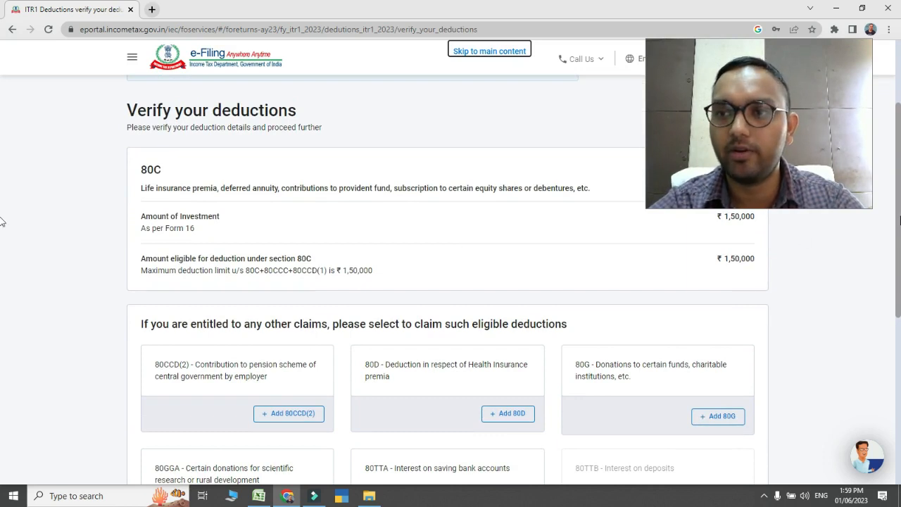
scroll(2, 222, "down", 2)
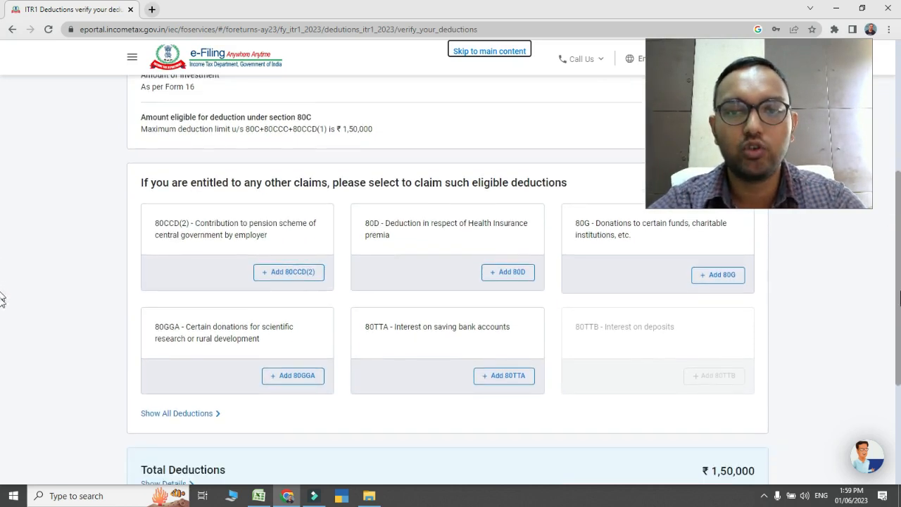
scroll(2, 295, "up", 1)
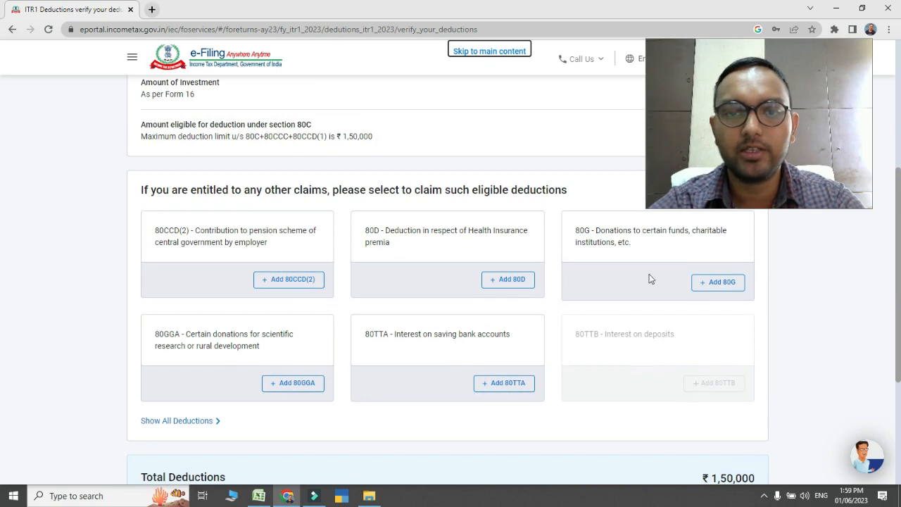
left_click(504, 285)
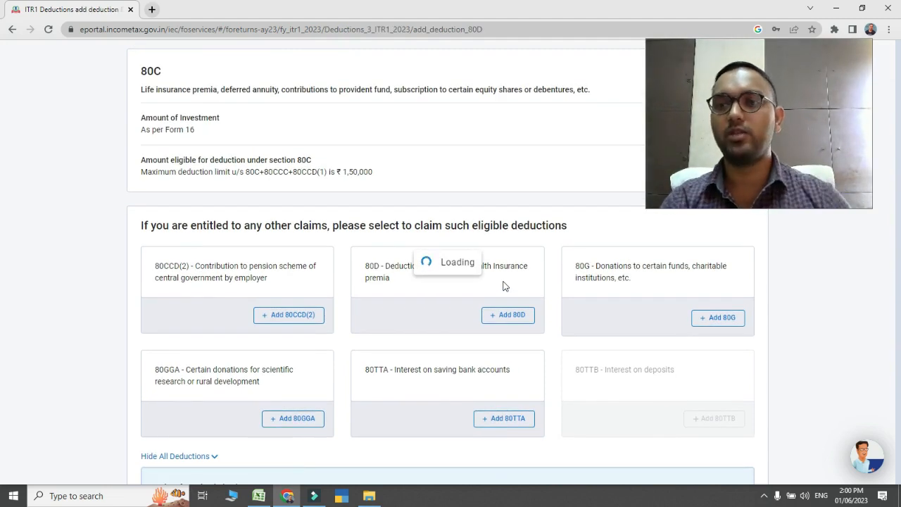
Answer No to the 80D senior citizen question for self and family, leaving the Health Insurance and Preventive Health Checkup amounts blank
left_click(228, 176)
left_click(228, 176)
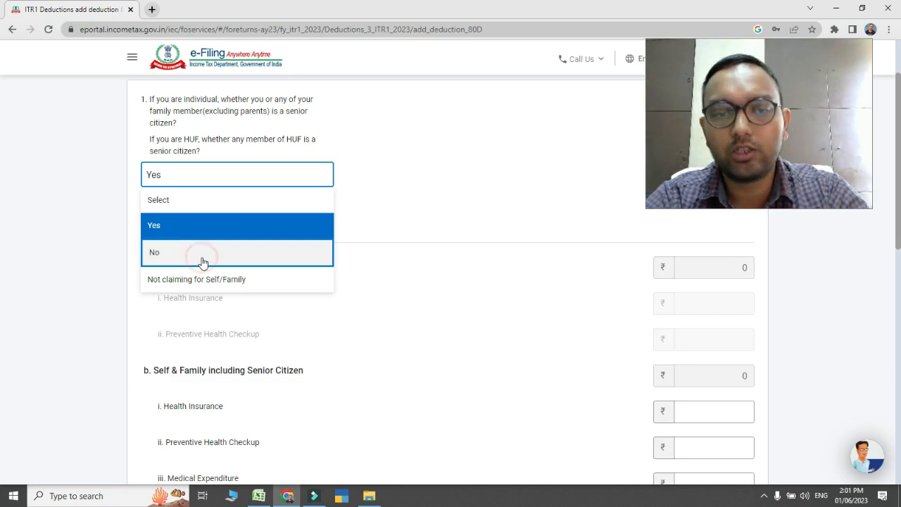
left_click(202, 262)
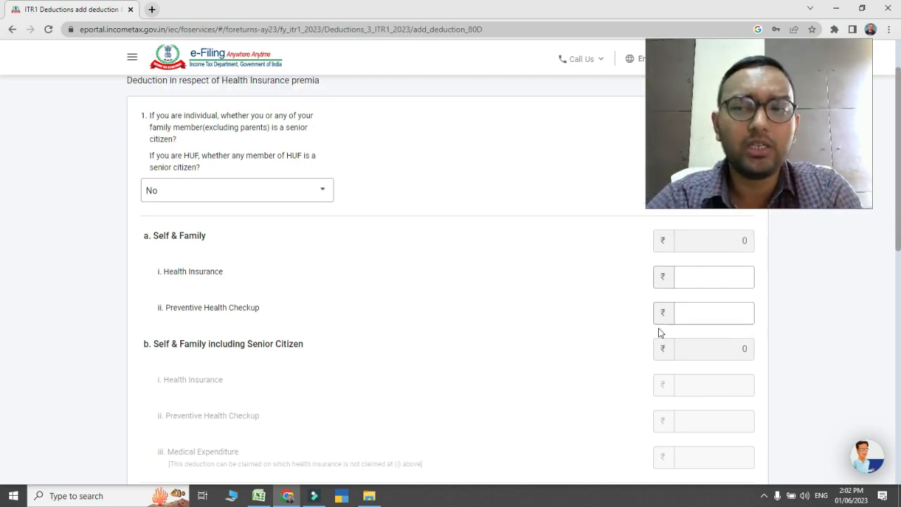
left_click(719, 274)
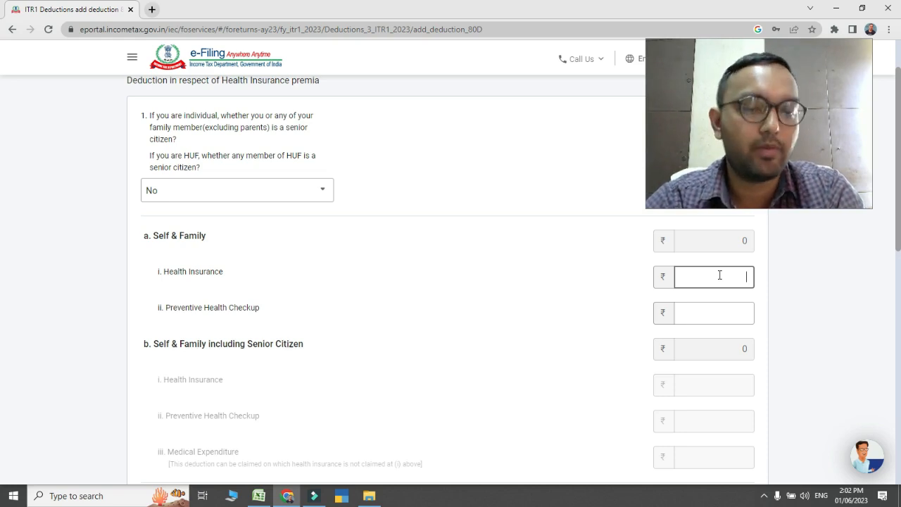
left_click(728, 316)
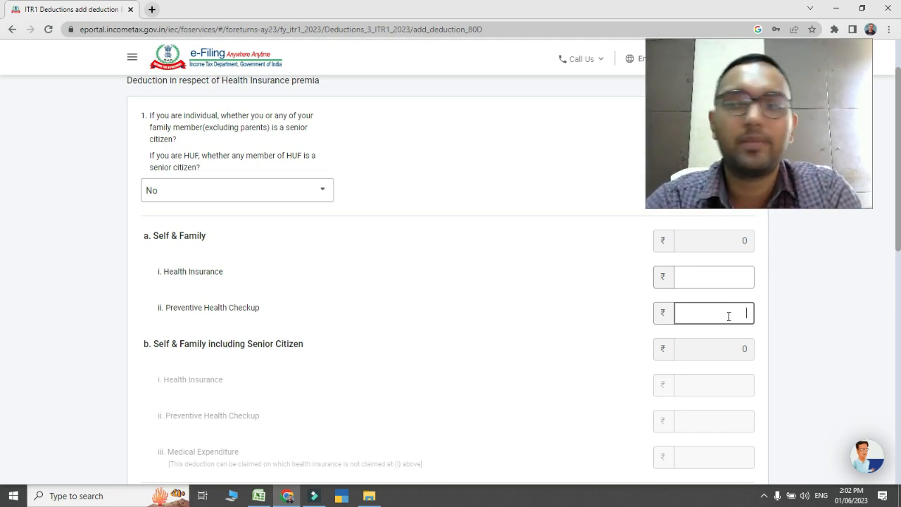
left_click(288, 200)
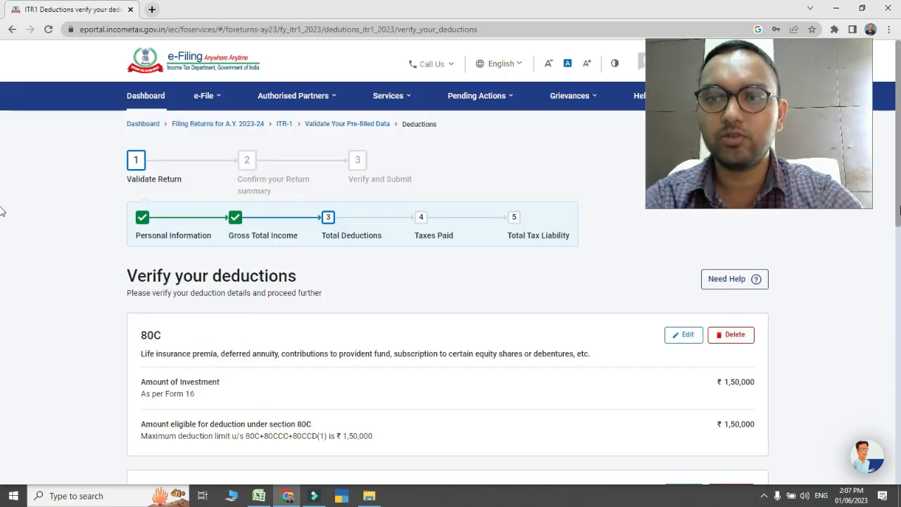
Add the 80TTA deduction with 10,000 as interest on saving bank accounts
scroll(2, 212, "down", 5)
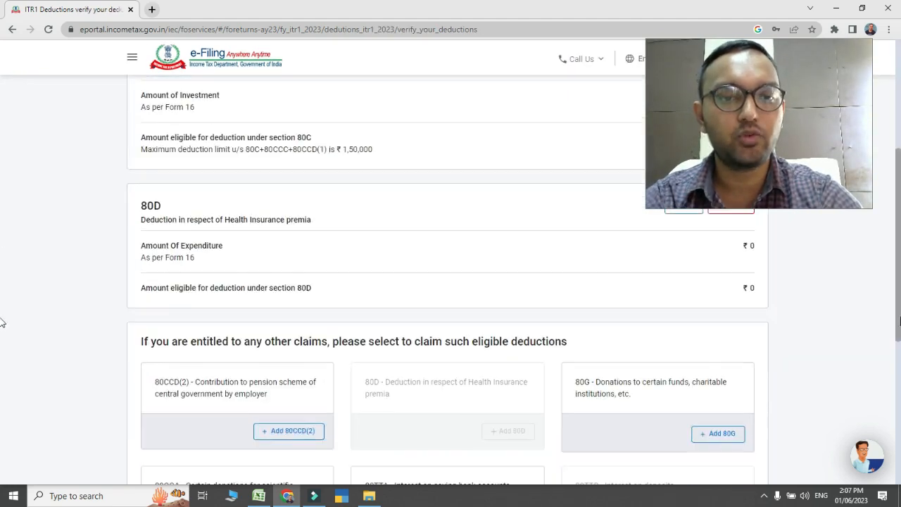
scroll(2, 394, "down", 2)
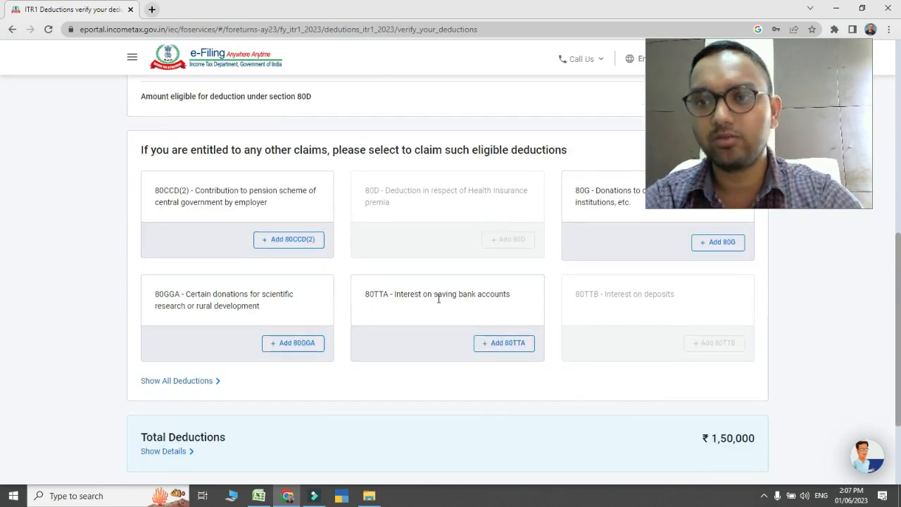
left_click(501, 348)
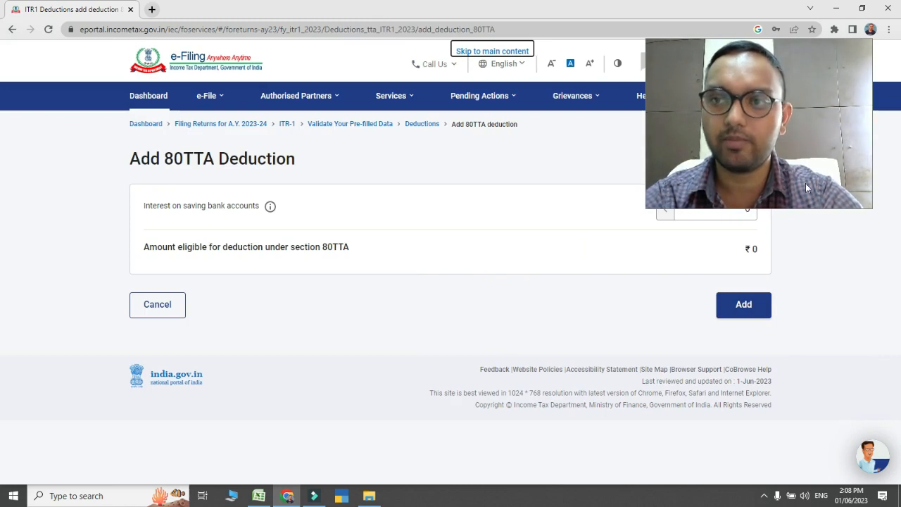
left_click_drag(783, 124, 790, 105)
left_click(729, 212)
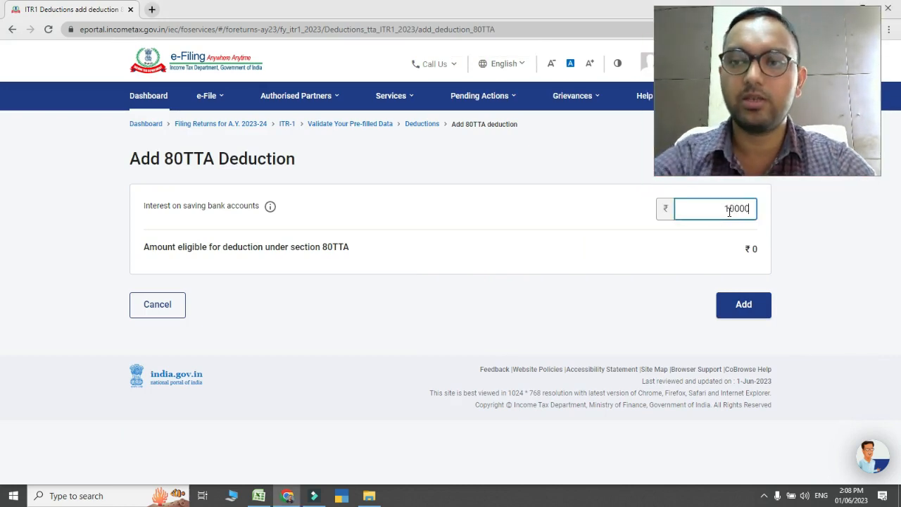
left_click(828, 262)
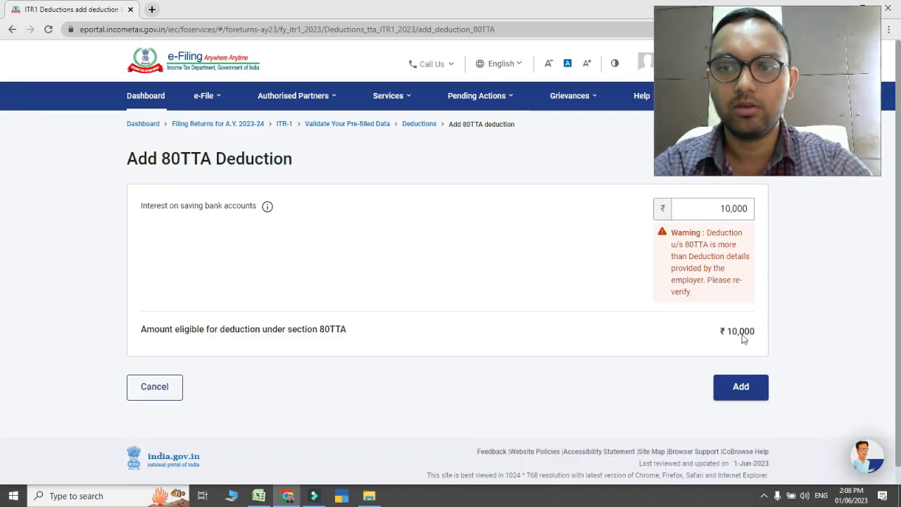
left_click(740, 388)
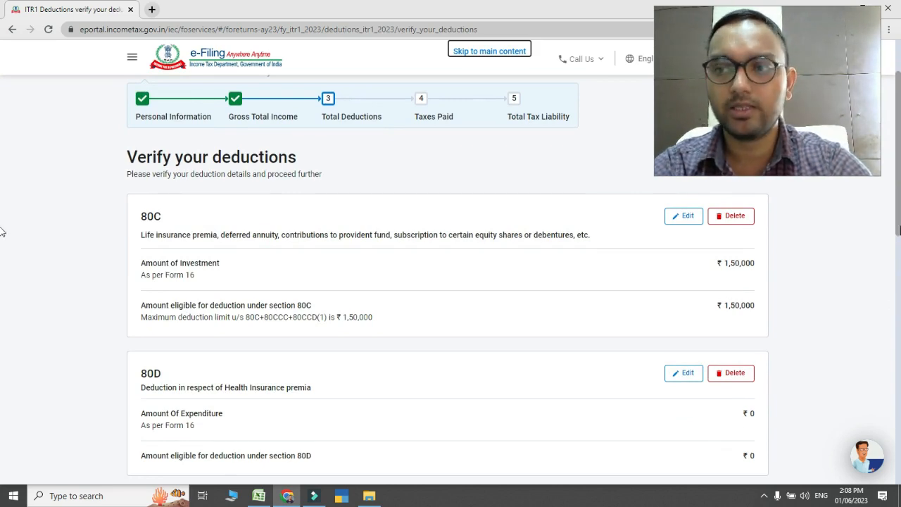
Review and confirm the total deductions, and open the Tax Paid section from the return summary
scroll(2, 233, "down", 3)
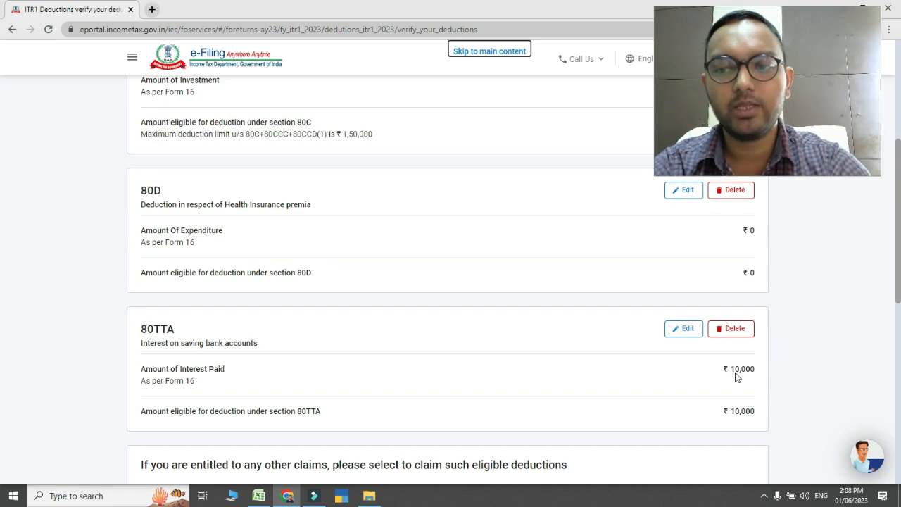
scroll(2, 288, "down", 7)
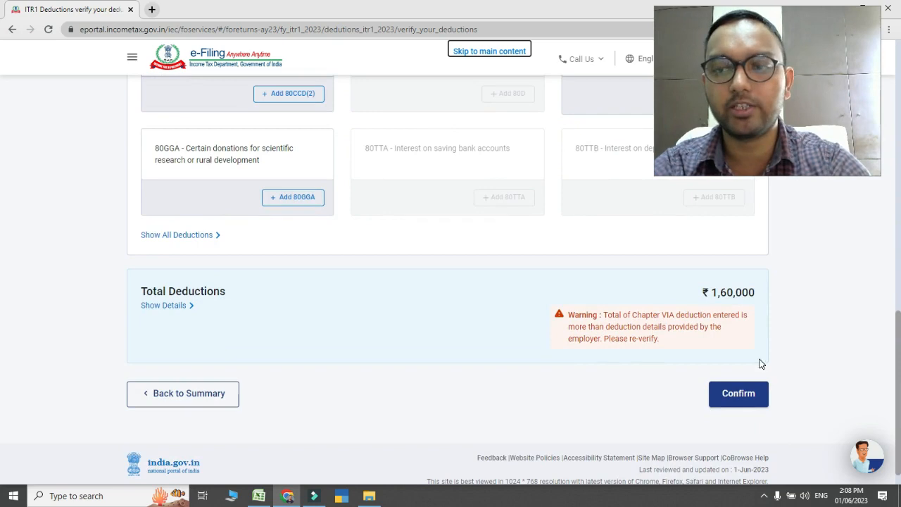
left_click(732, 395)
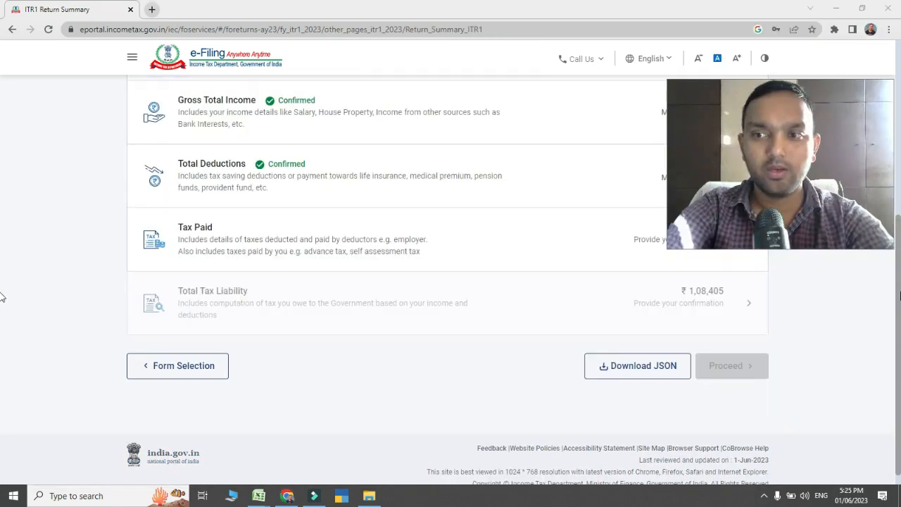
scroll(2, 297, "up", 1)
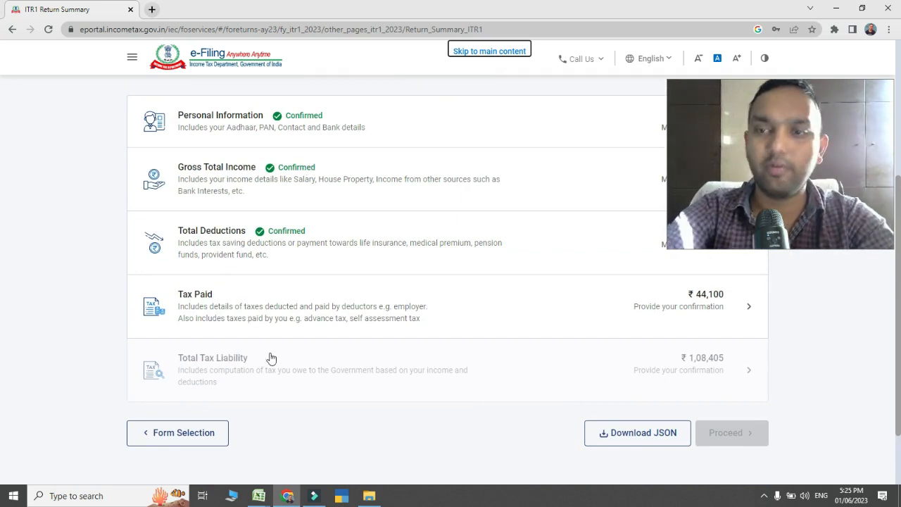
left_click(198, 296)
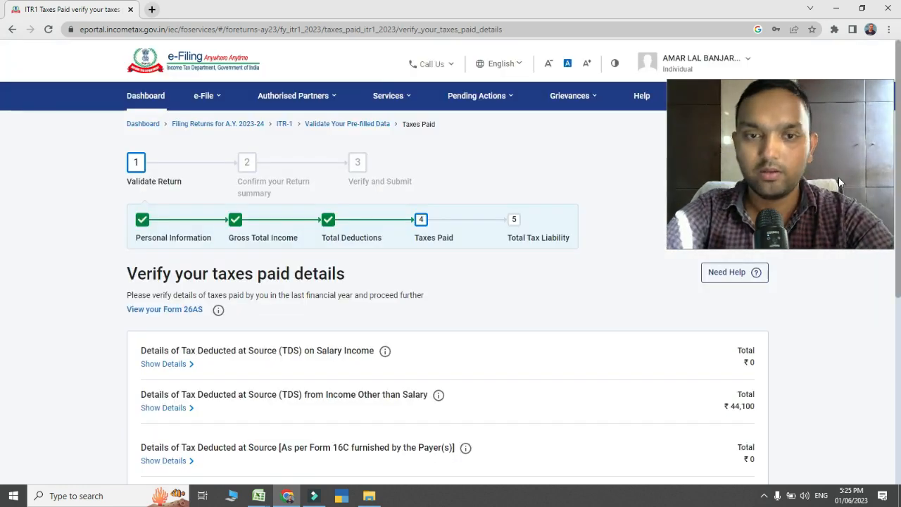
Examine the taxes paid details, from the TDS on Salary Income deductors to the advance tax and self-assessment payments
scroll(2, 244, "down", 2)
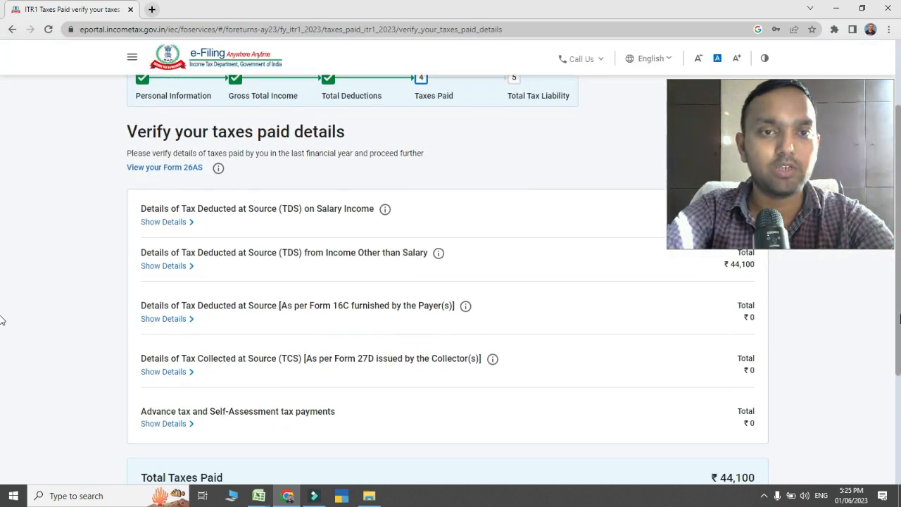
left_click_drag(822, 71, 815, 133)
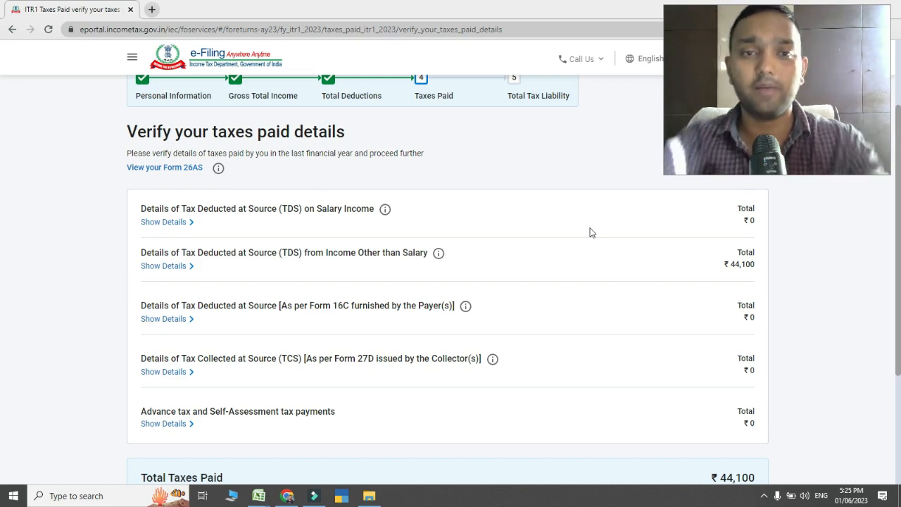
left_click(182, 227)
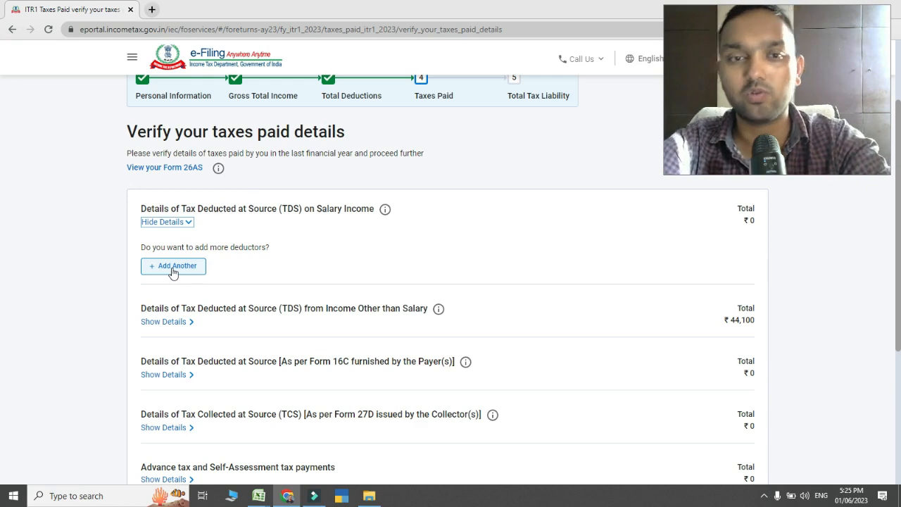
left_click(161, 223)
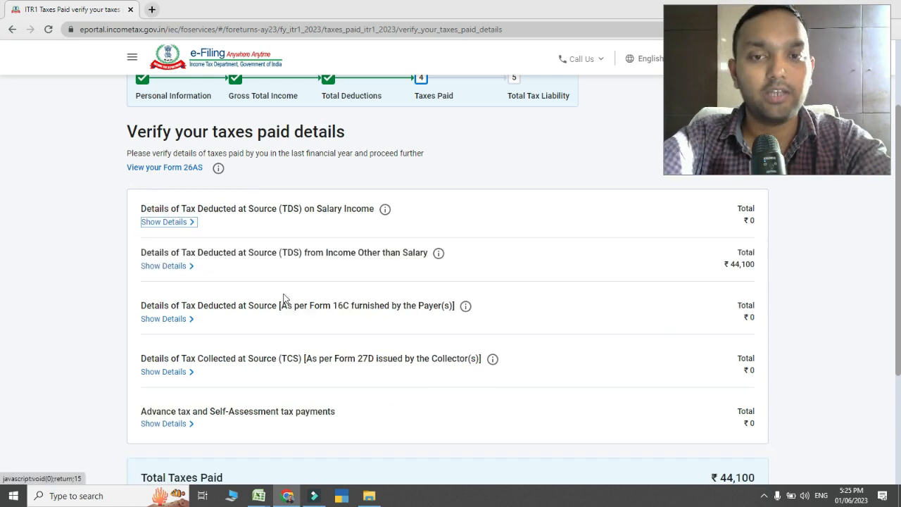
scroll(1, 254, "down", 1)
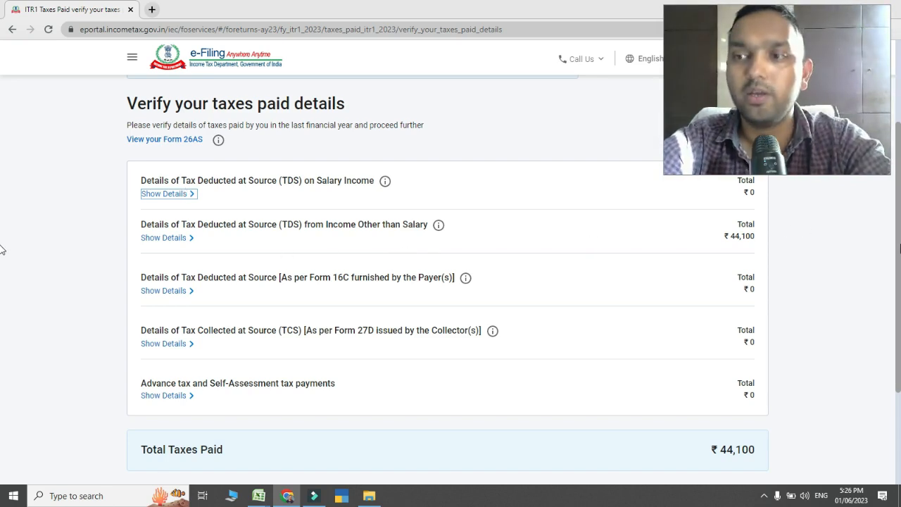
scroll(1, 252, "down", 3)
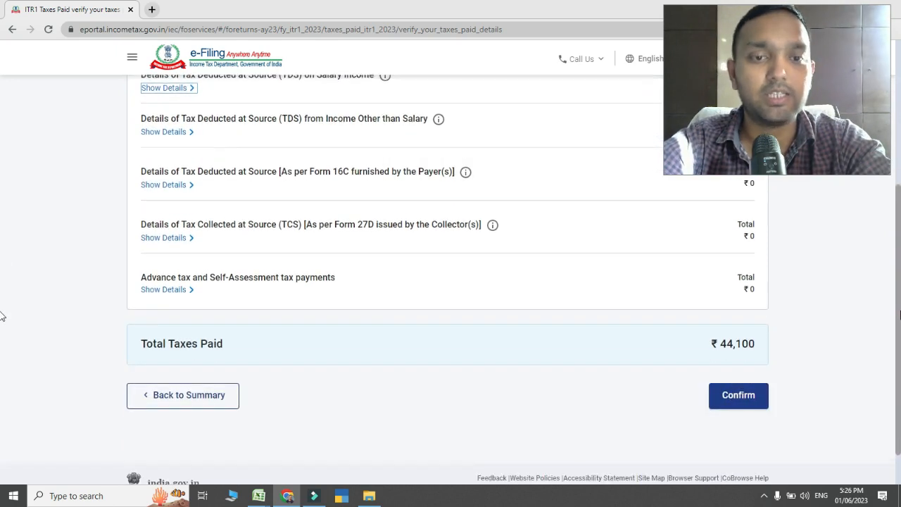
Check the advance tax and self-assessment tax payment details, and confirm the total taxes paid
left_click(164, 289)
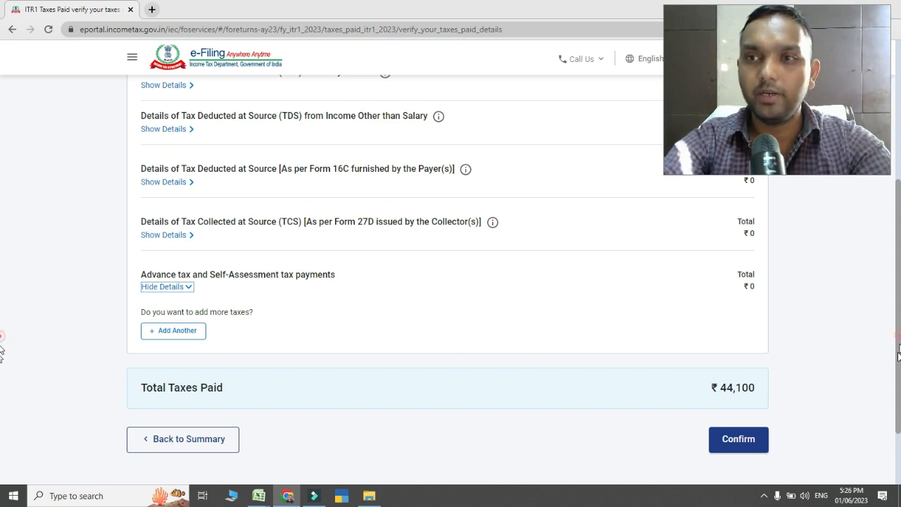
scroll(807, 363, "down", 1)
left_click(736, 384)
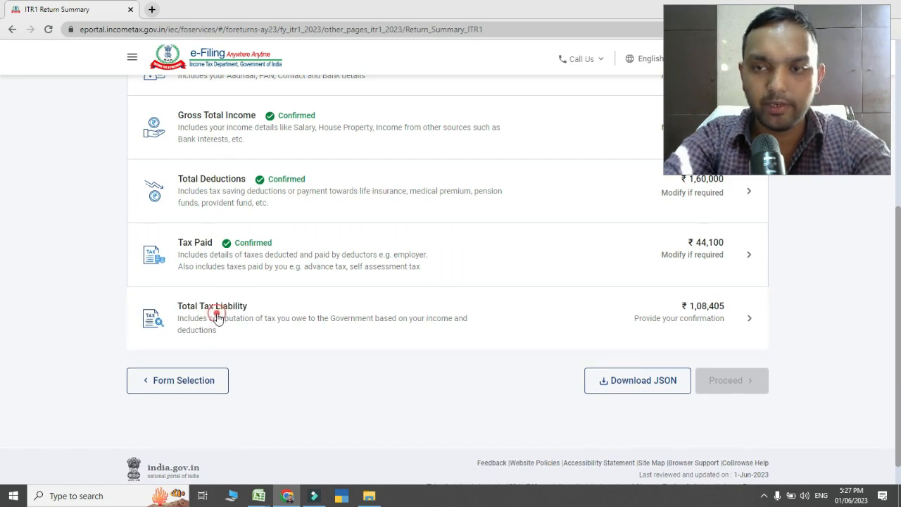
Review the income and tax computation under Total Tax Liability and confirm it
left_click(216, 319)
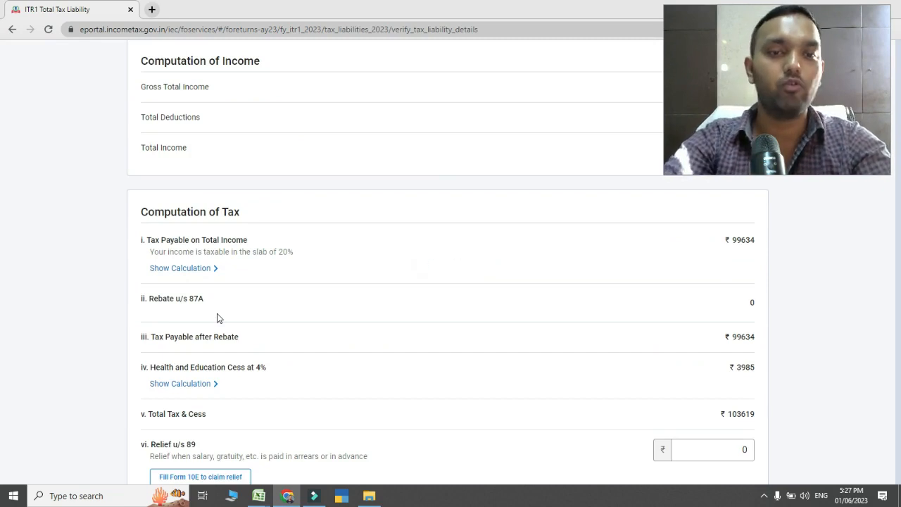
scroll(218, 314, "up", 4)
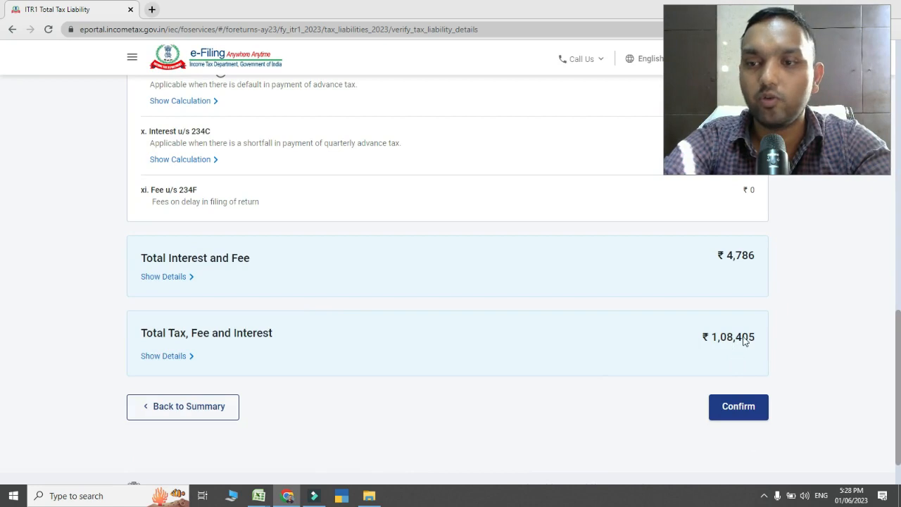
left_click(739, 411)
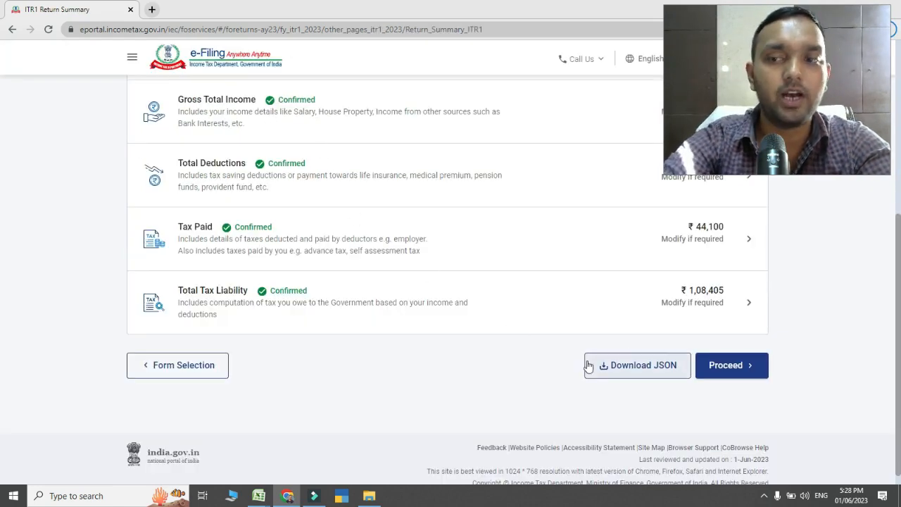
Proceed from the return summary to the tax summary, review the amount payable, and opt to pay later
left_click(747, 369)
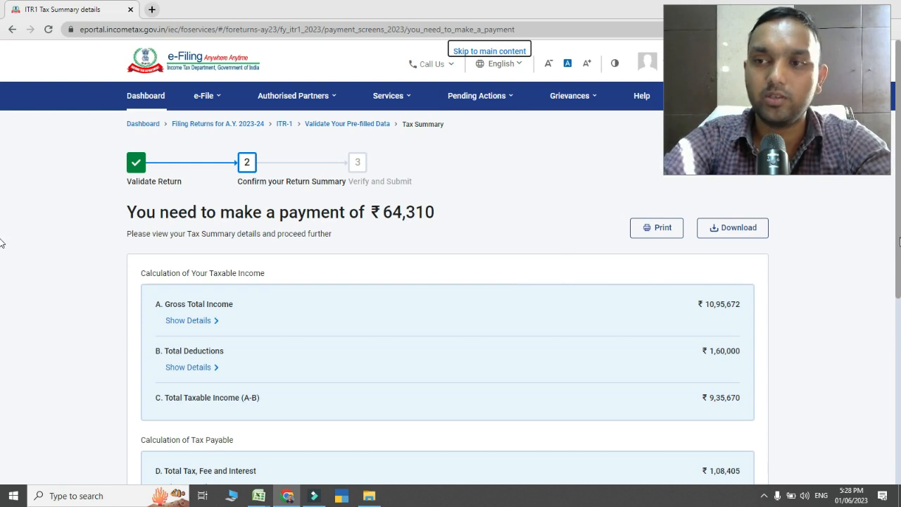
scroll(1, 237, "down", 1)
scroll(1, 359, "down", 5)
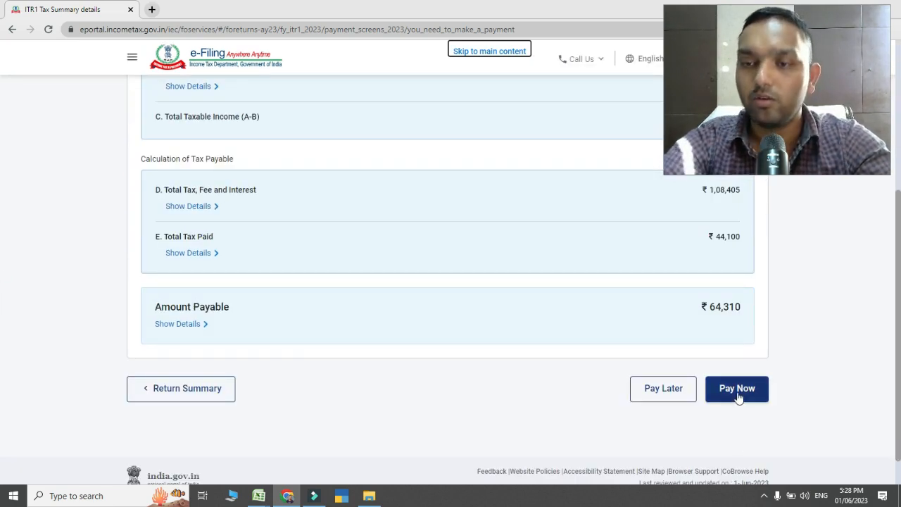
left_click(663, 388)
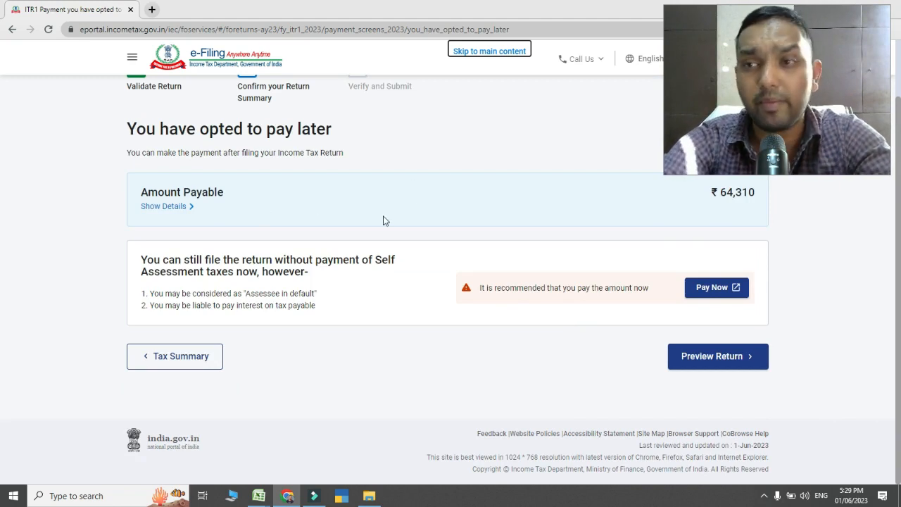
Start the return preview, check the Place entry, and accept the declaration, leaving the Tax Return Preparer details blank
left_click(720, 371)
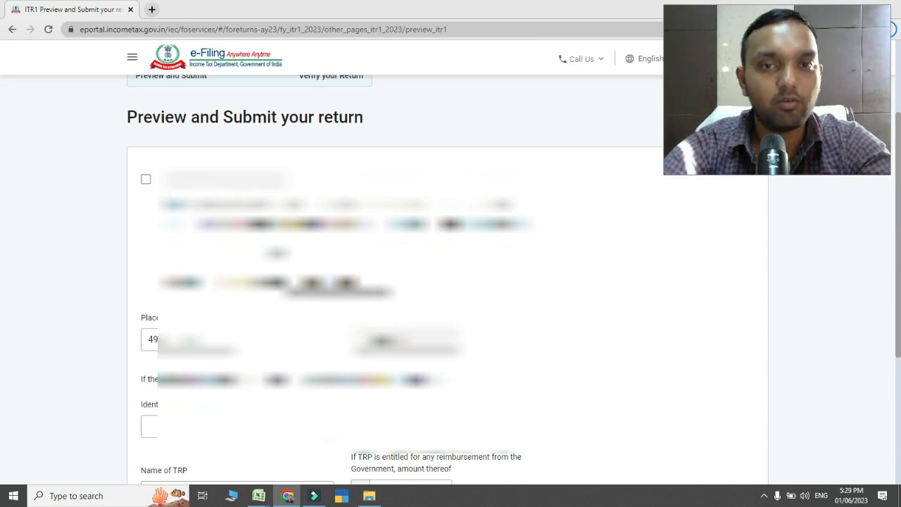
left_click(149, 339)
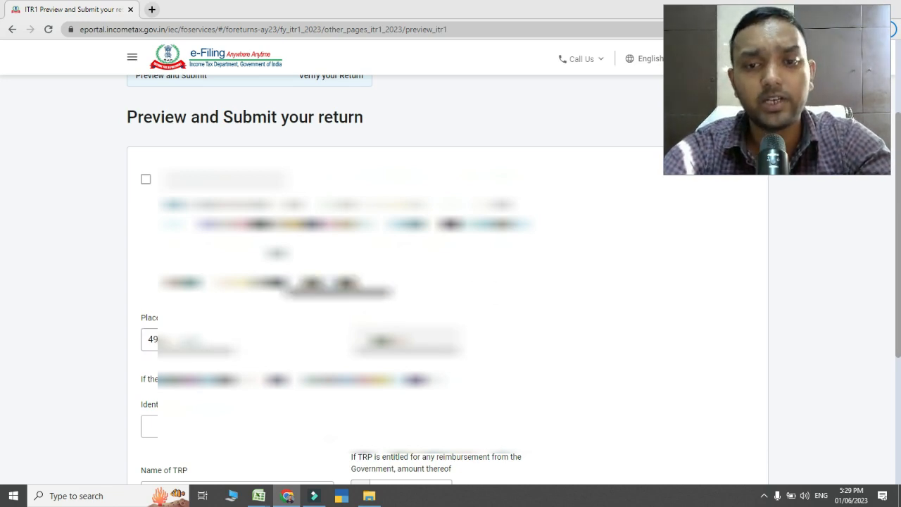
scroll(450, 281, "up", 1)
left_click(146, 207)
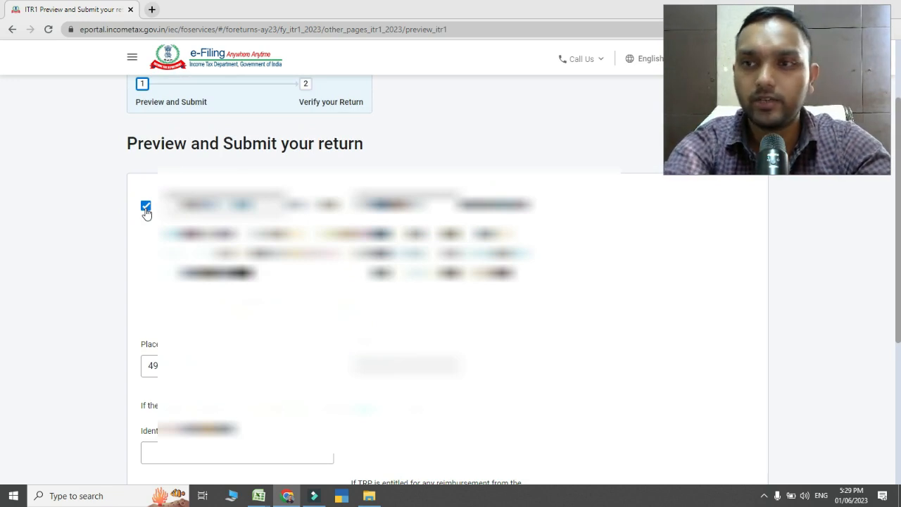
scroll(146, 211, "down", 4)
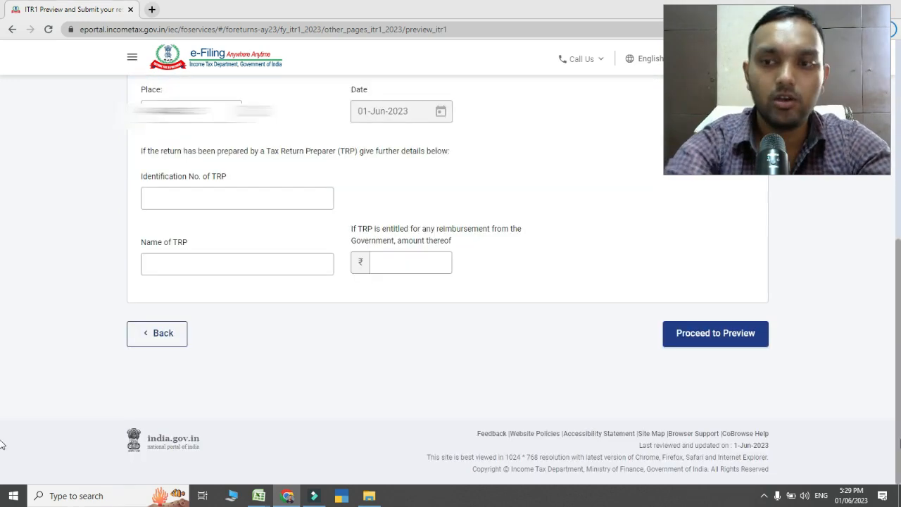
Preview the completed return, run its validation, and proceed to verification
left_click(721, 333)
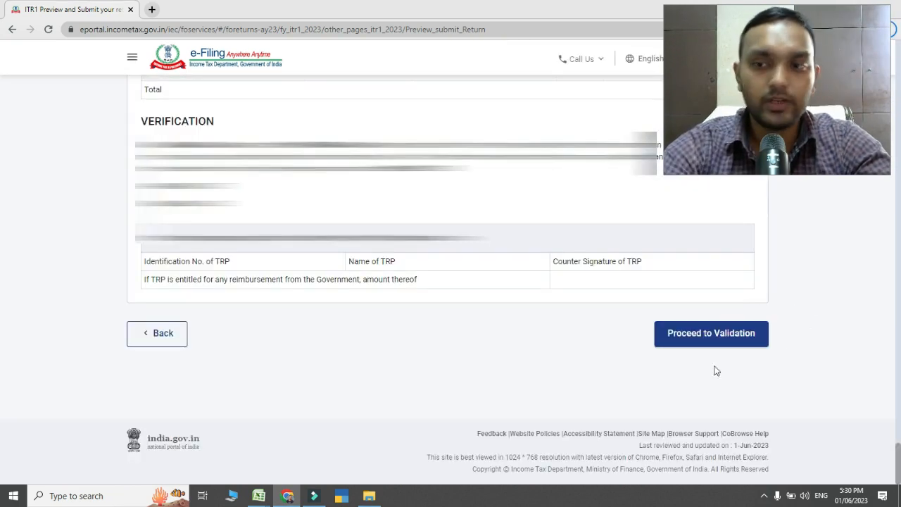
left_click(682, 340)
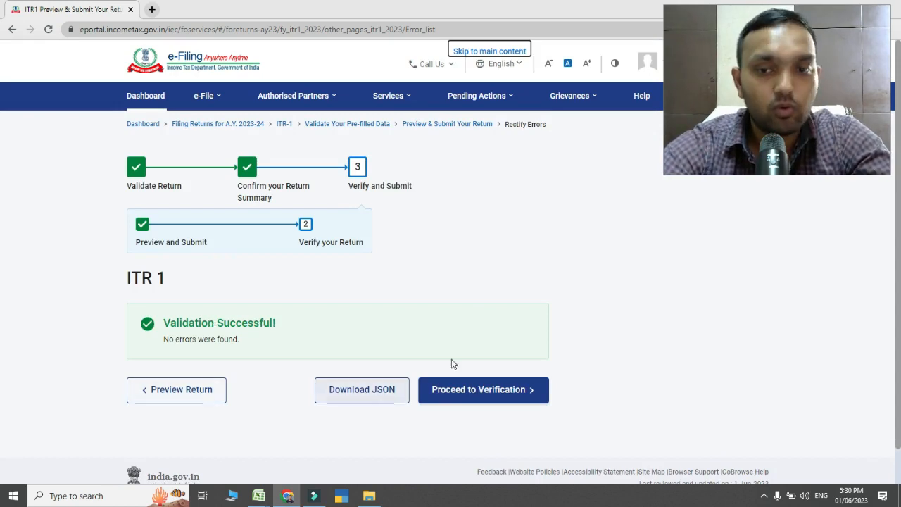
left_click(491, 398)
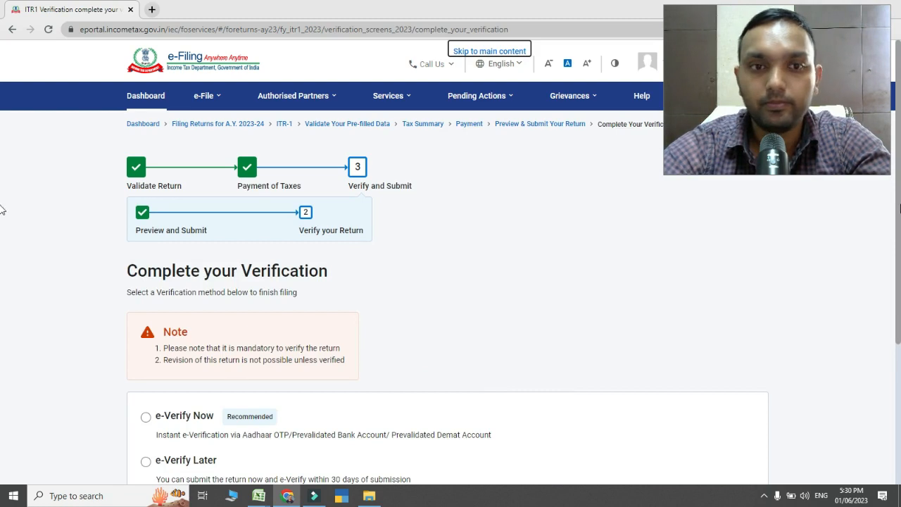
Compare the verification methods, choose e-Verify Now, and continue to the e-verification modes
scroll(2, 211, "down", 2)
scroll(2, 297, "down", 1)
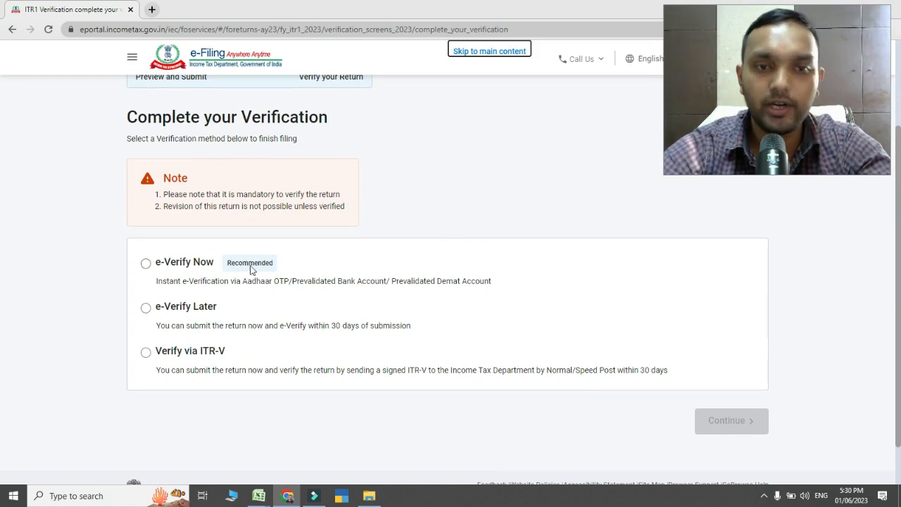
left_click(146, 264)
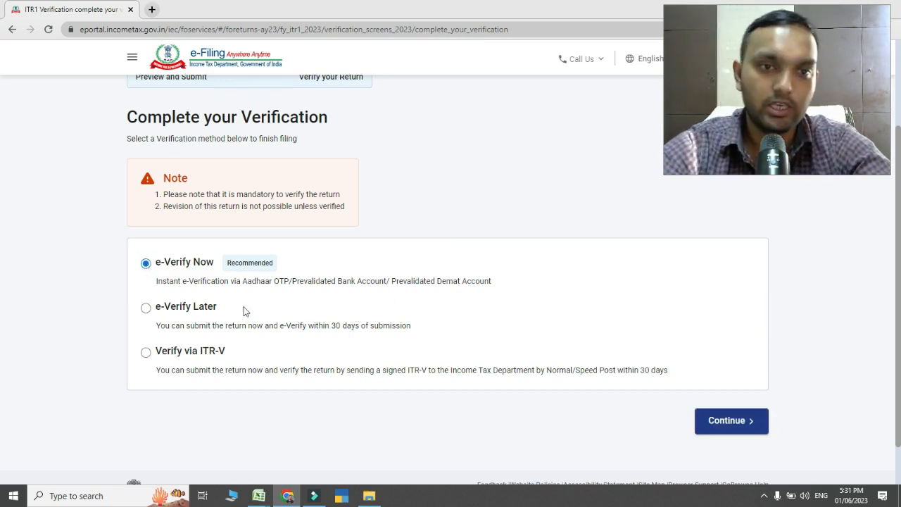
left_click(145, 310)
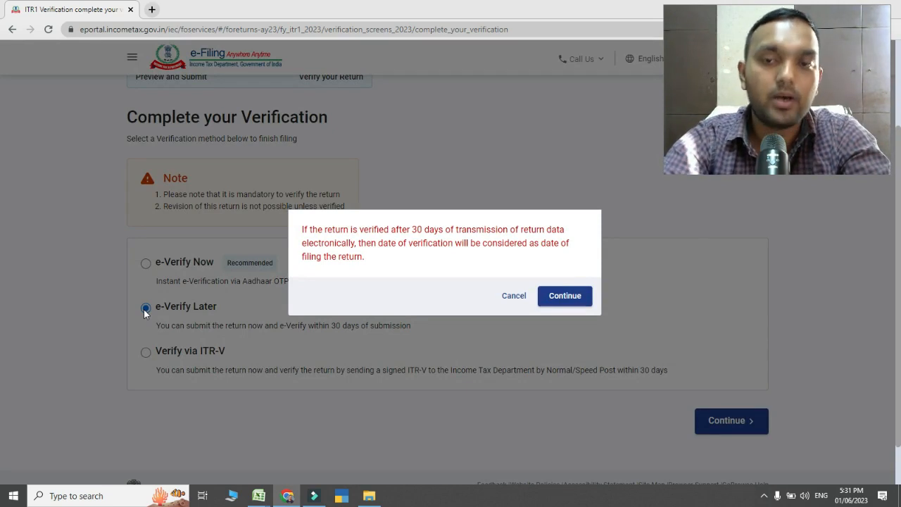
left_click(144, 312)
left_click(146, 352)
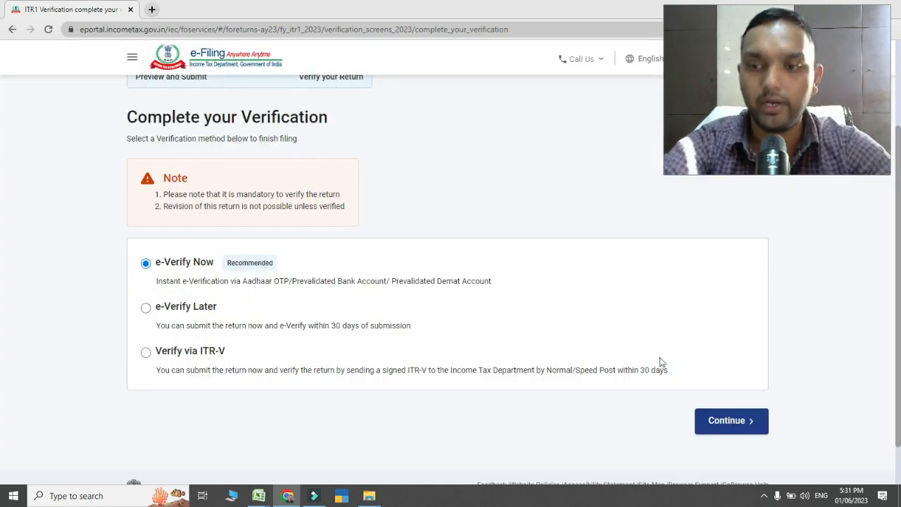
left_click(724, 421)
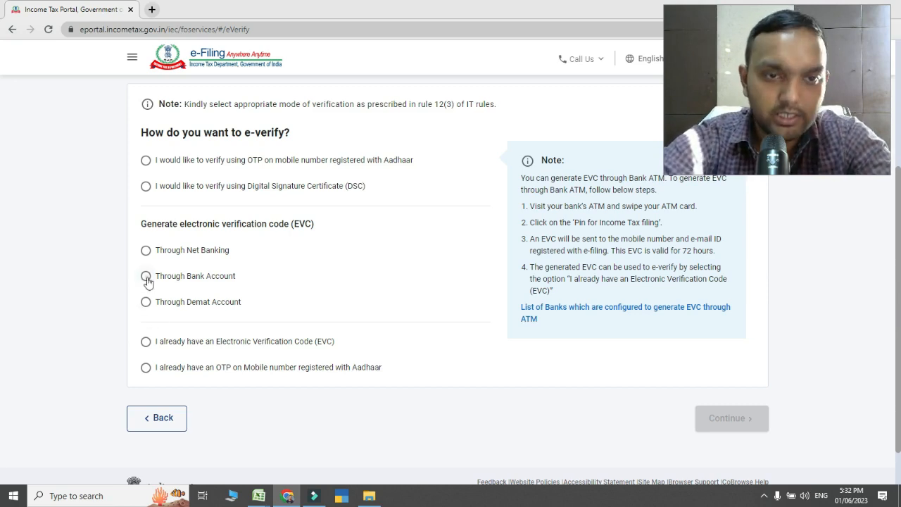
Explore the e-verify modes Through Bank Account and I already have an Electronic Verification Code (EVC), without entering a code
left_click(147, 279)
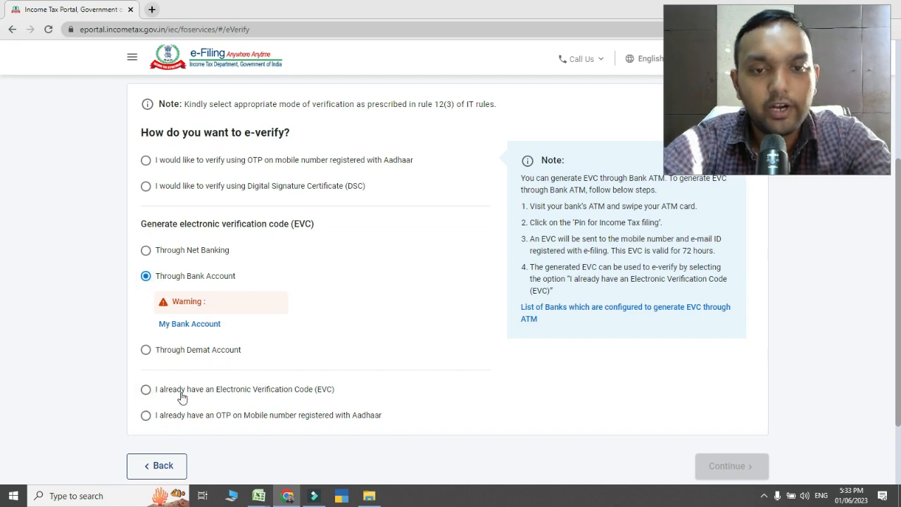
left_click(147, 399)
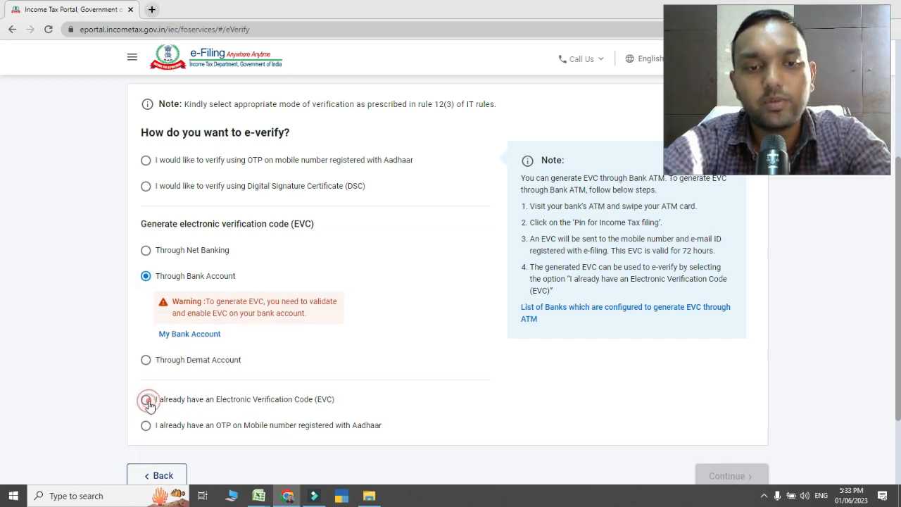
left_click(212, 373)
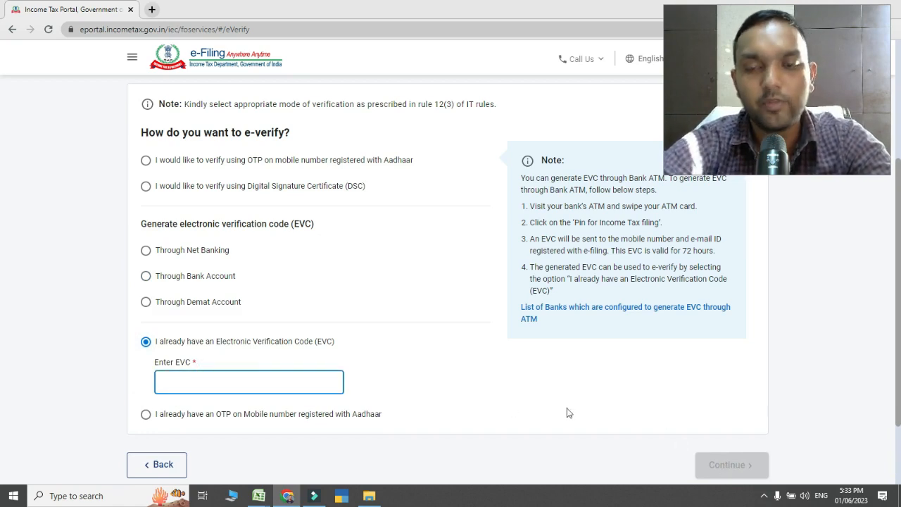
Open the View Filed Returns page for income tax returns
scroll(569, 413, "up", 5)
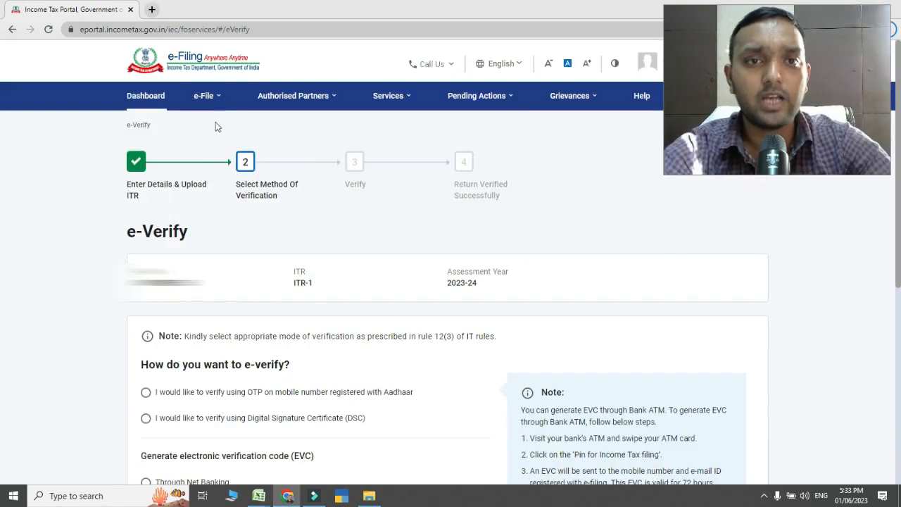
left_click(211, 104)
mouse_move(235, 131)
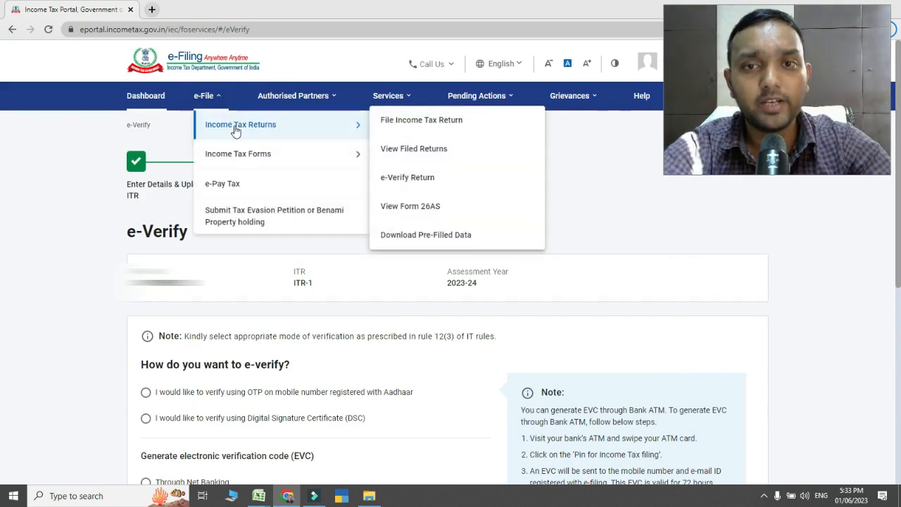
left_click(416, 151)
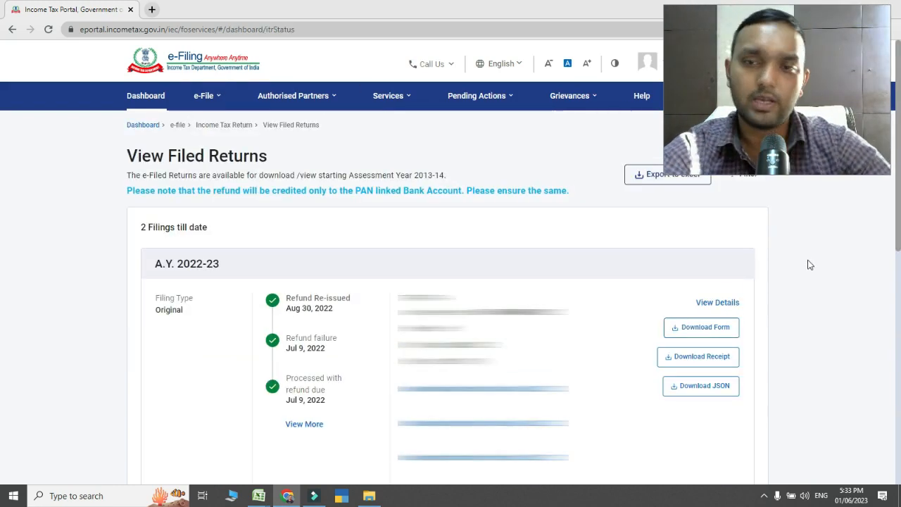